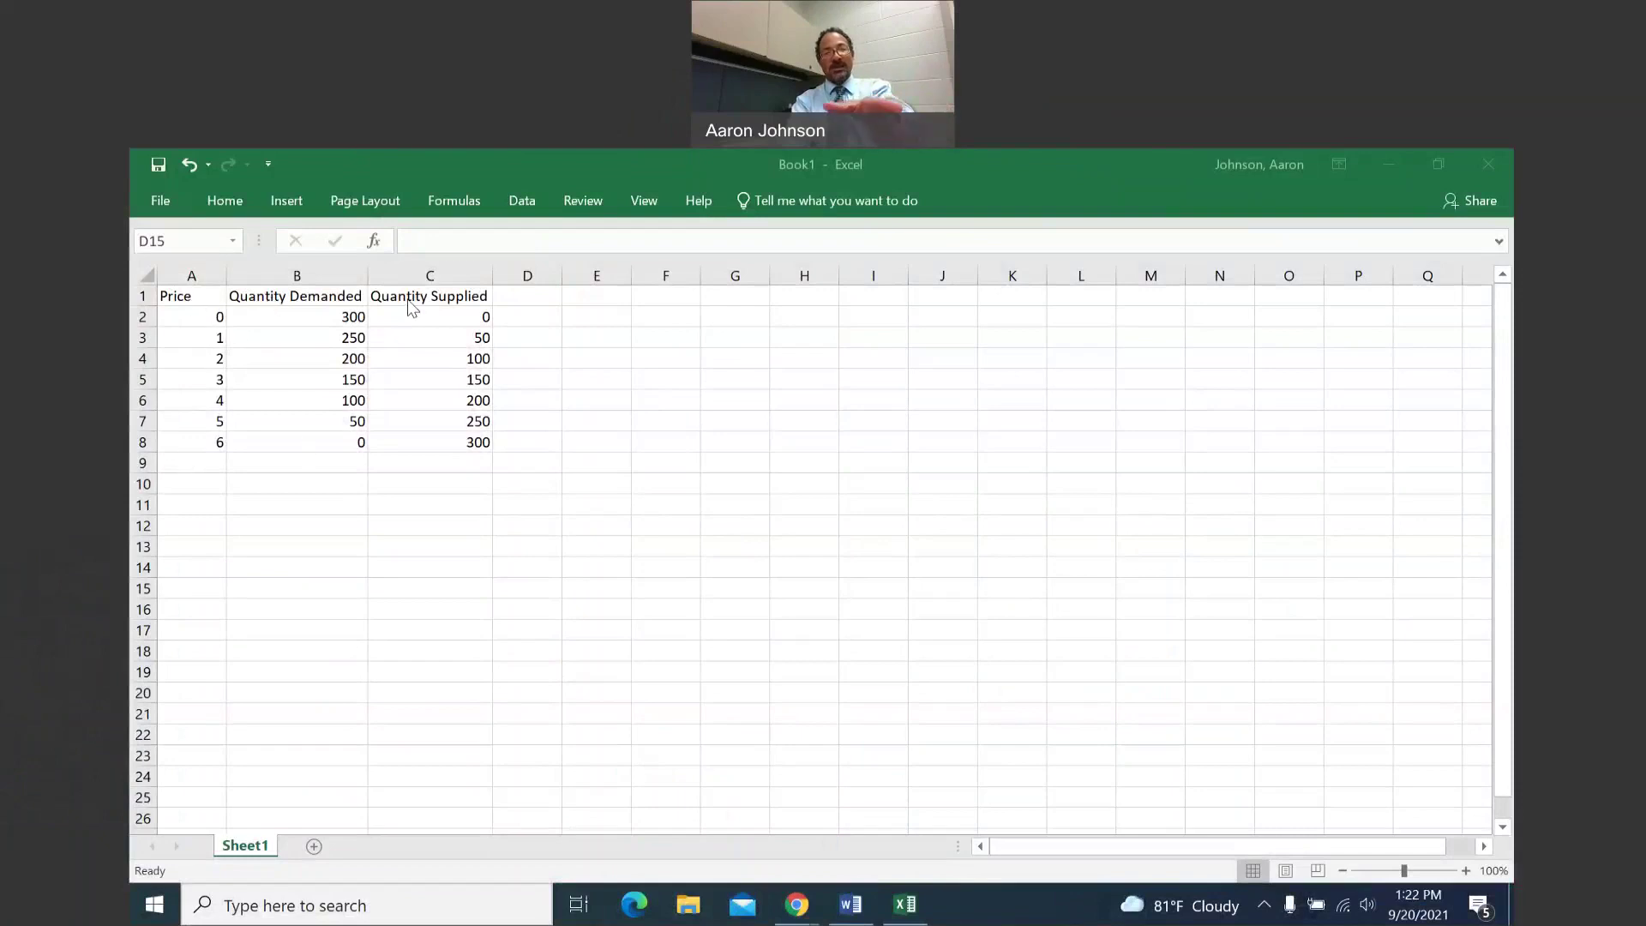
Insert an empty Scatter with Straight Lines and Markers chart beside the price-quantity table.
left_click(613, 418)
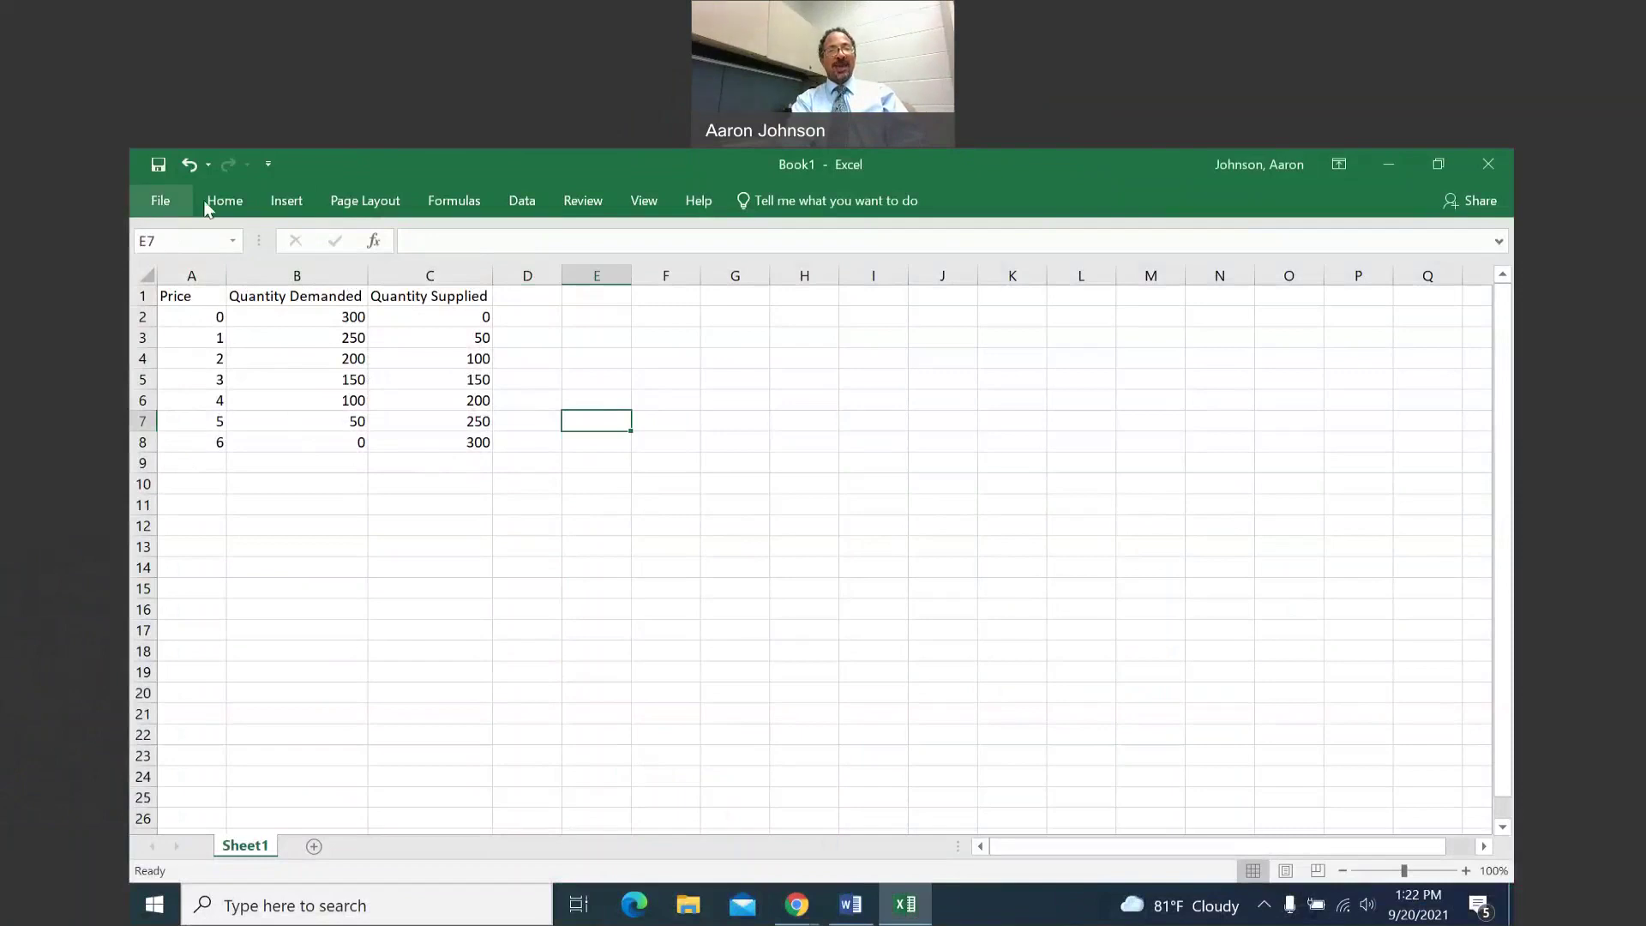
double_click(287, 203)
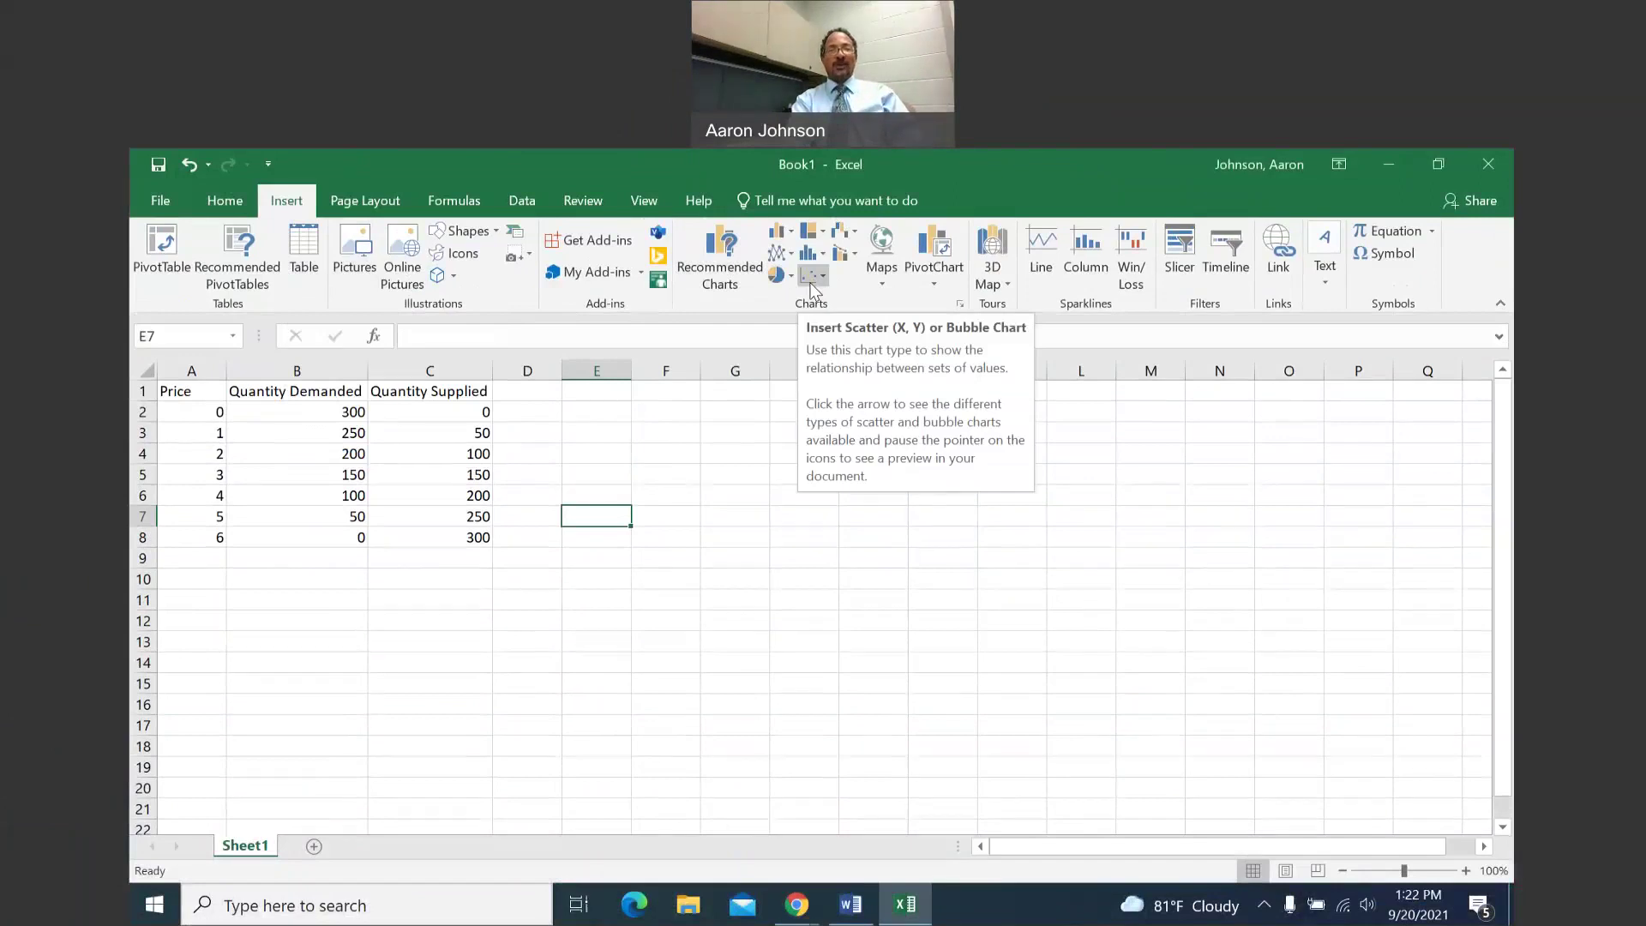
left_click(811, 276)
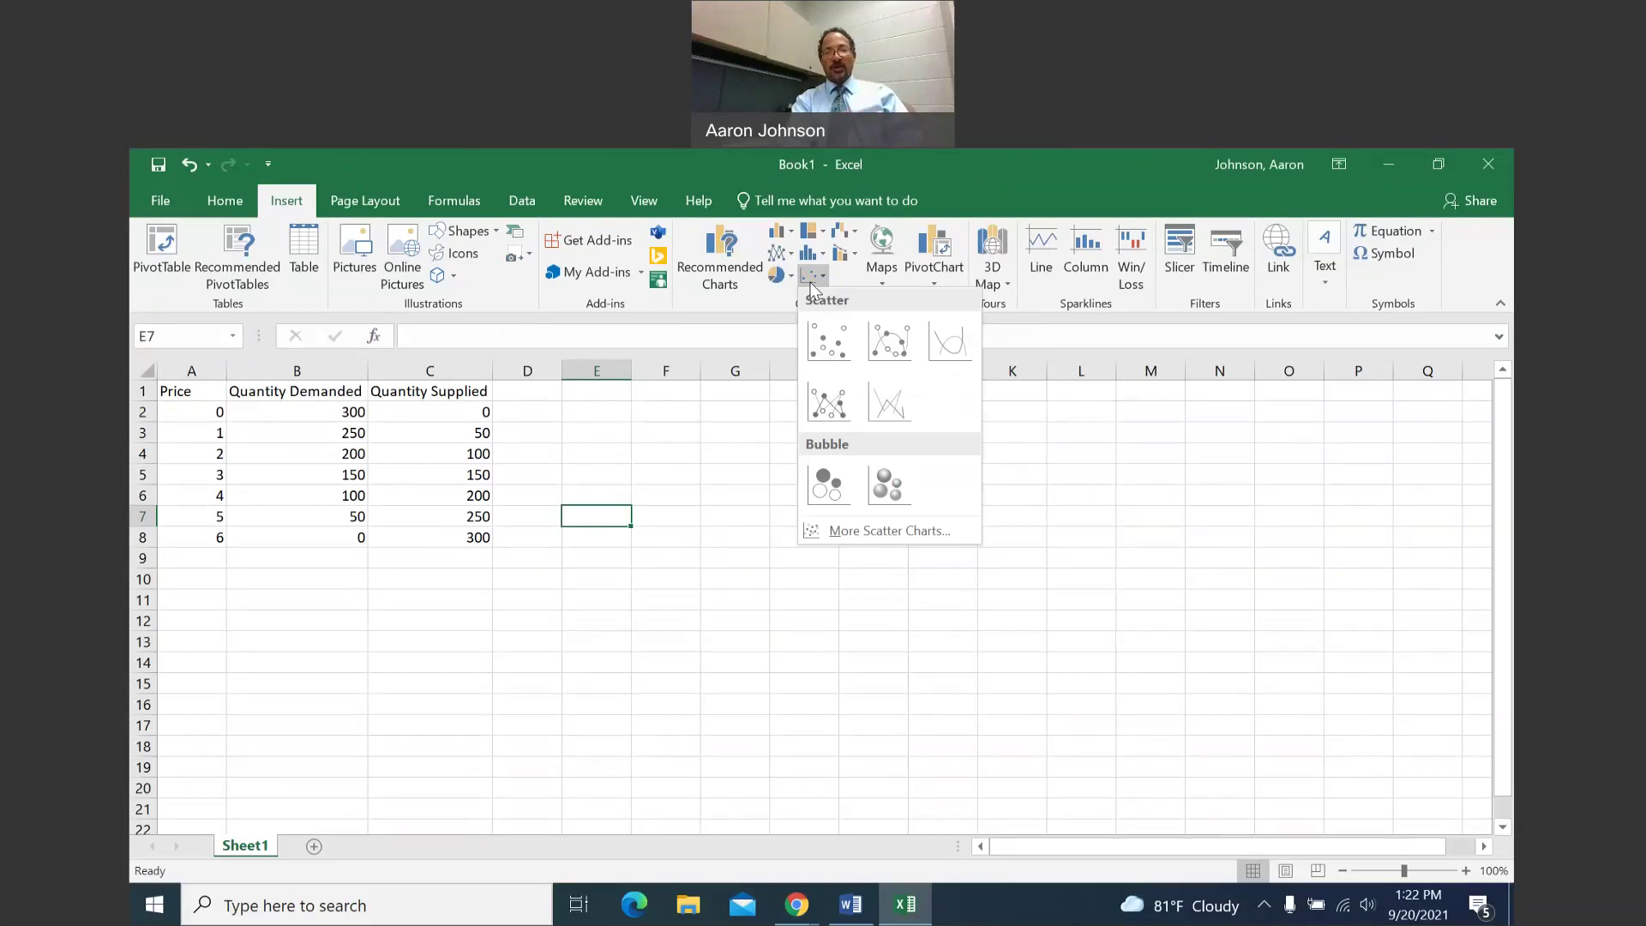
left_click(827, 400)
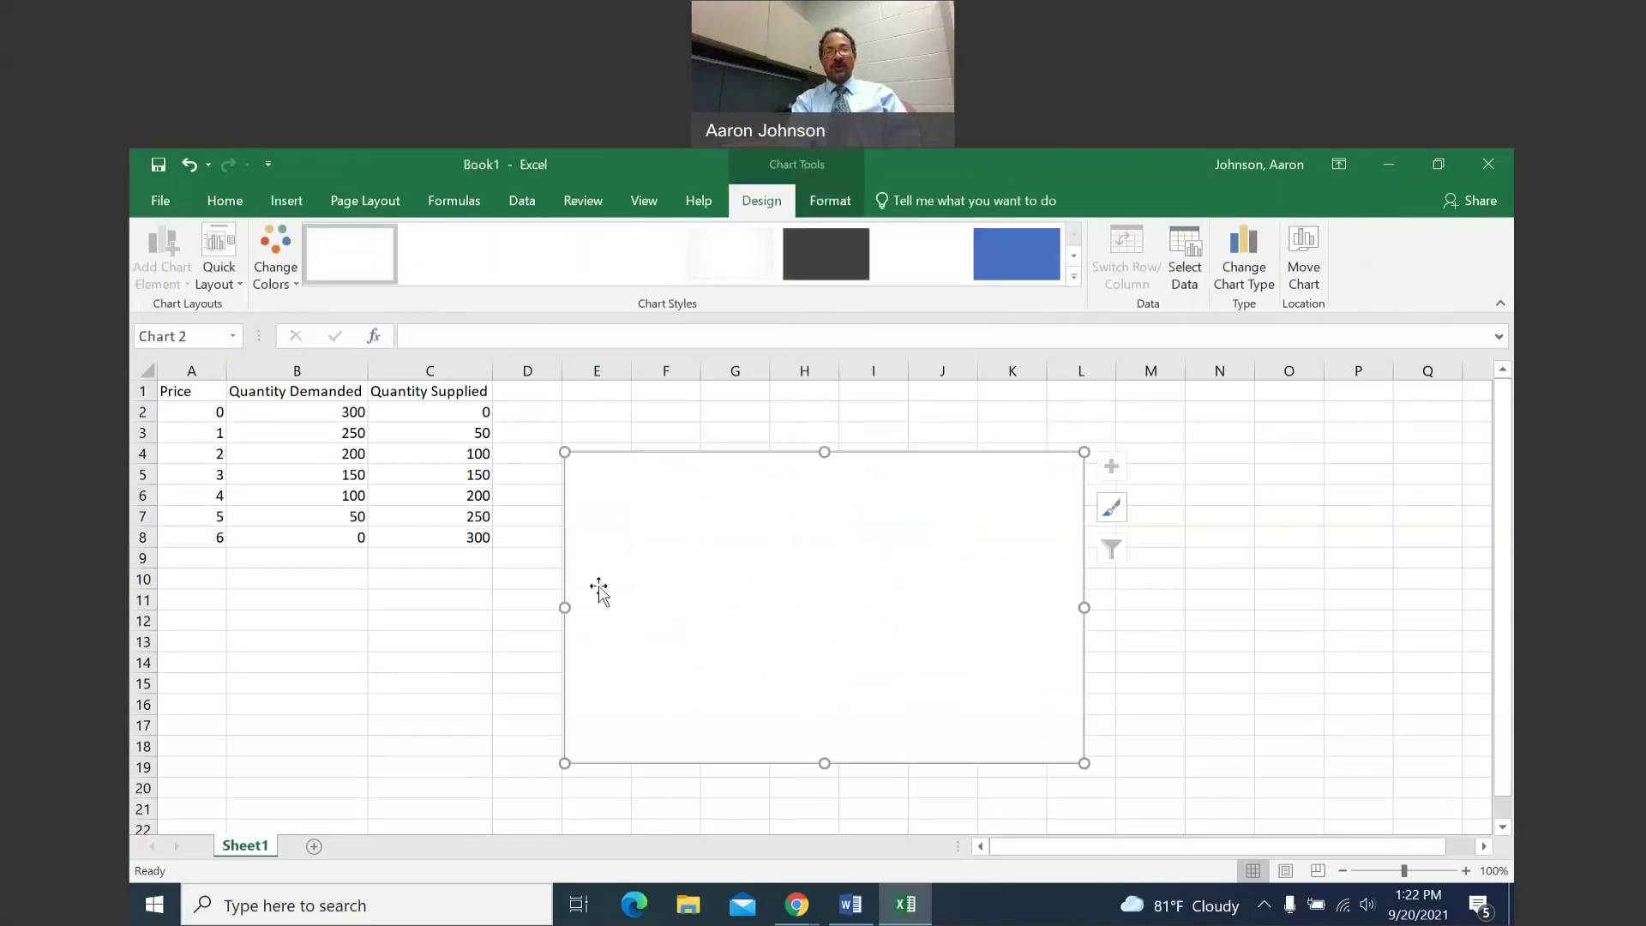
Add a 'Demand' series with X values B2:B8 and Y values A2:A8 through Select Data.
right_click(811, 549)
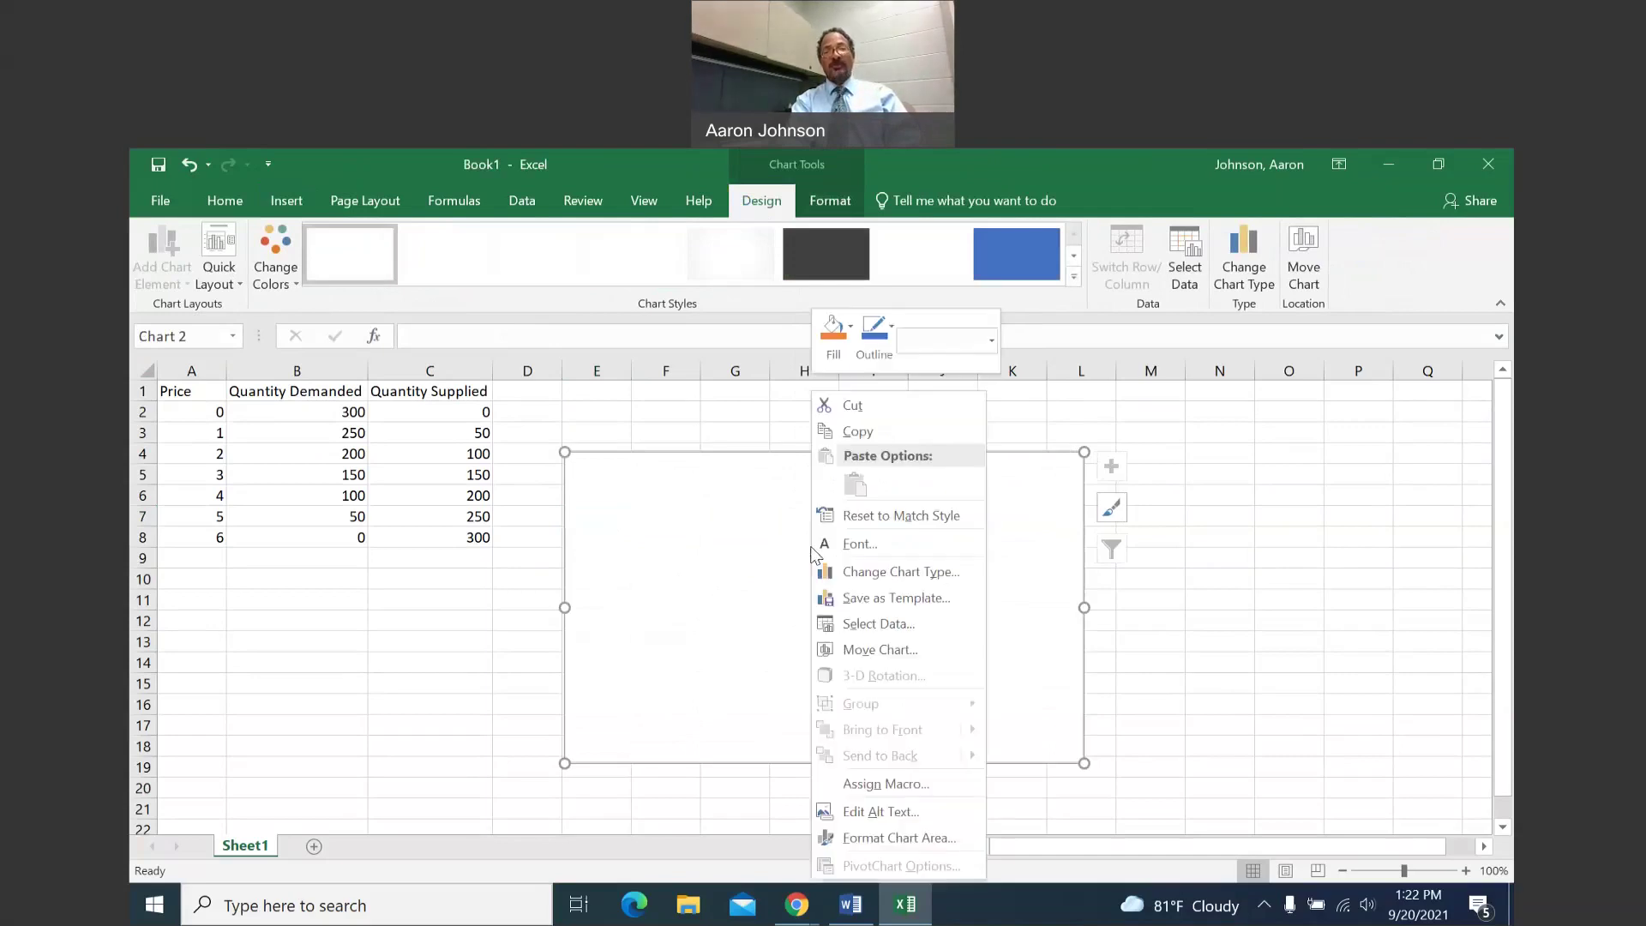
left_click(870, 626)
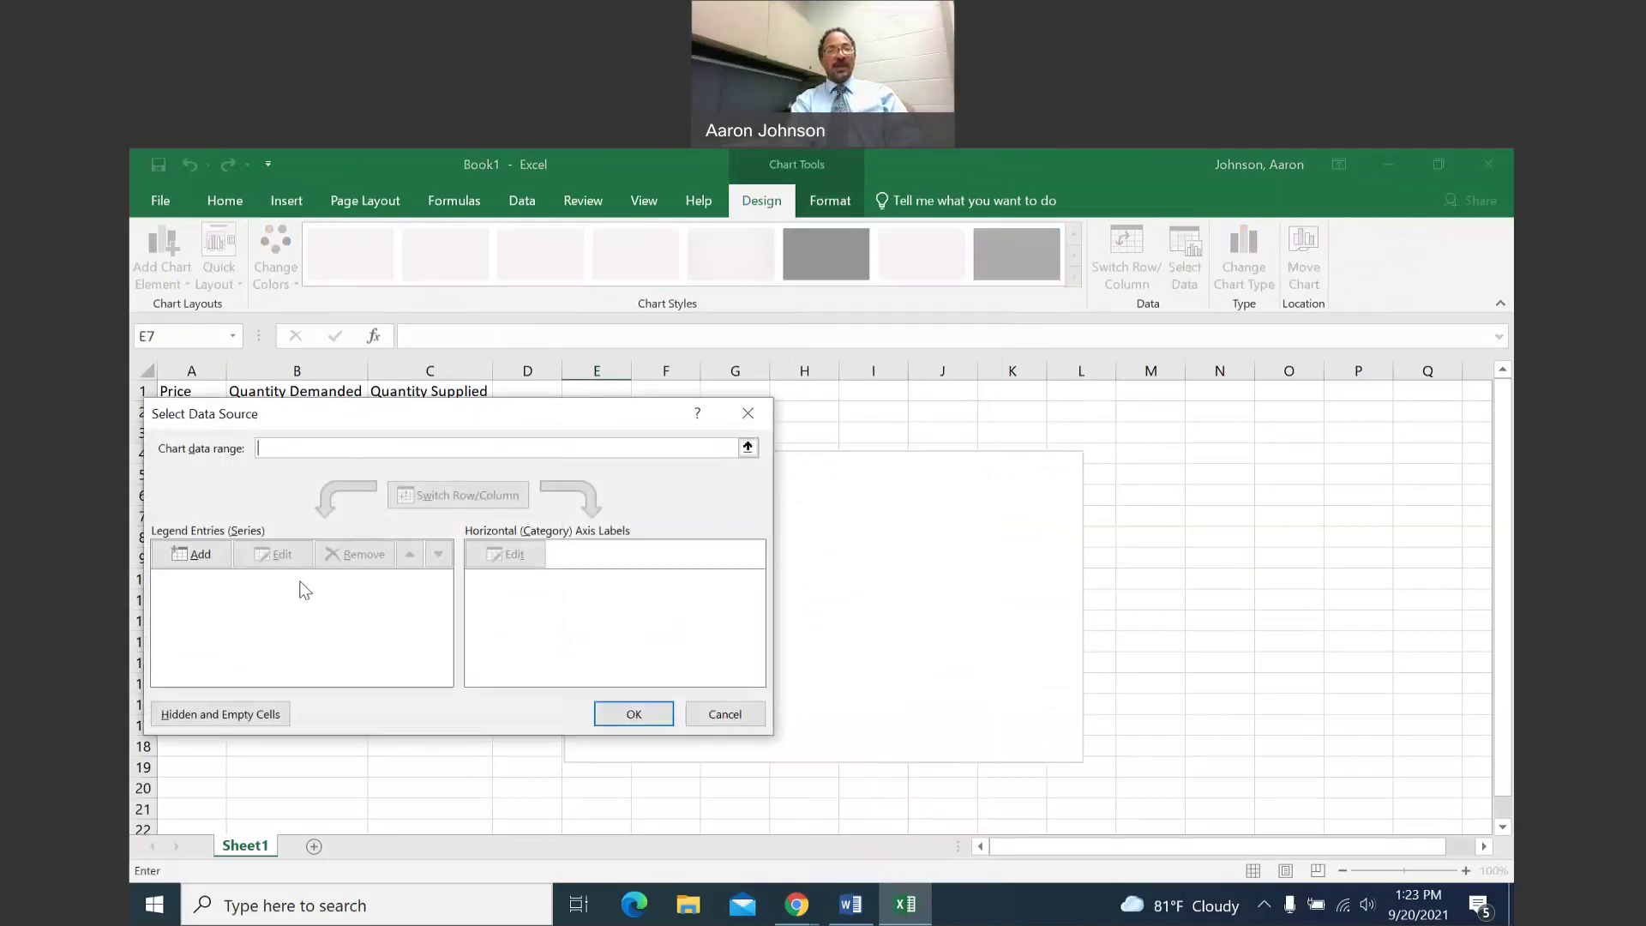
left_click(196, 555)
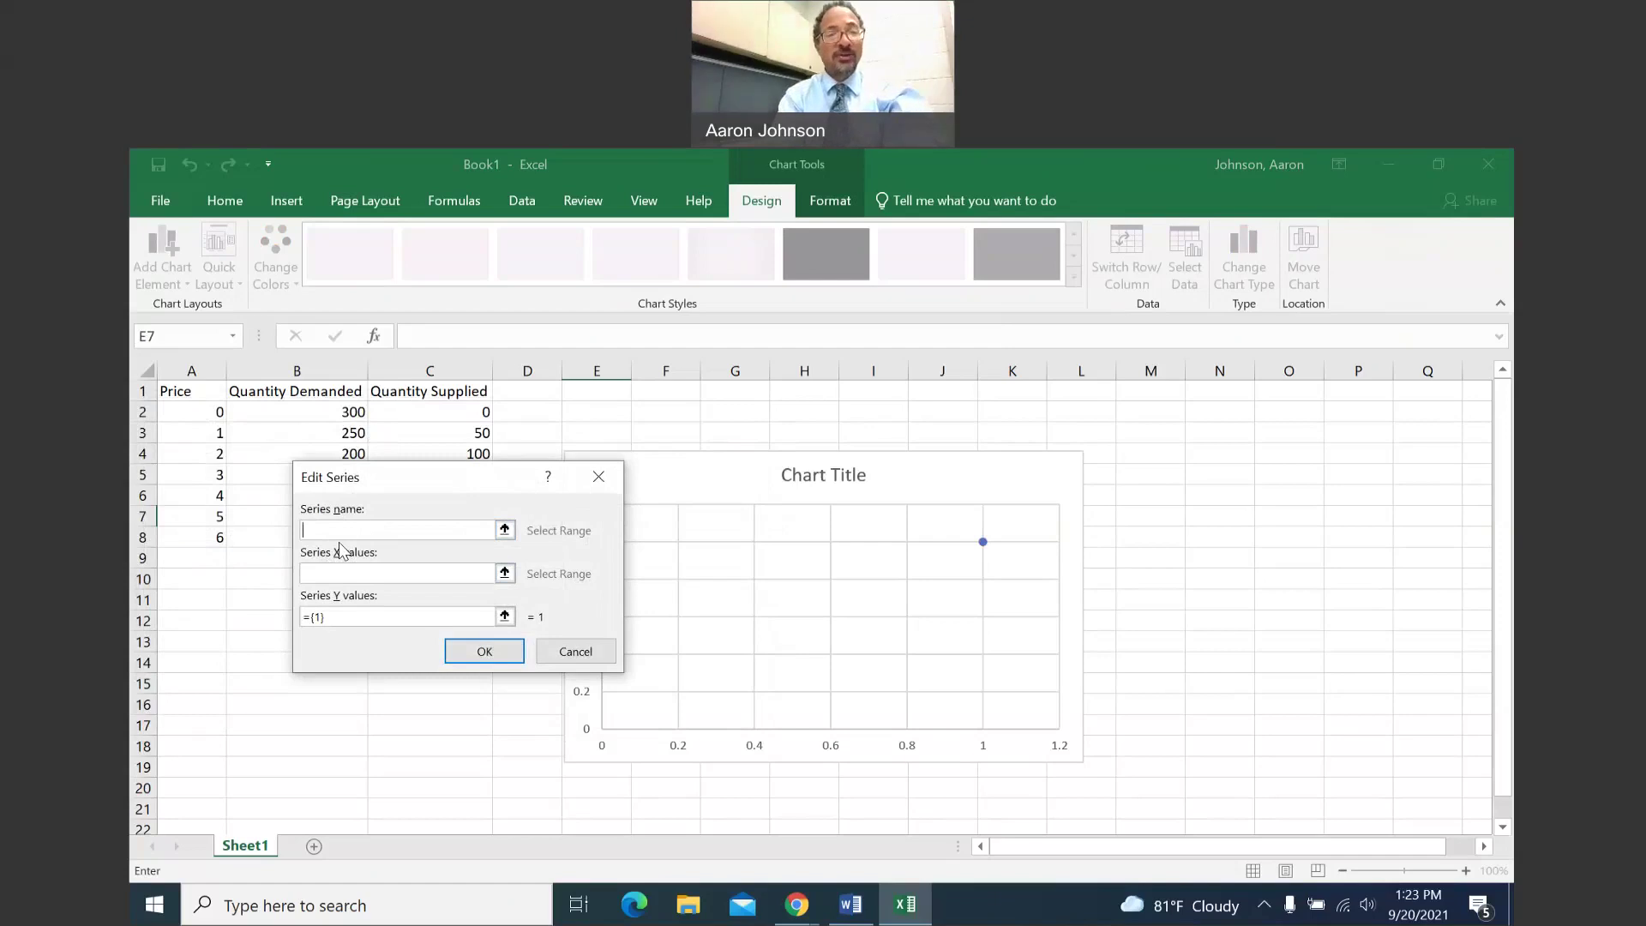
type("d")
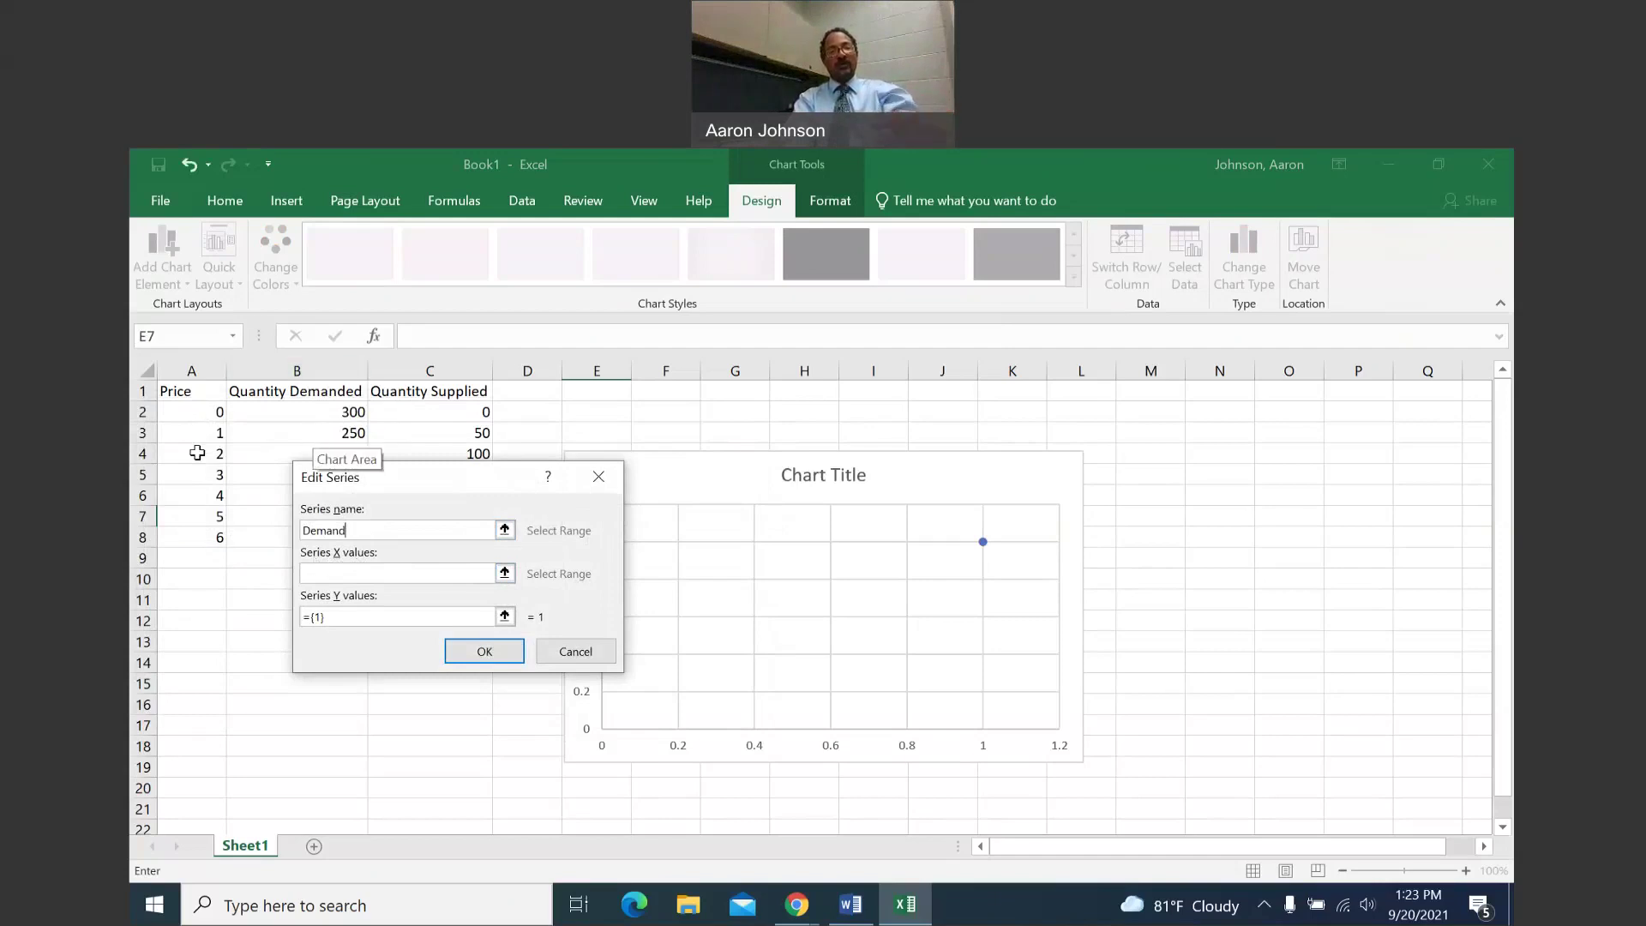
left_click(504, 573)
left_click(321, 410)
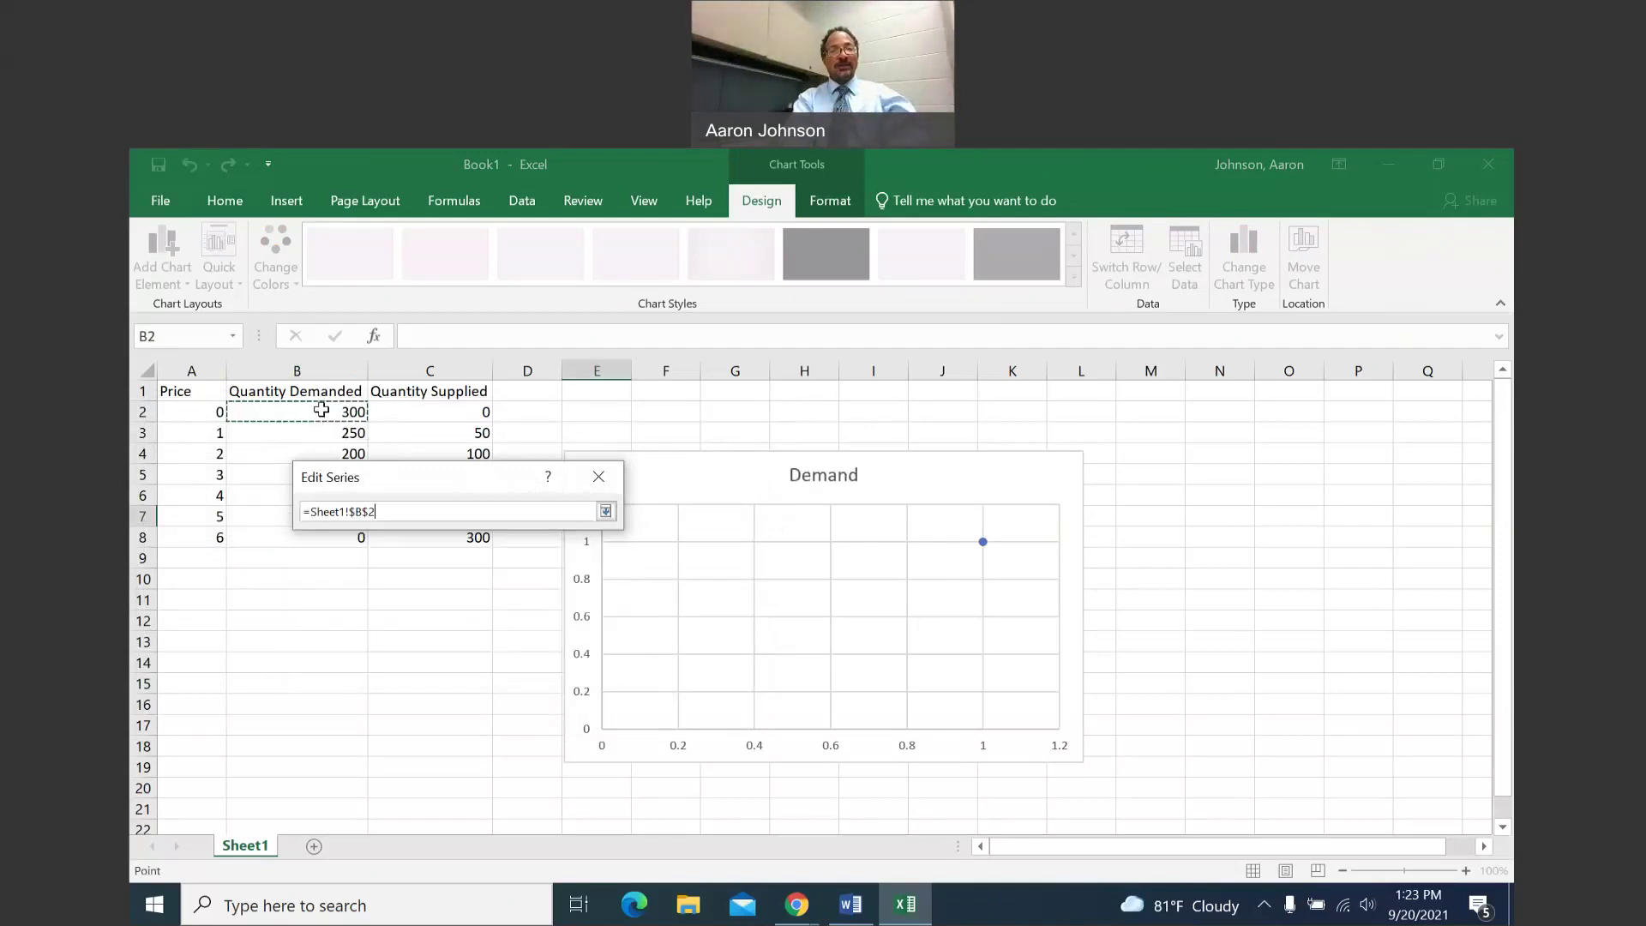
left_click_drag(322, 410, 295, 547)
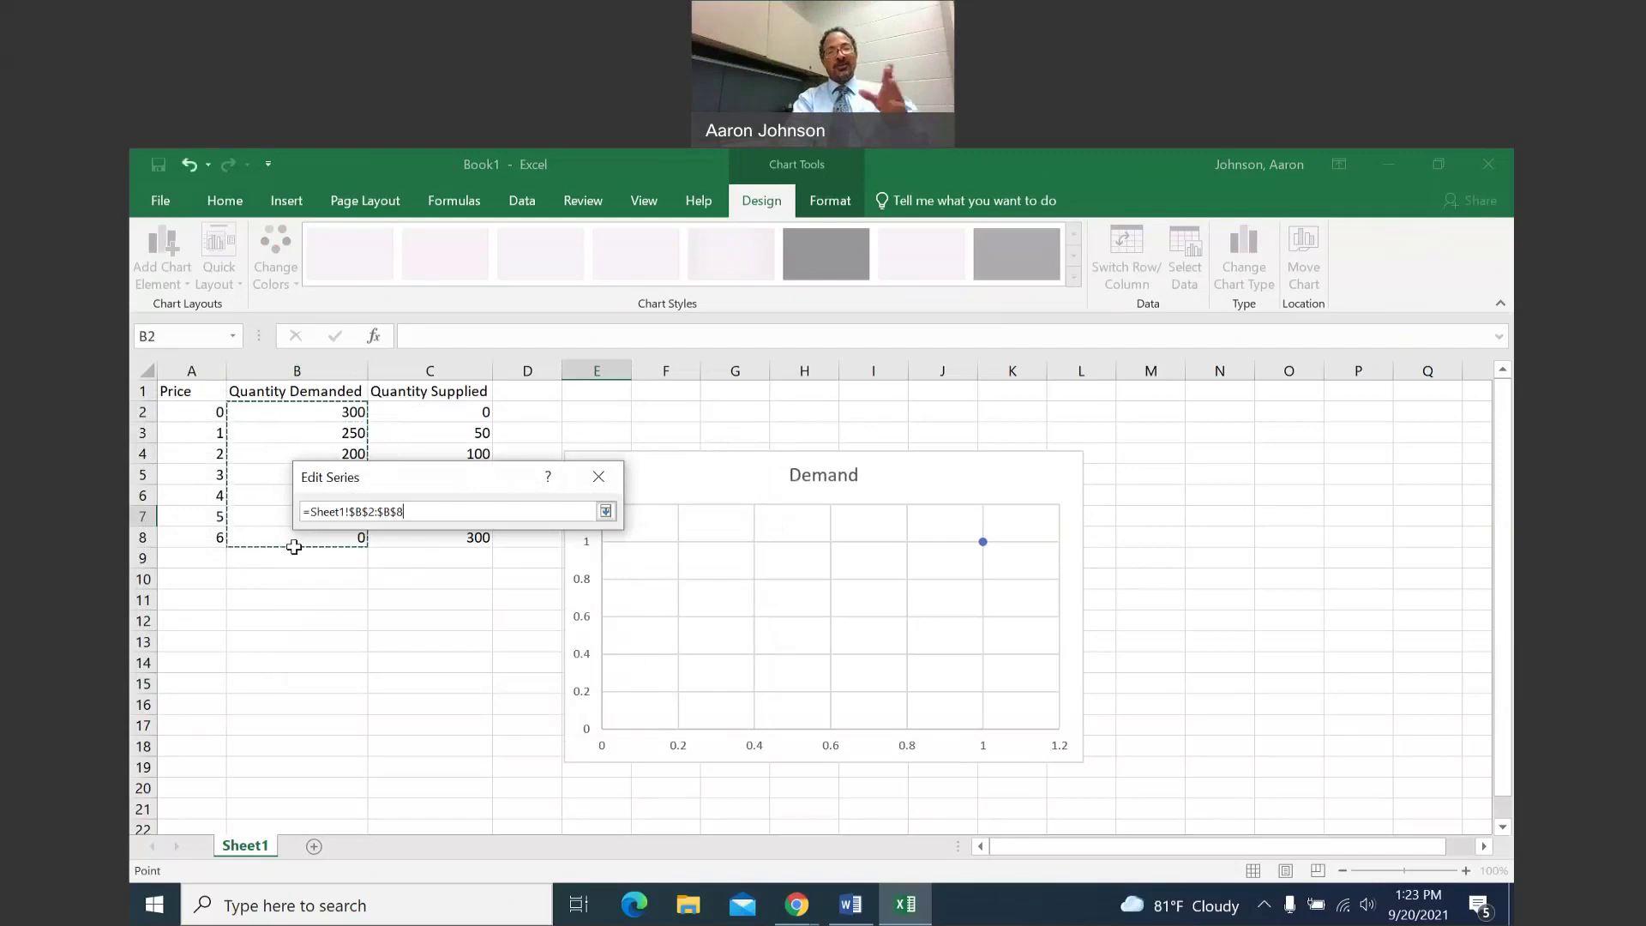
left_click(605, 512)
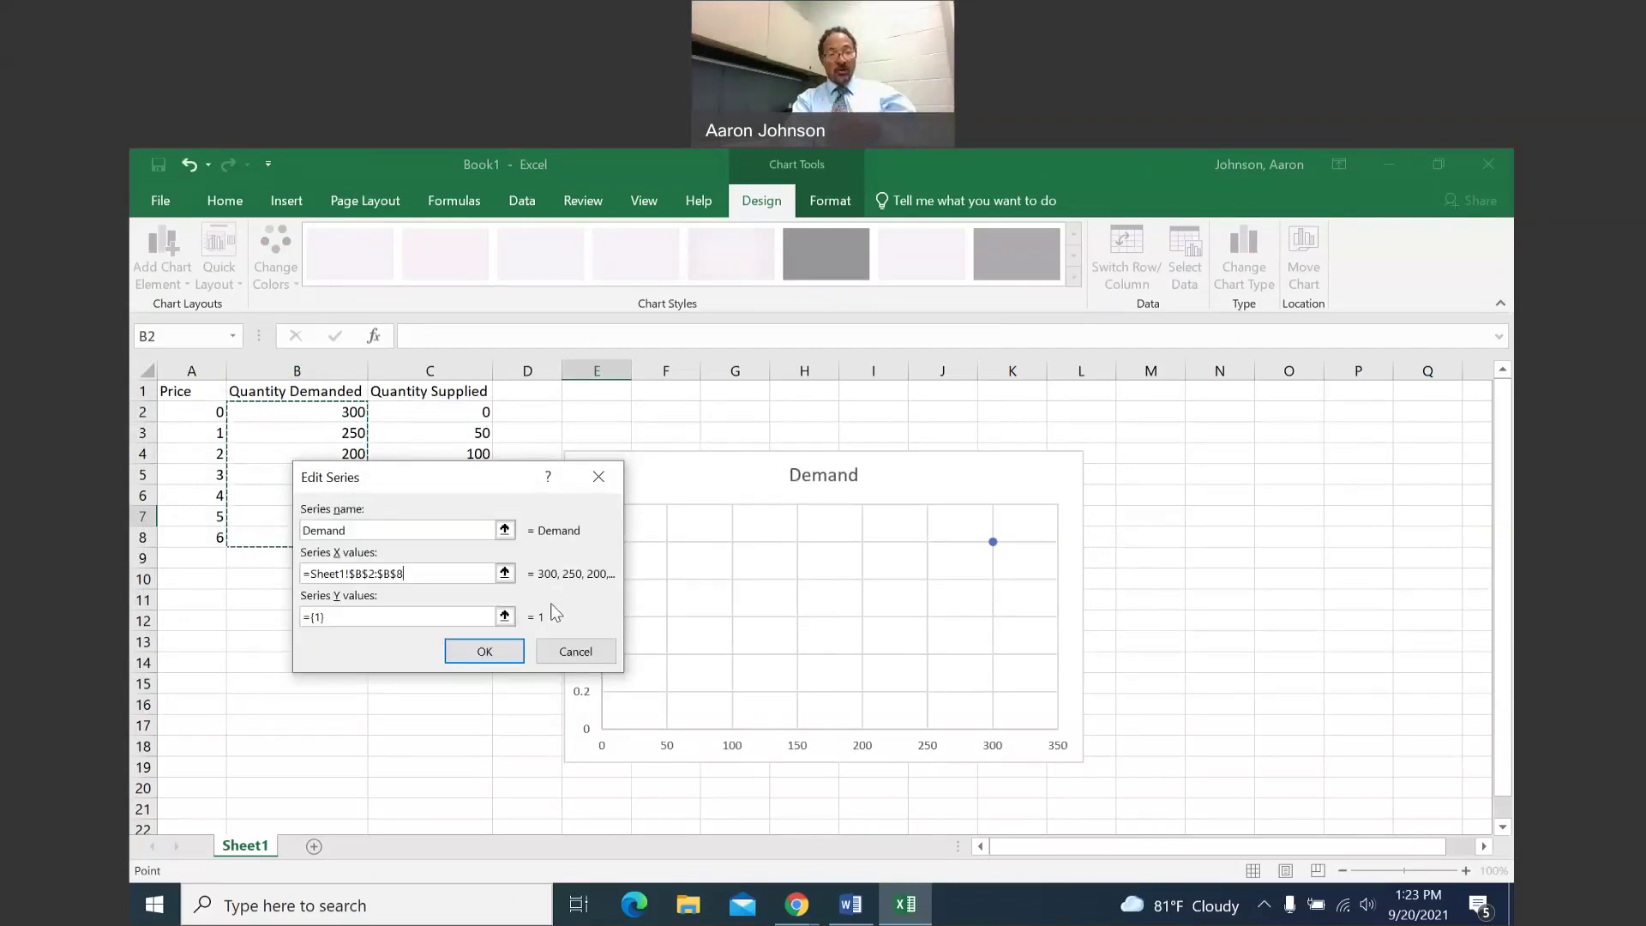
left_click(504, 617)
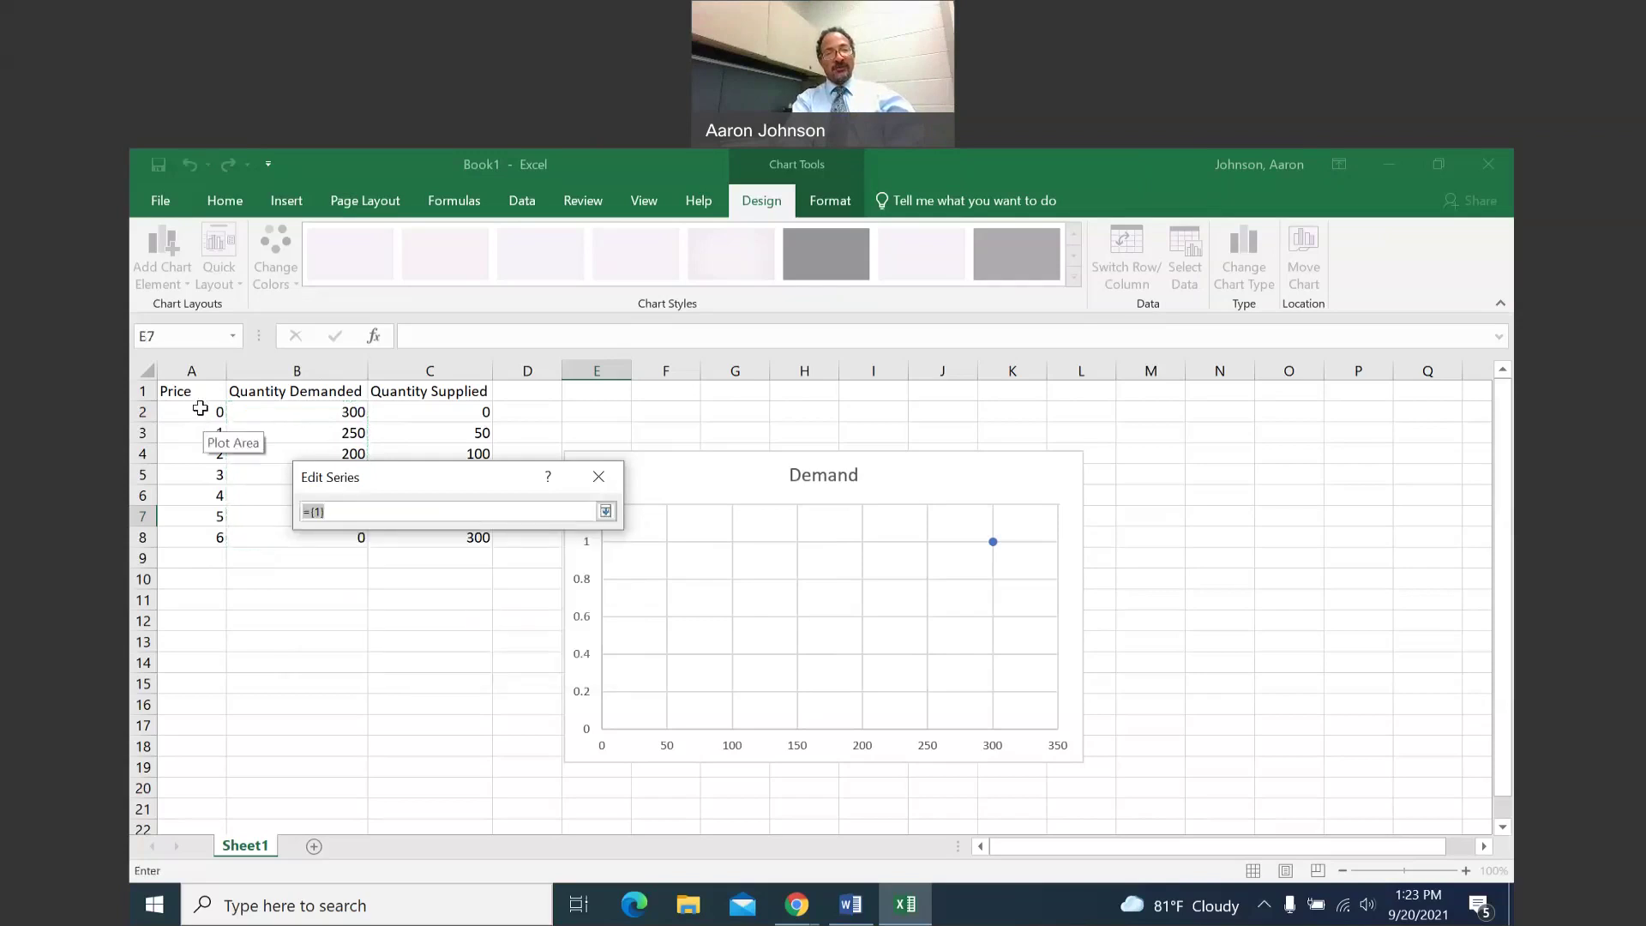
left_click_drag(200, 409, 184, 539)
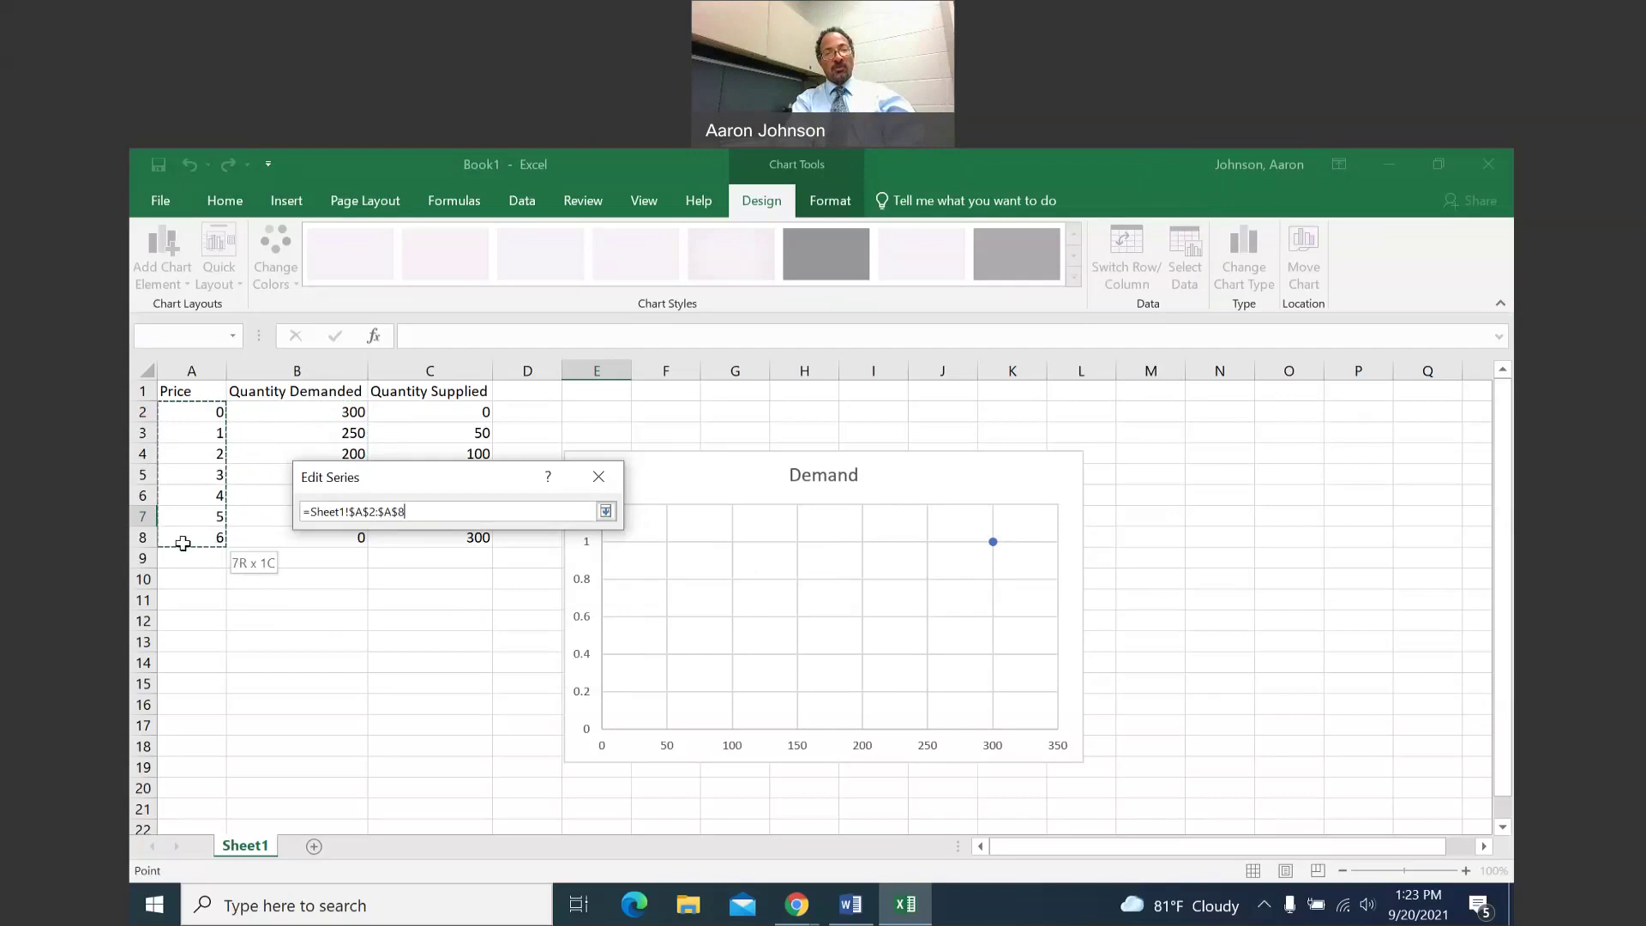
left_click(605, 511)
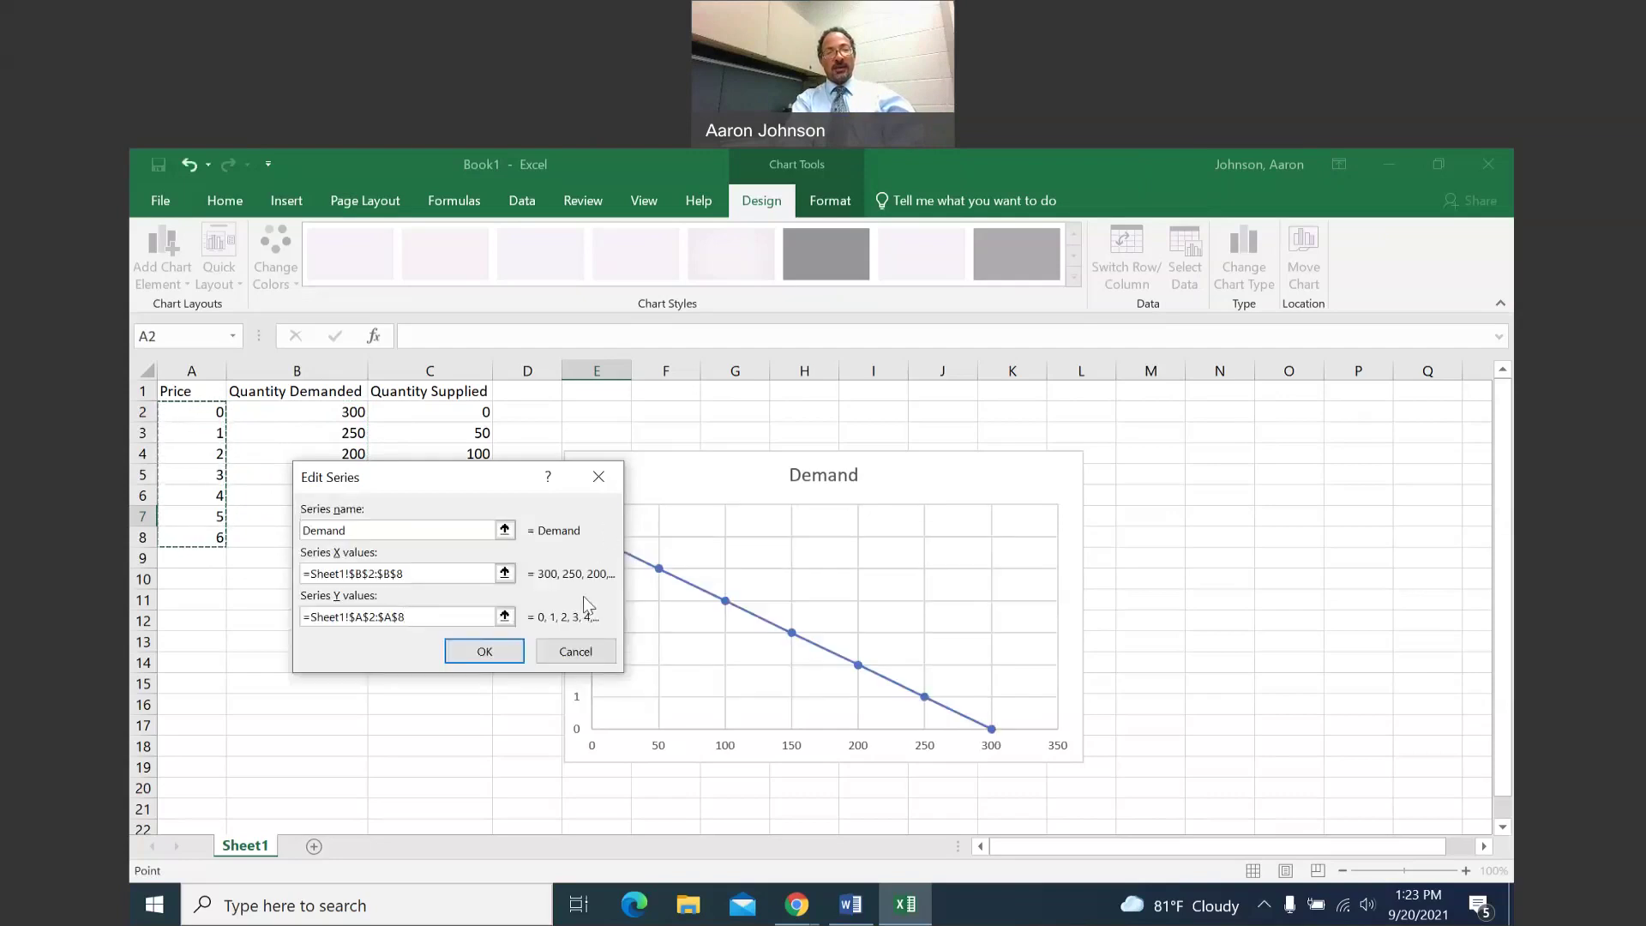
left_click(486, 654)
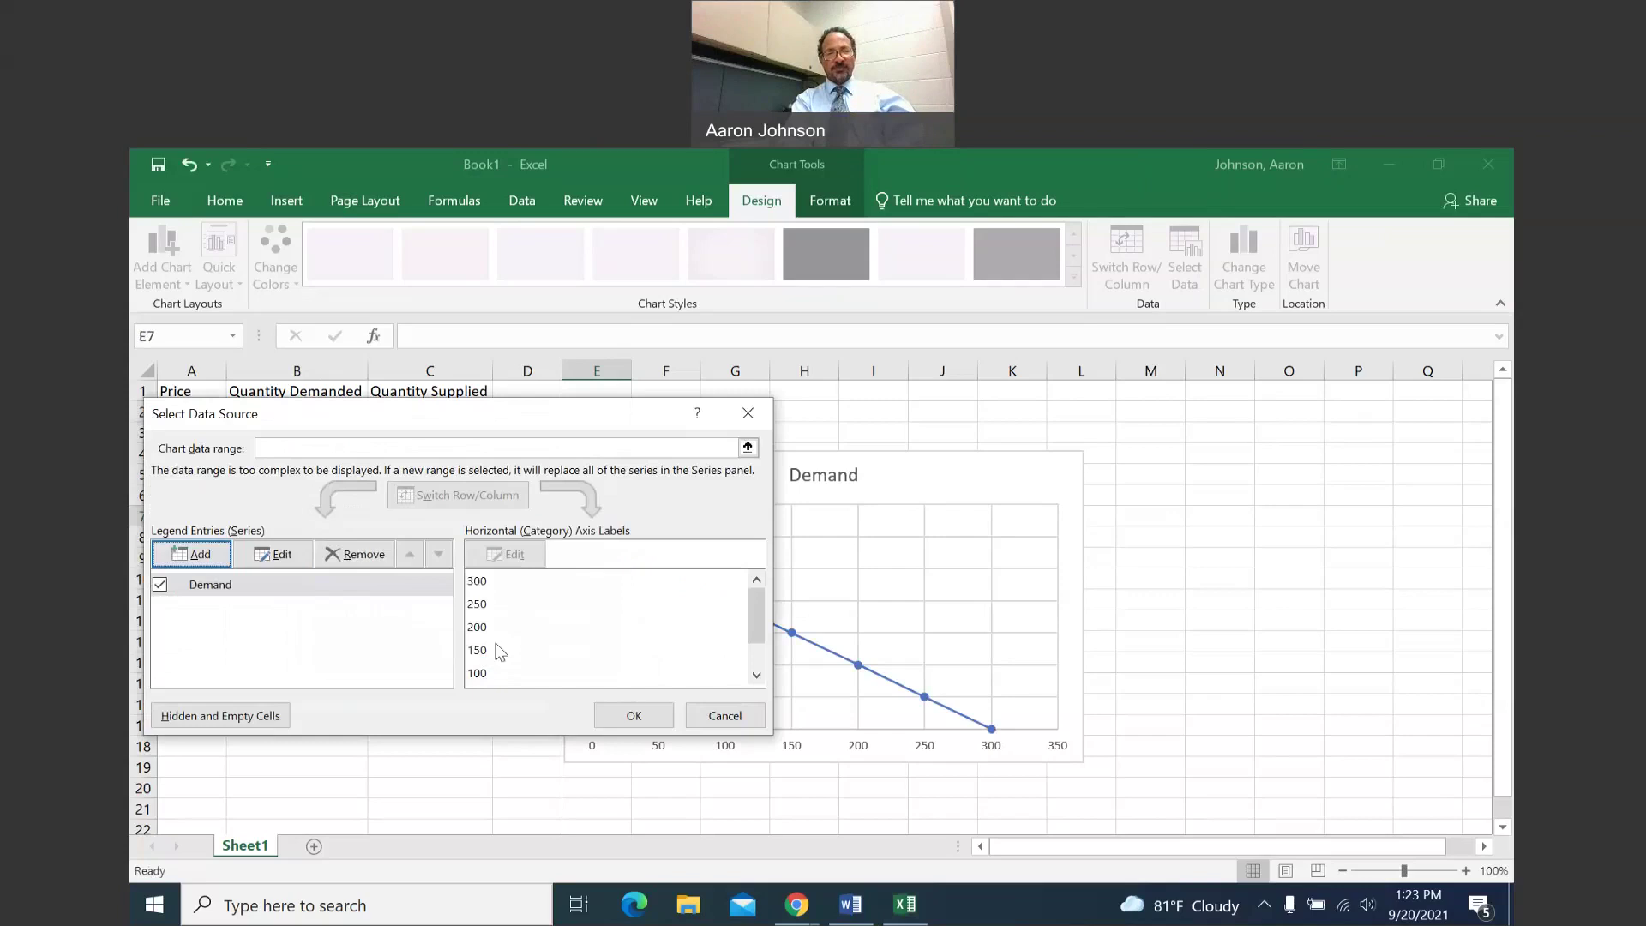
Add a 'Supply' series with X values C2:C8 and Y values A2:A8.
left_click(198, 554)
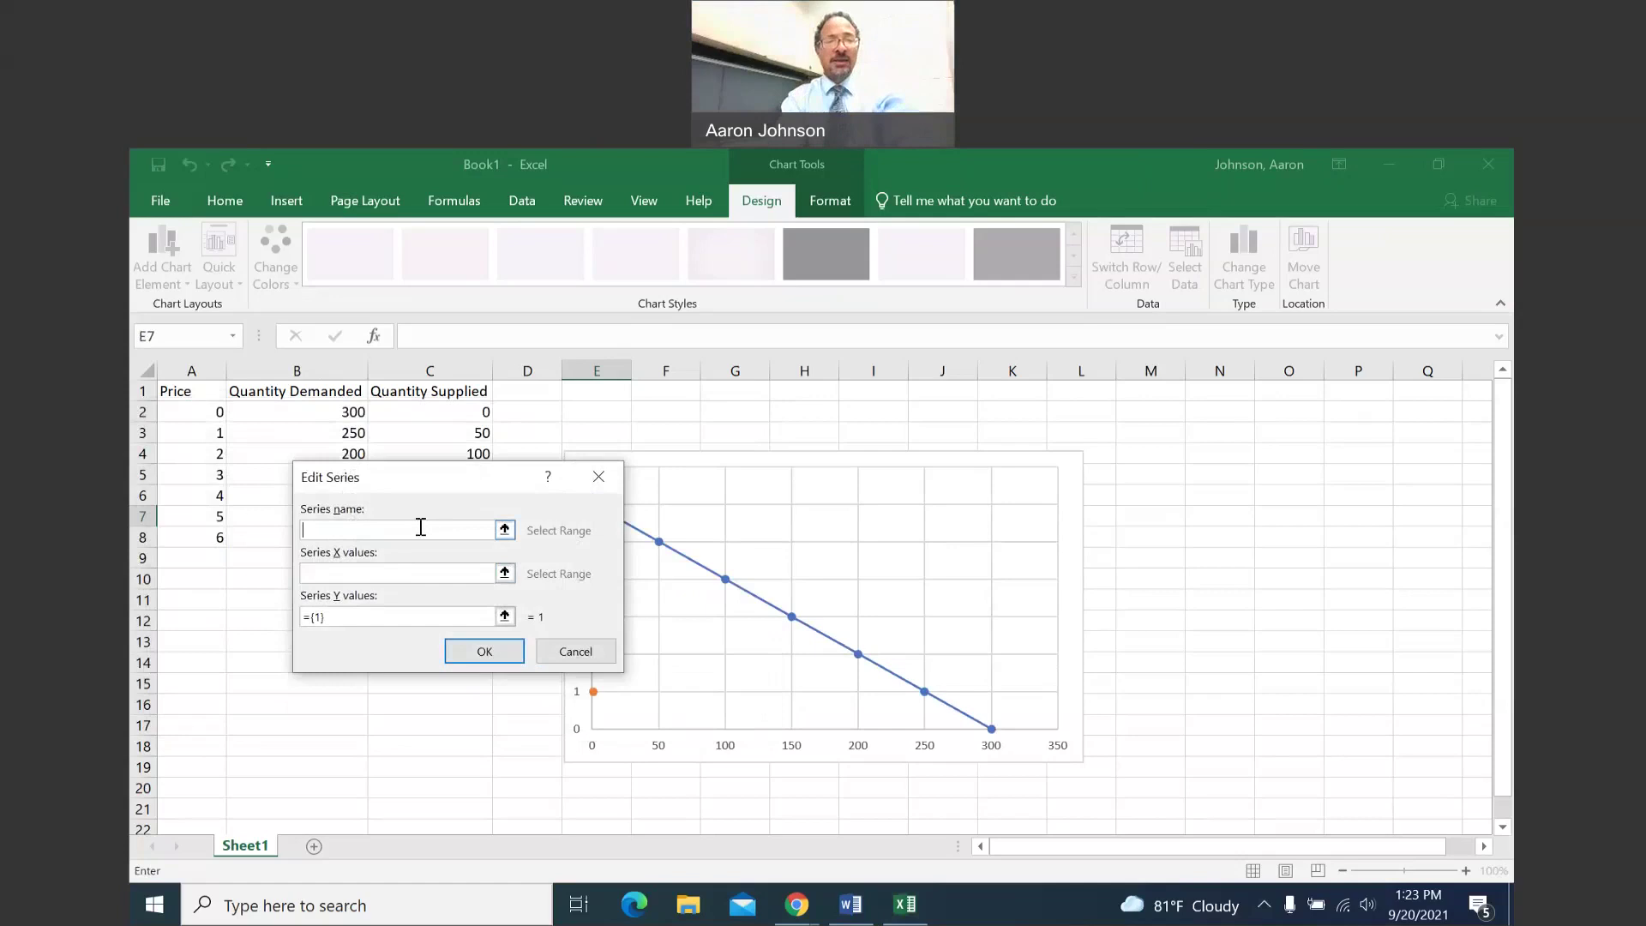
type("Supply")
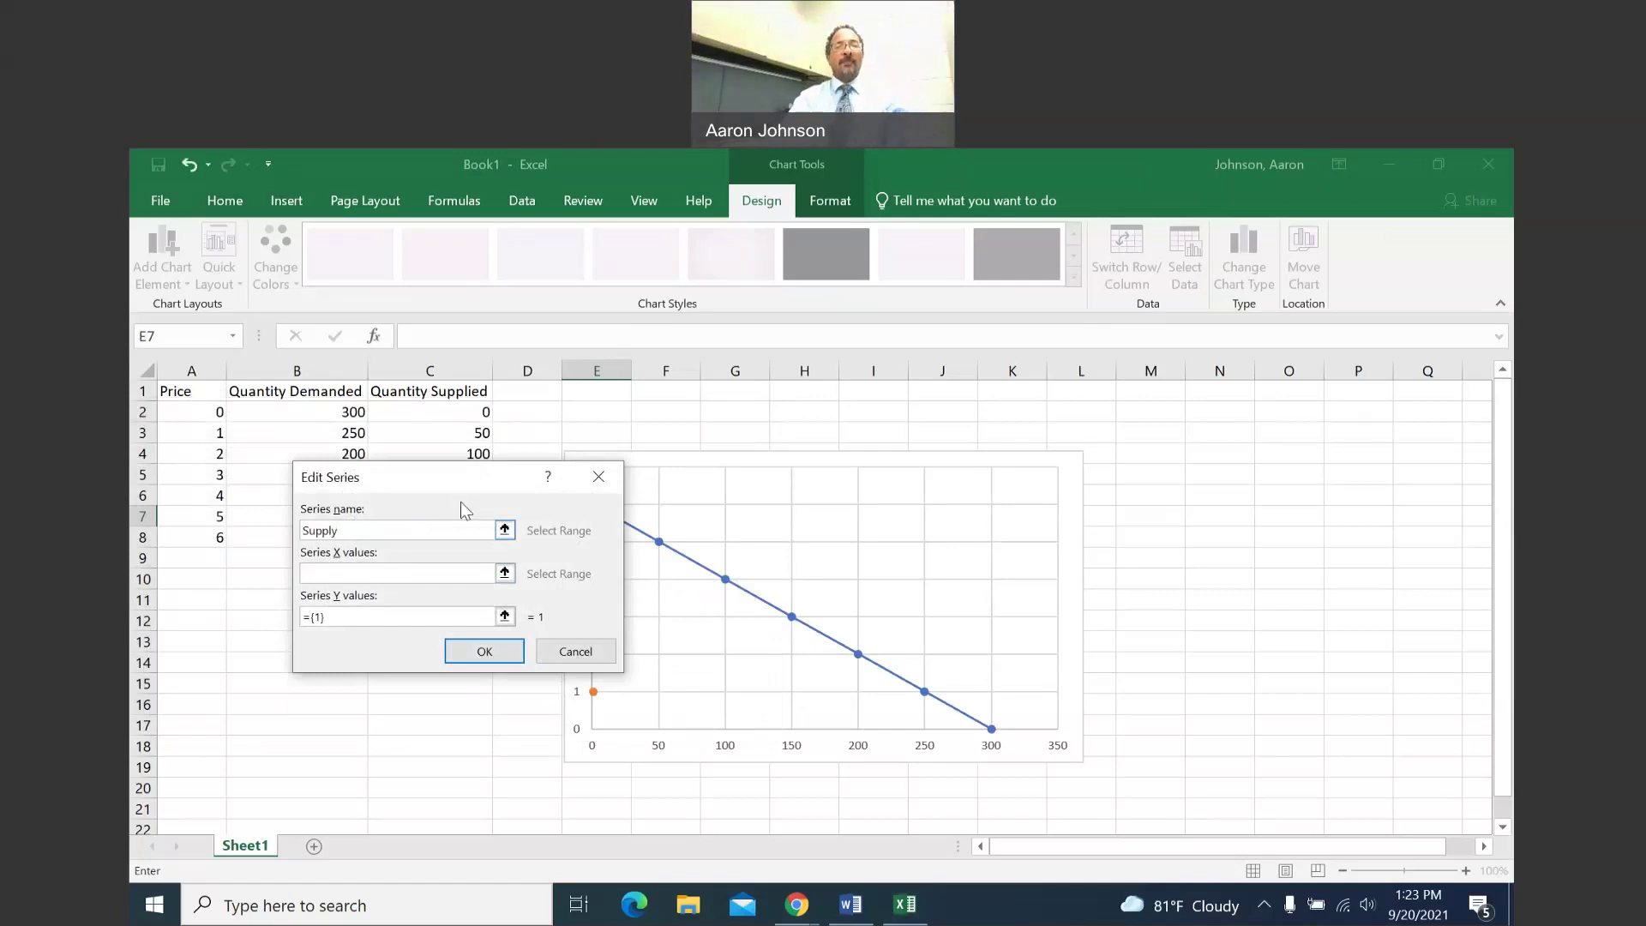
left_click(505, 573)
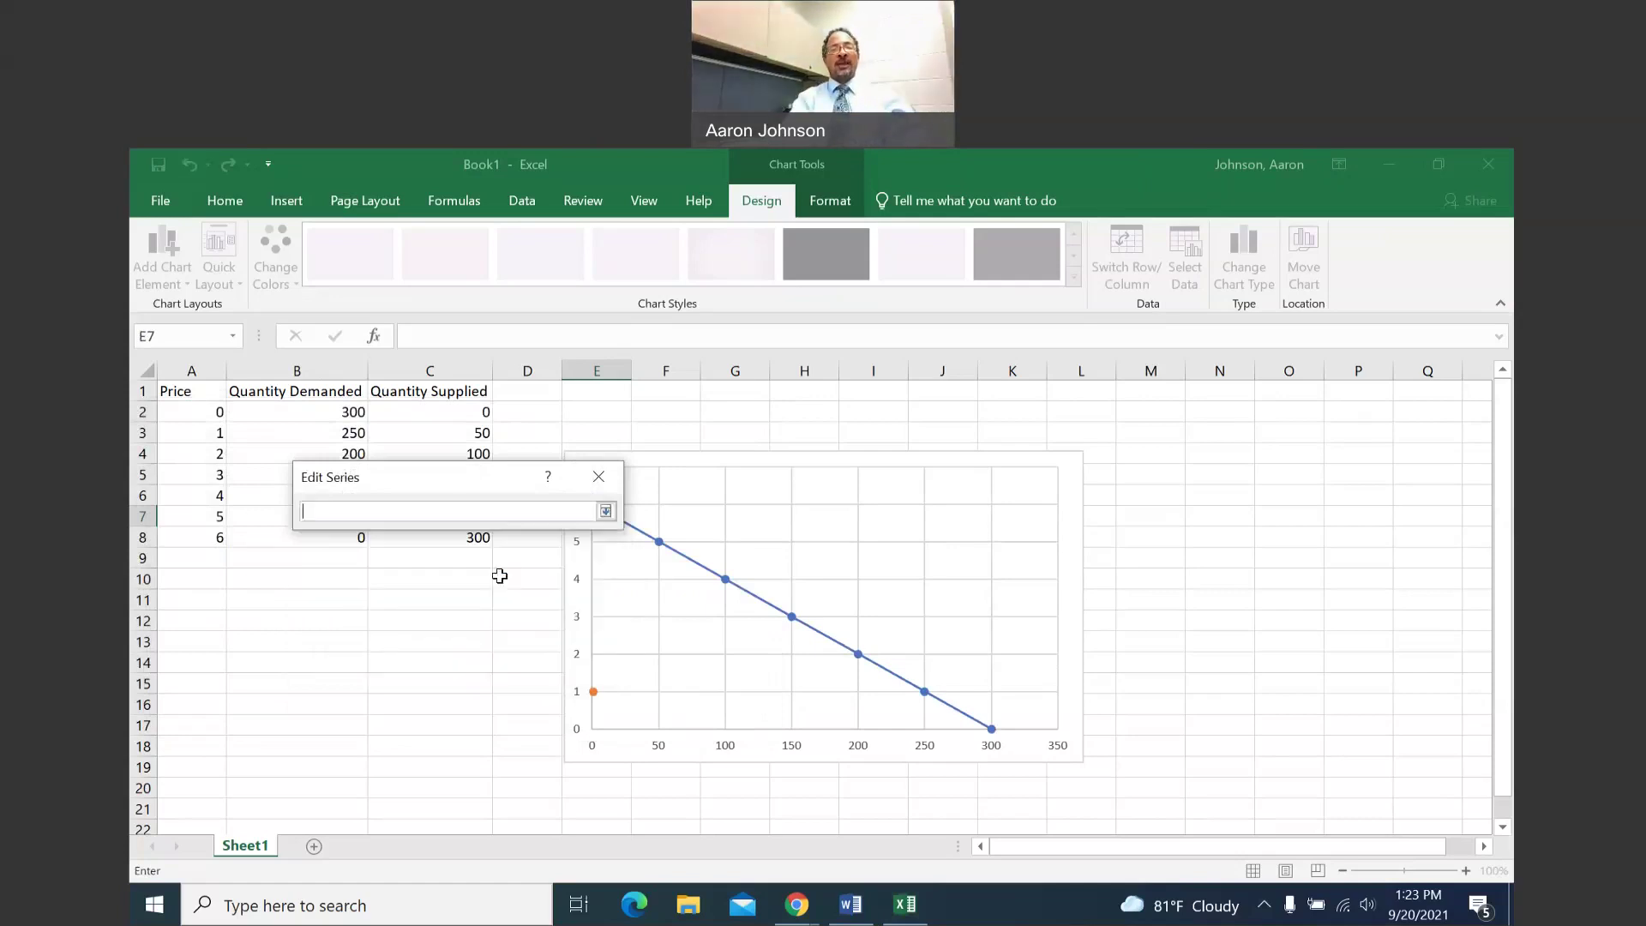
left_click(463, 412)
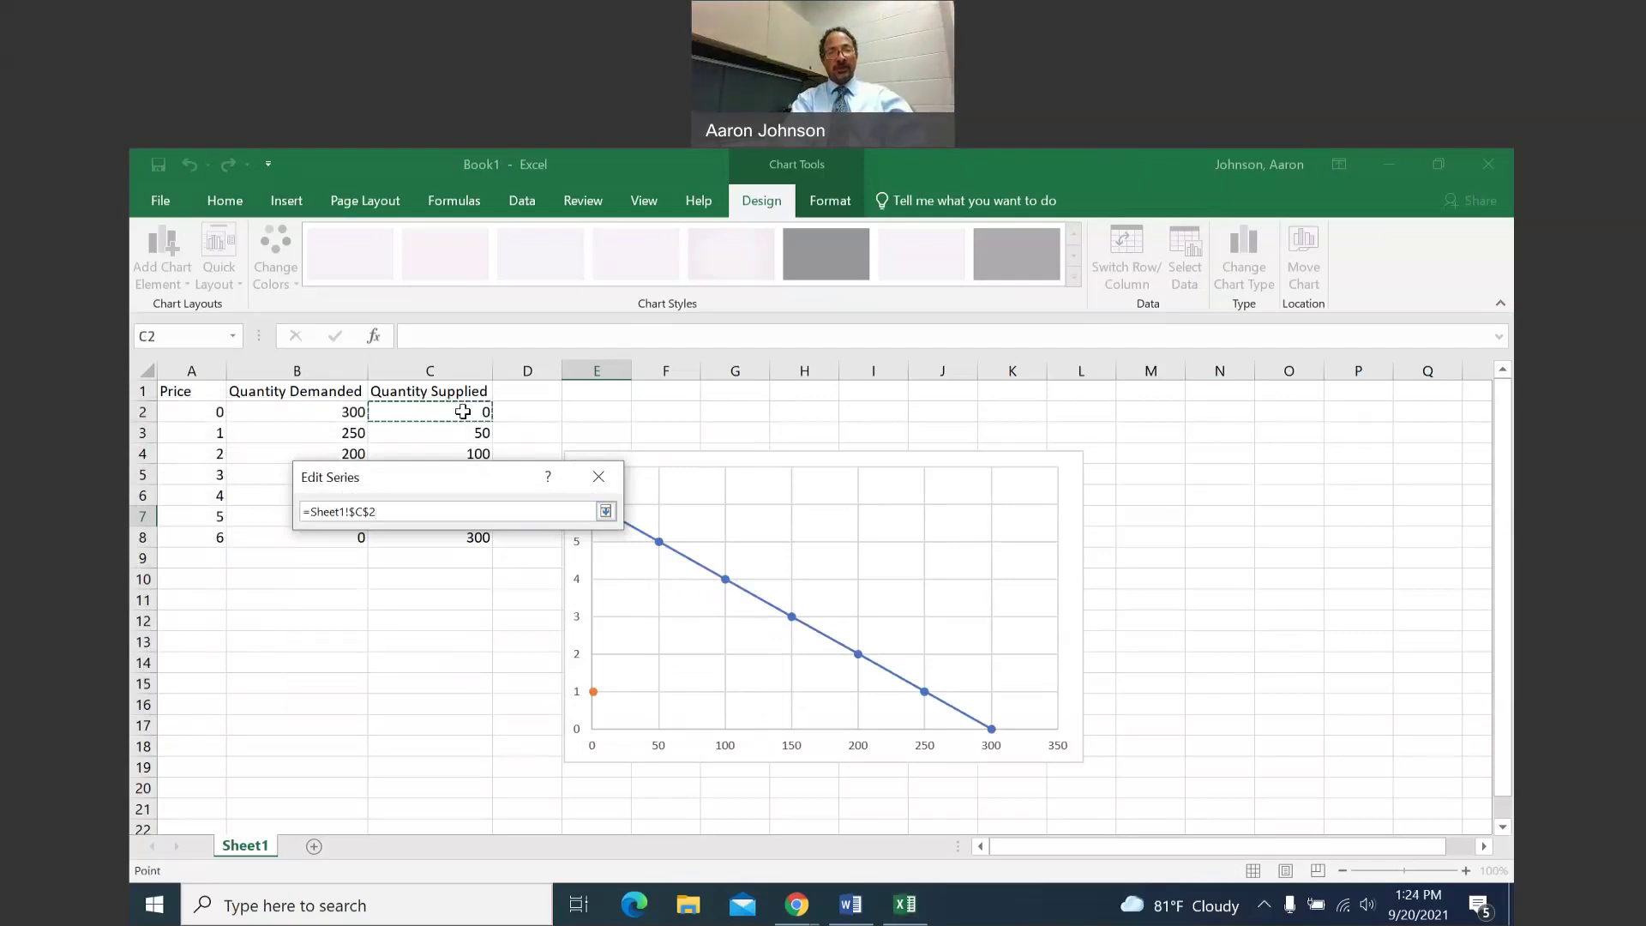
left_click_drag(463, 413, 480, 539)
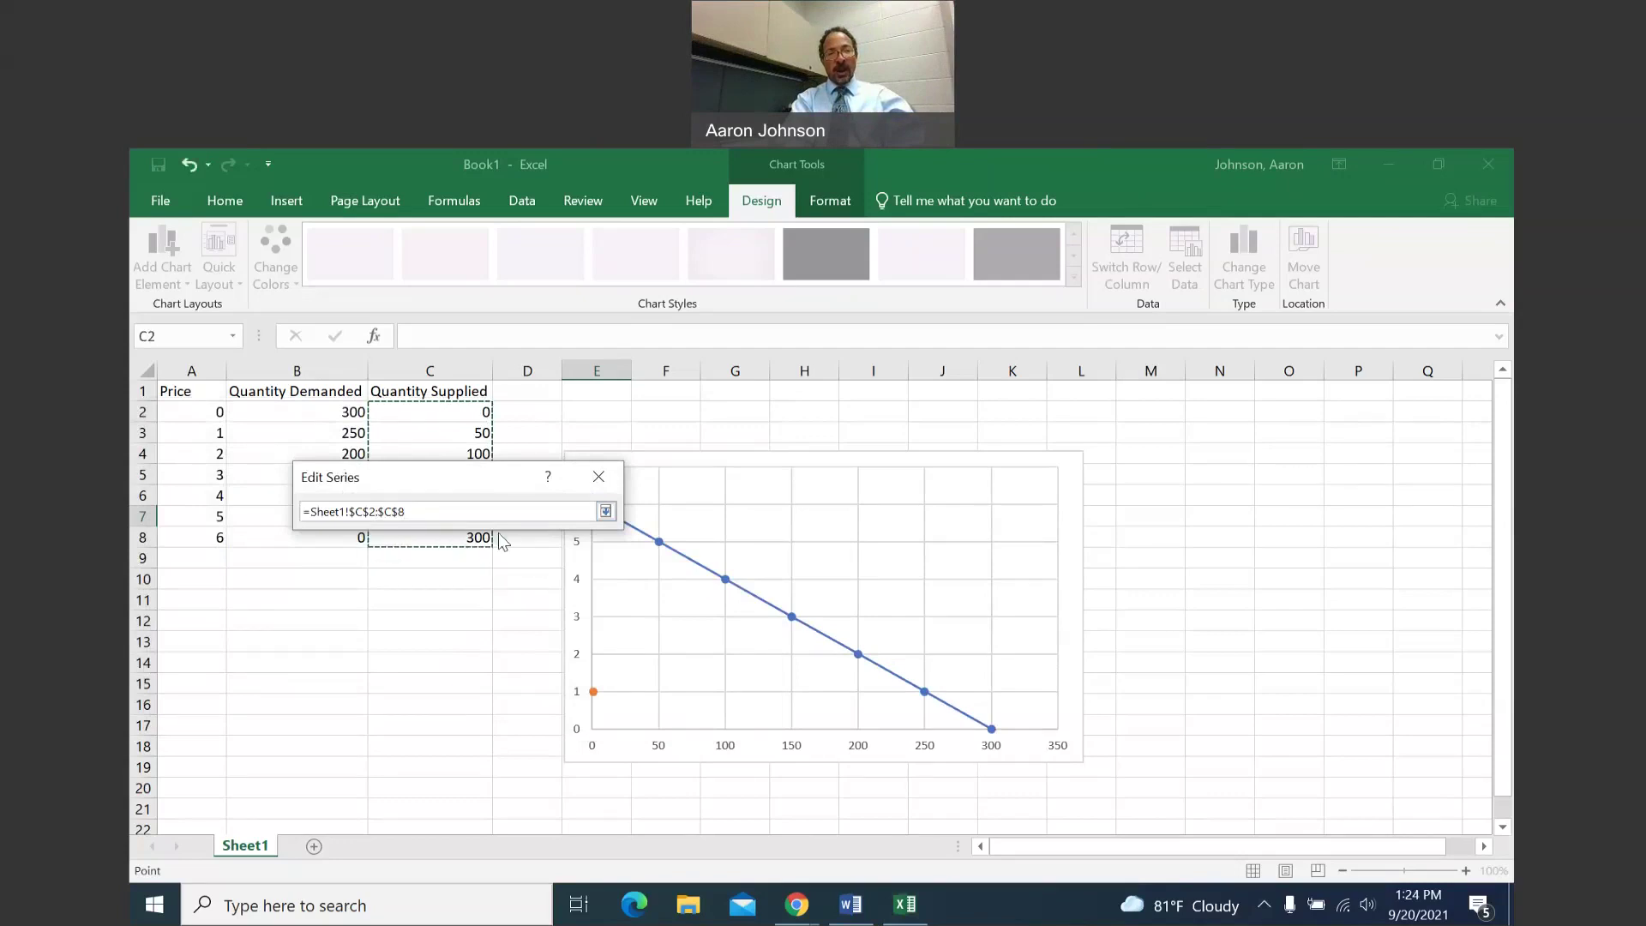
left_click(606, 512)
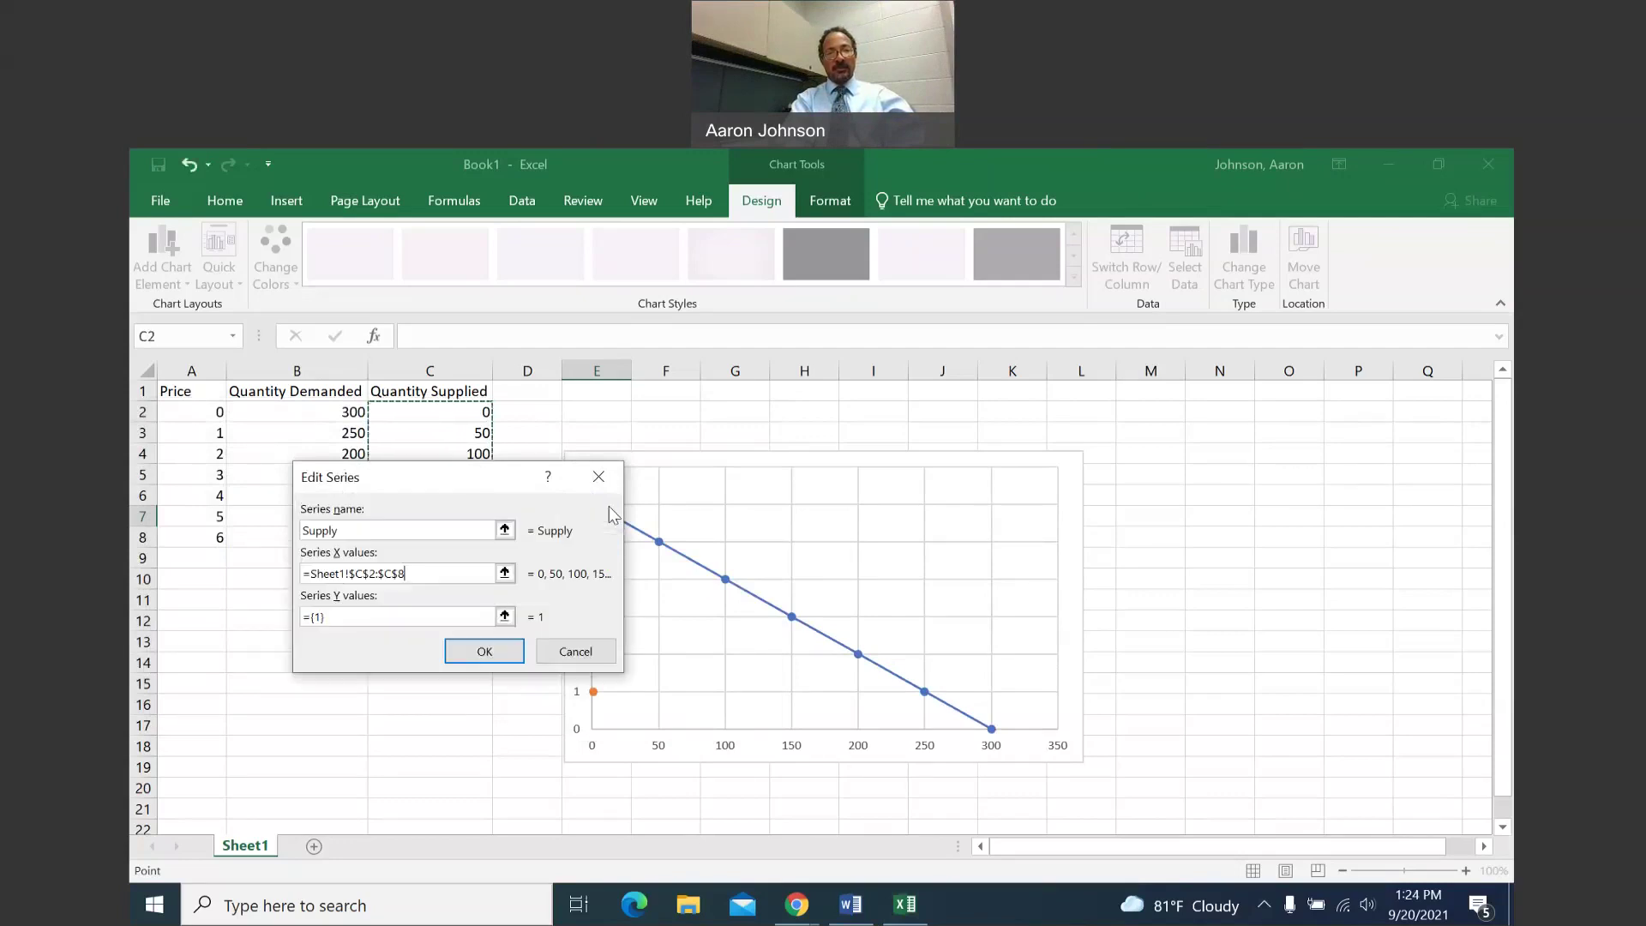
left_click(505, 616)
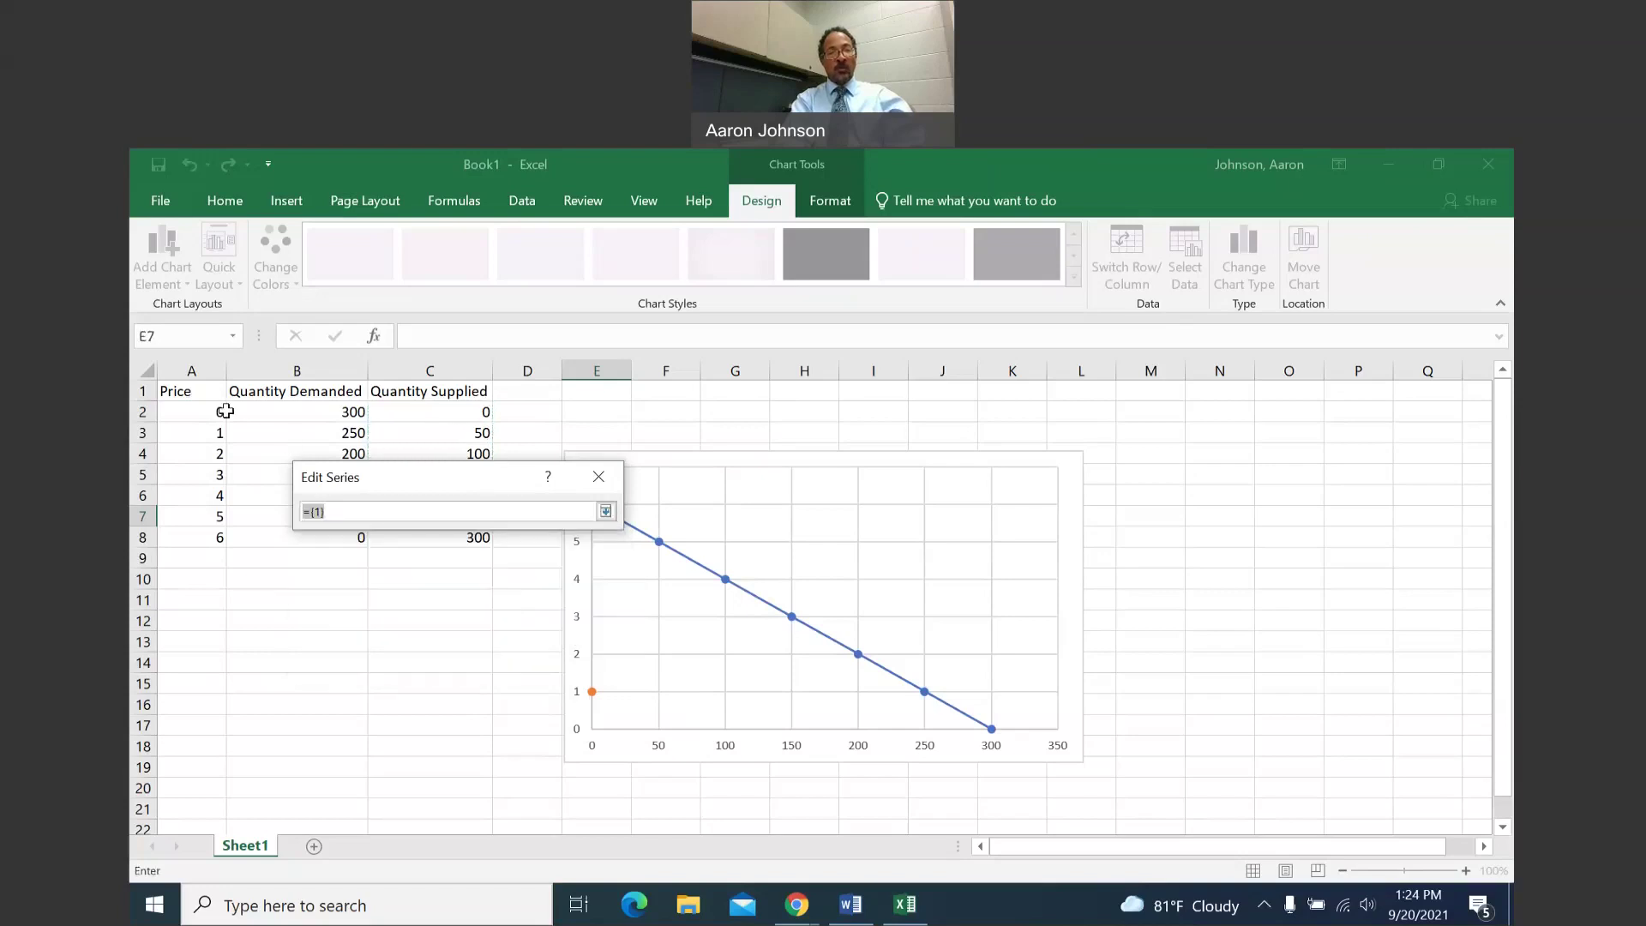
left_click(198, 410)
left_click_drag(199, 410, 187, 539)
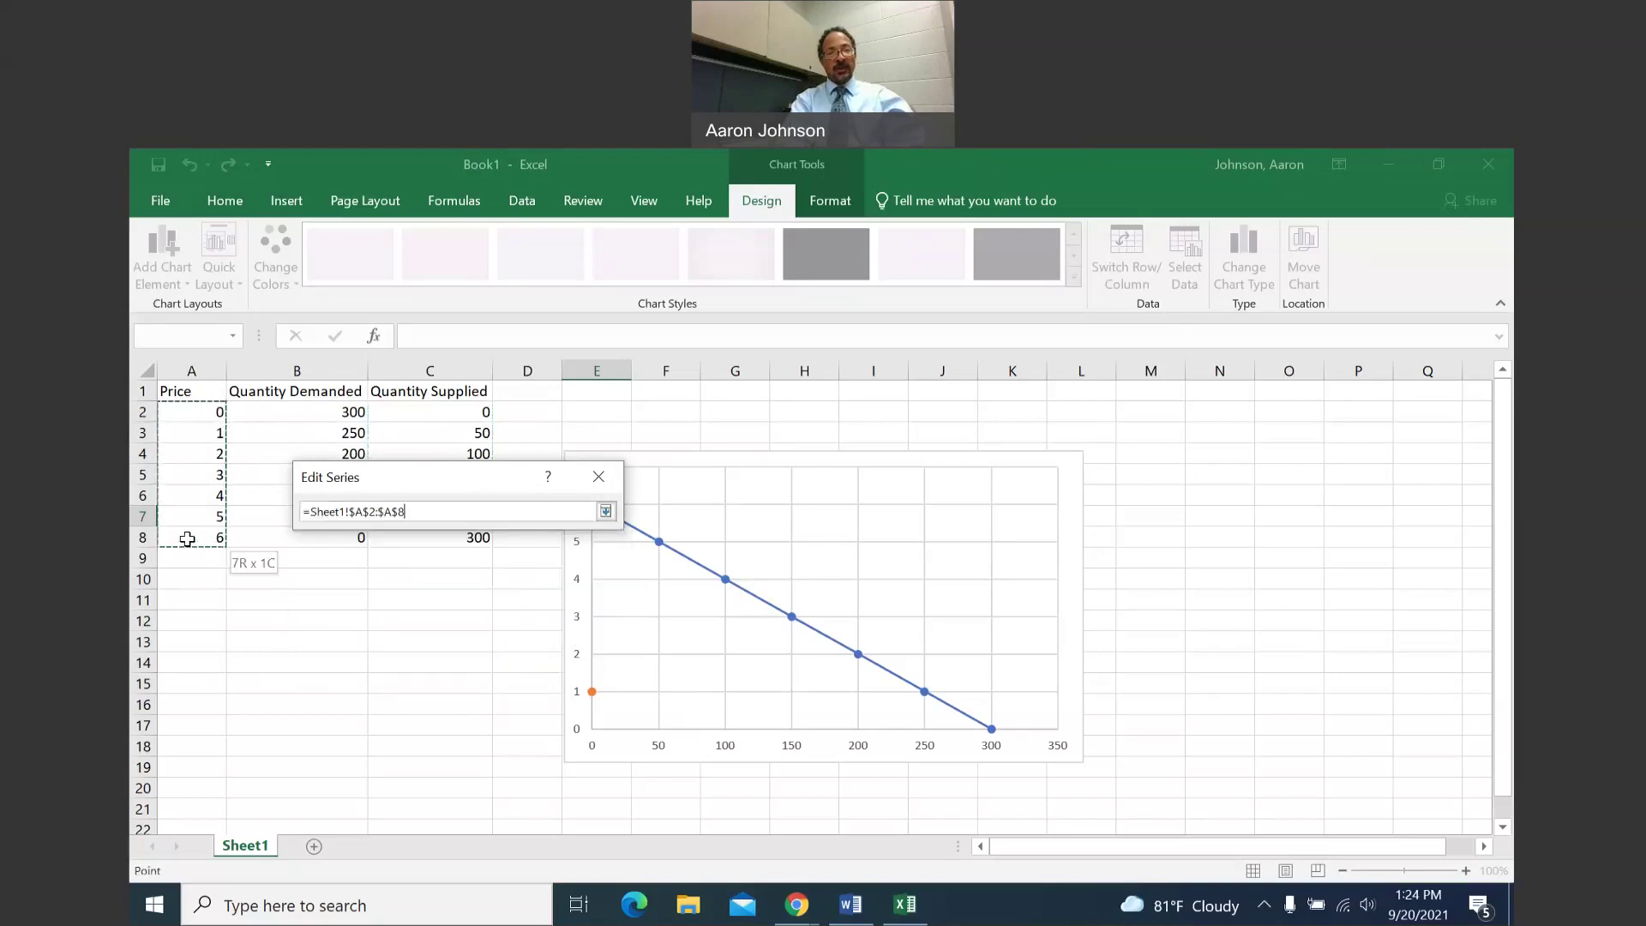
left_click(606, 512)
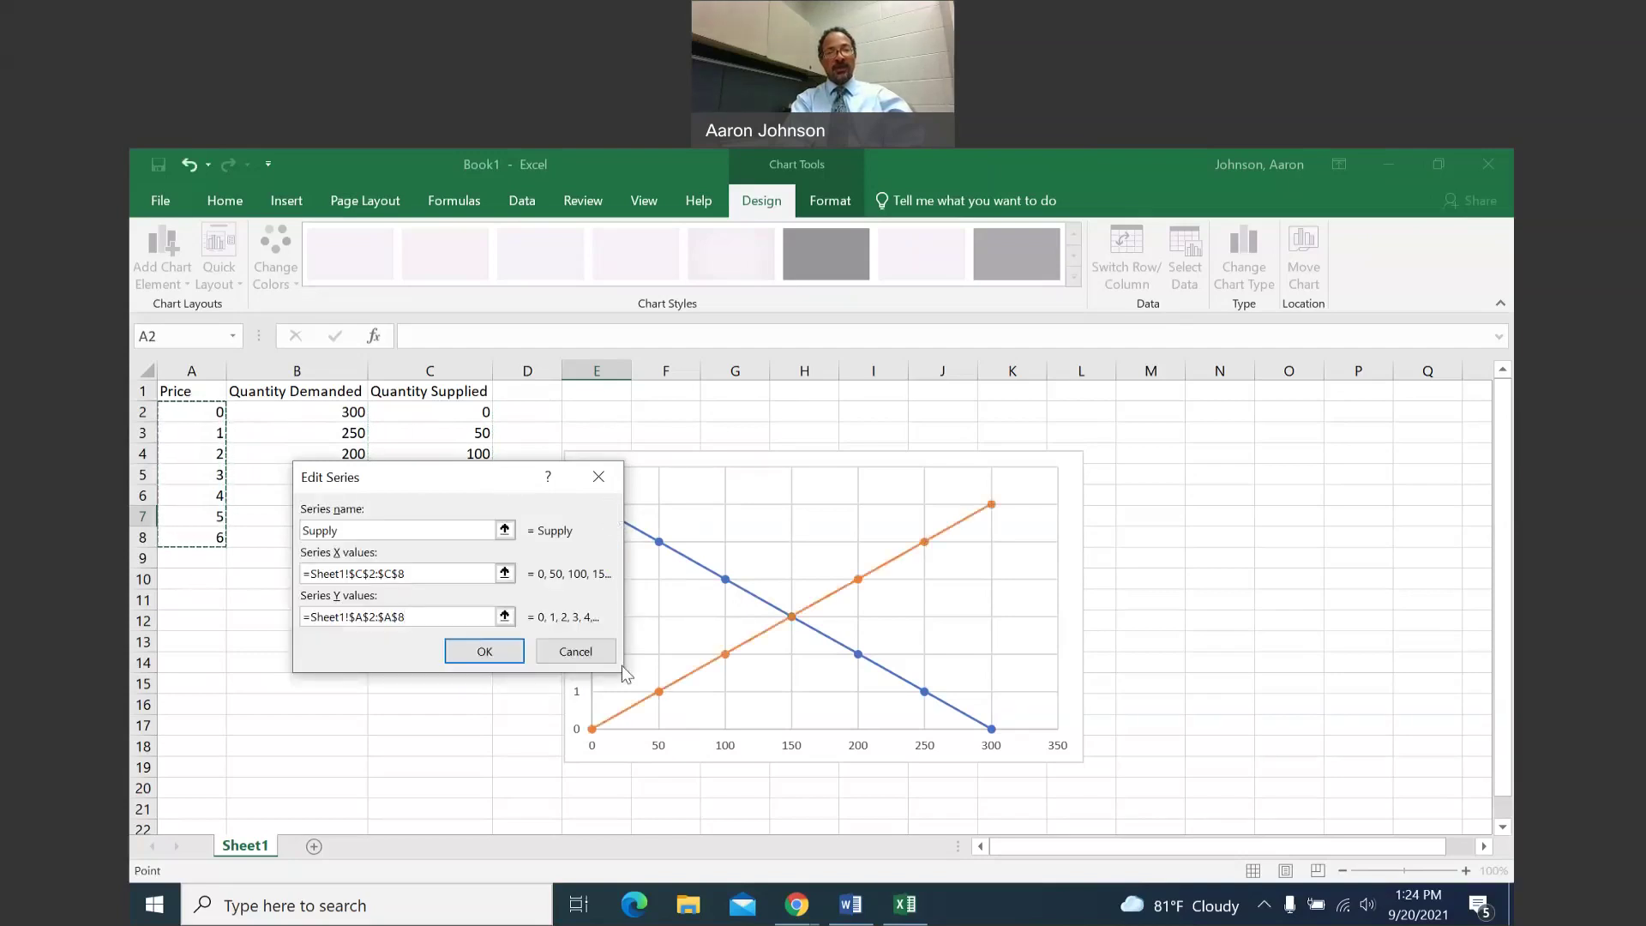
left_click(485, 653)
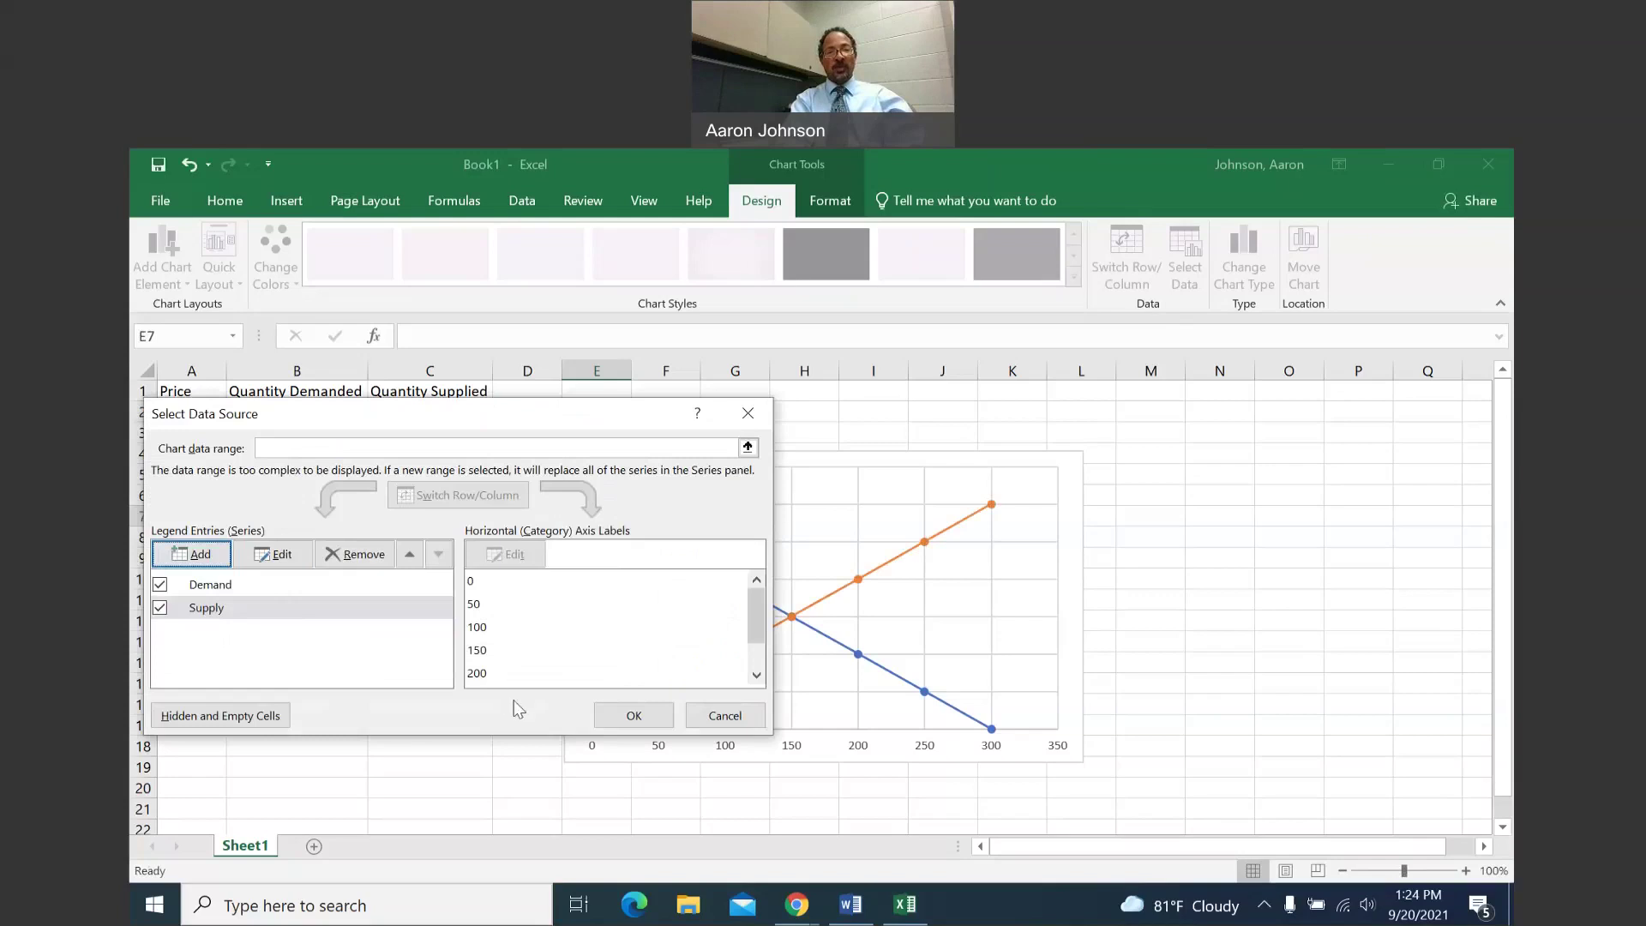
Apply the series, then turn on axis title placeholders and a Demand/Supply legend.
left_click(632, 714)
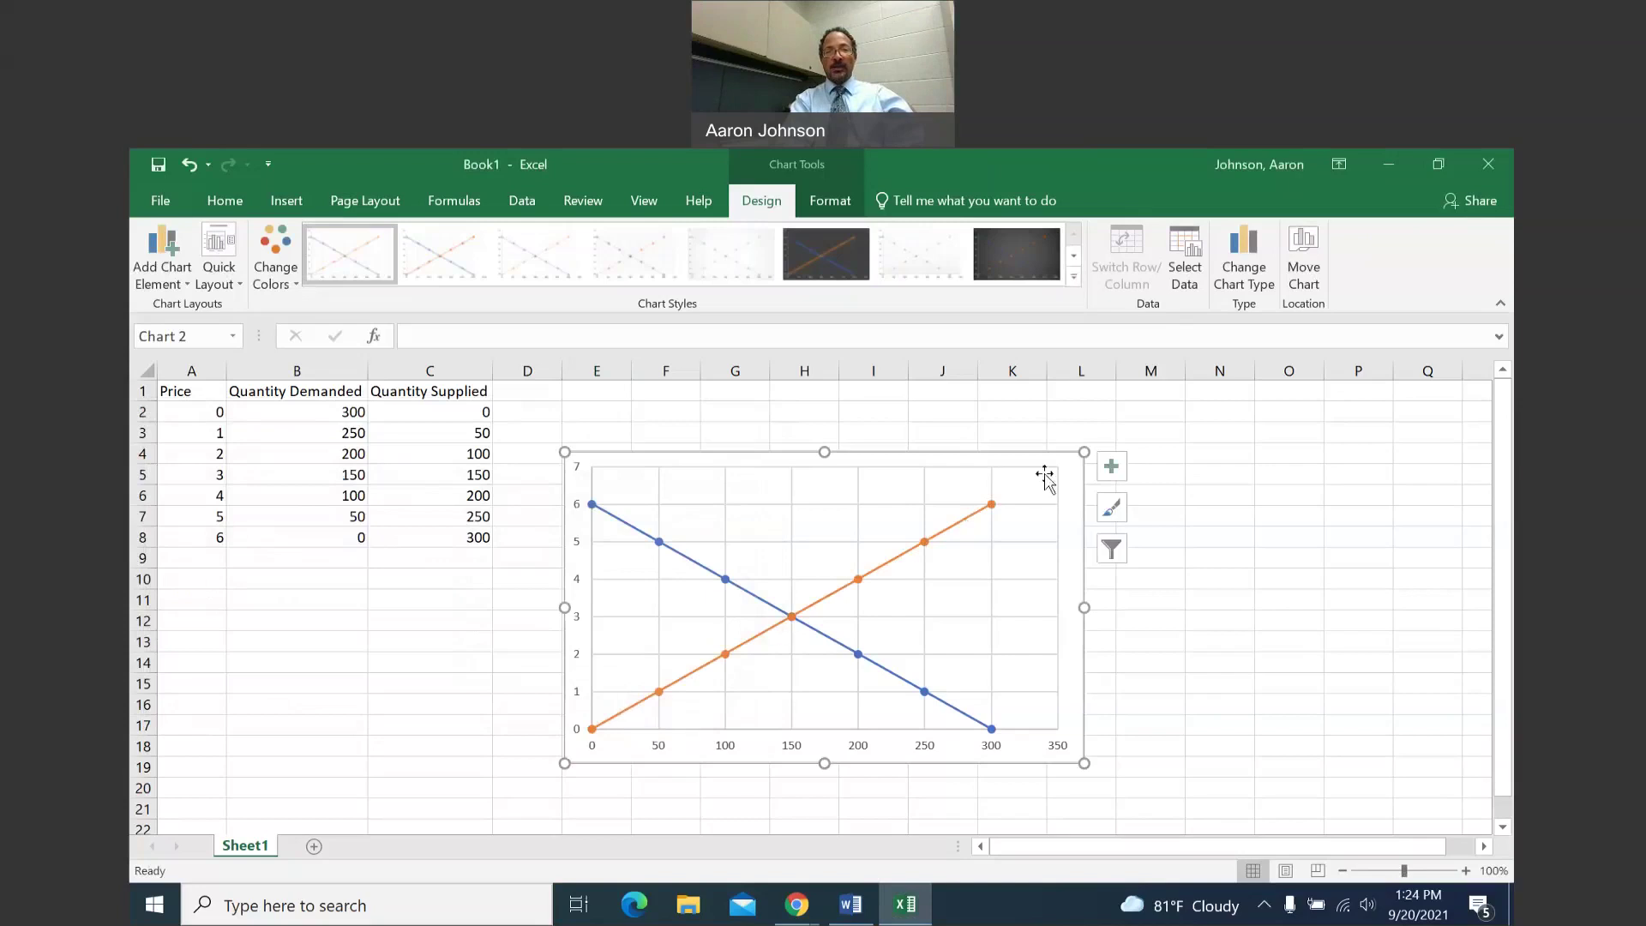
left_click(1112, 468)
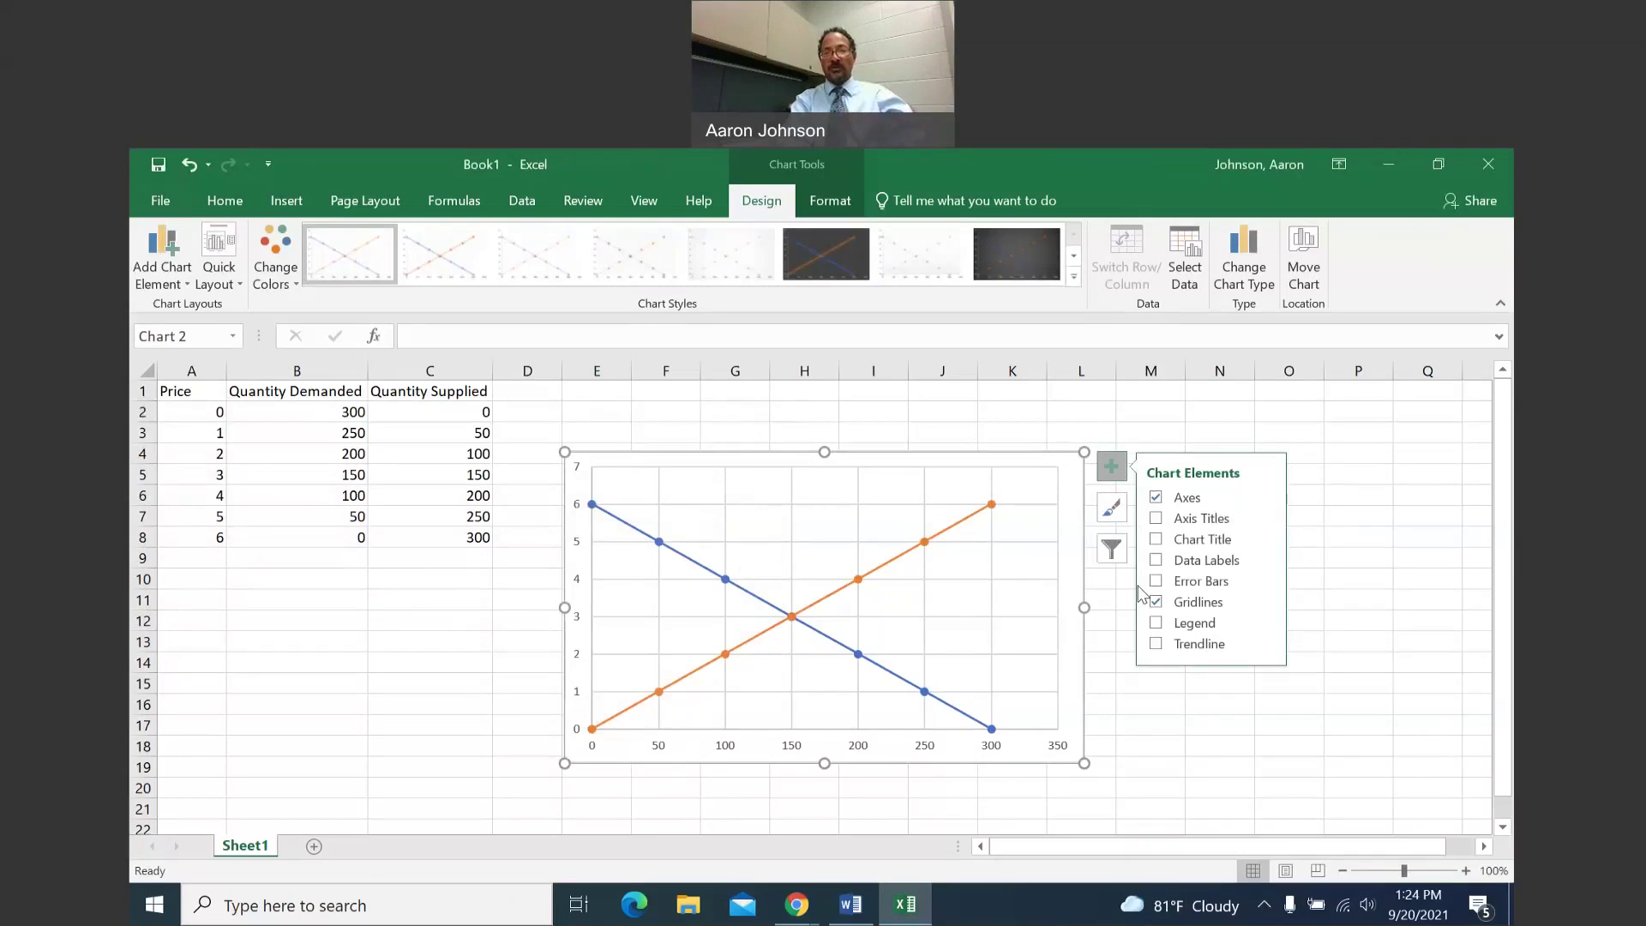
left_click(1157, 519)
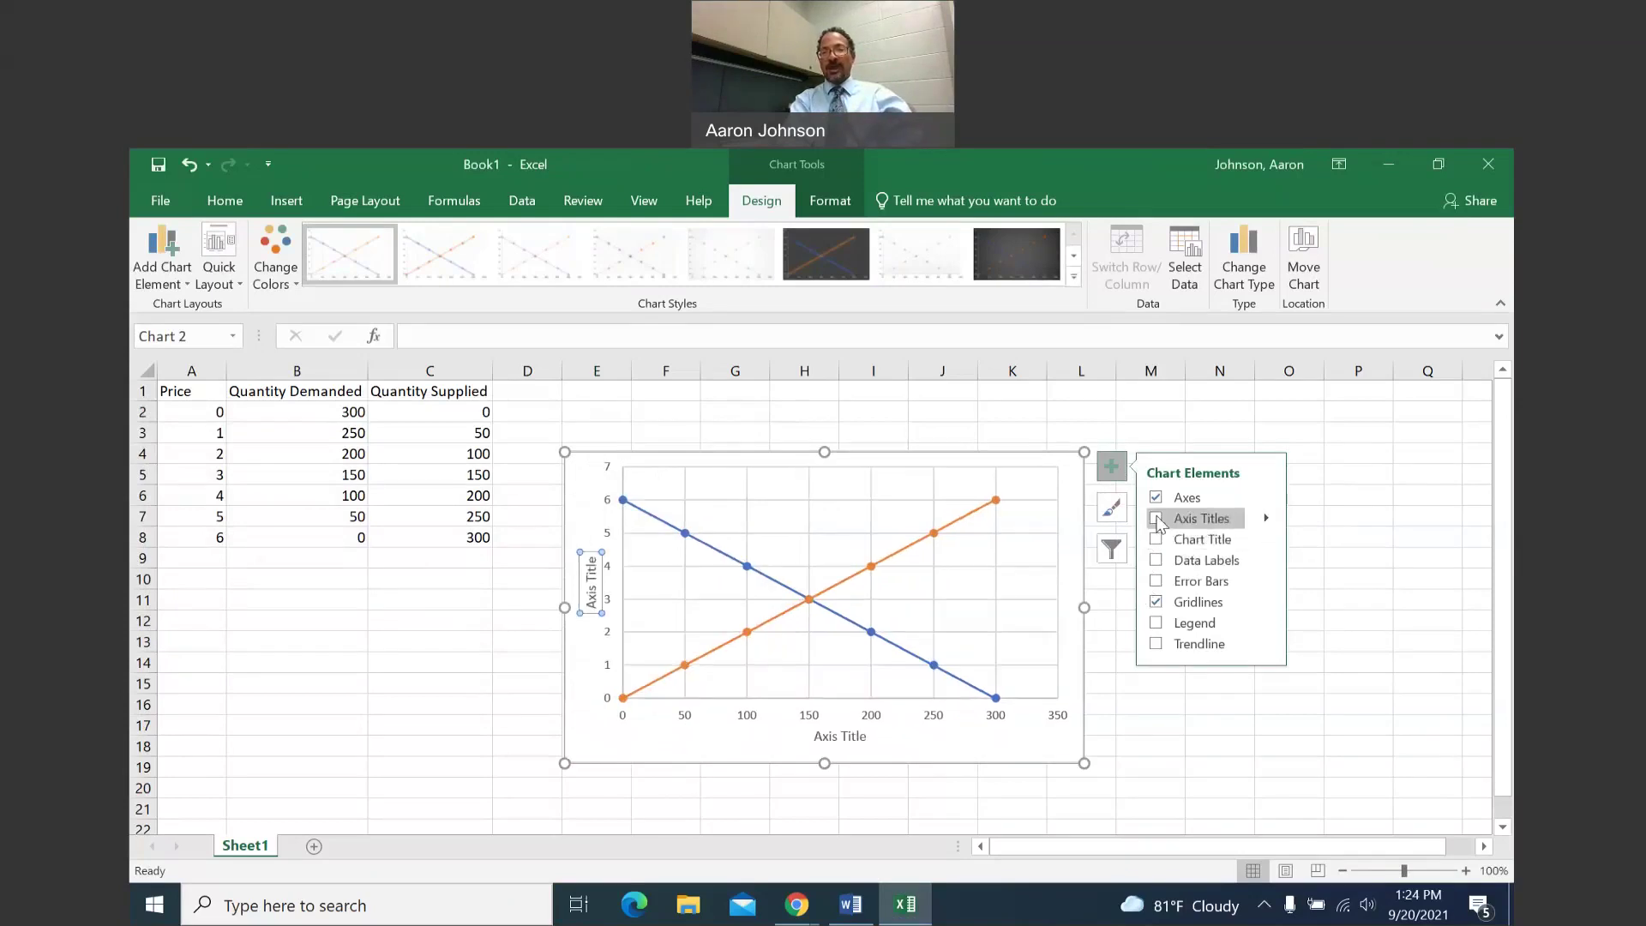
left_click(1157, 623)
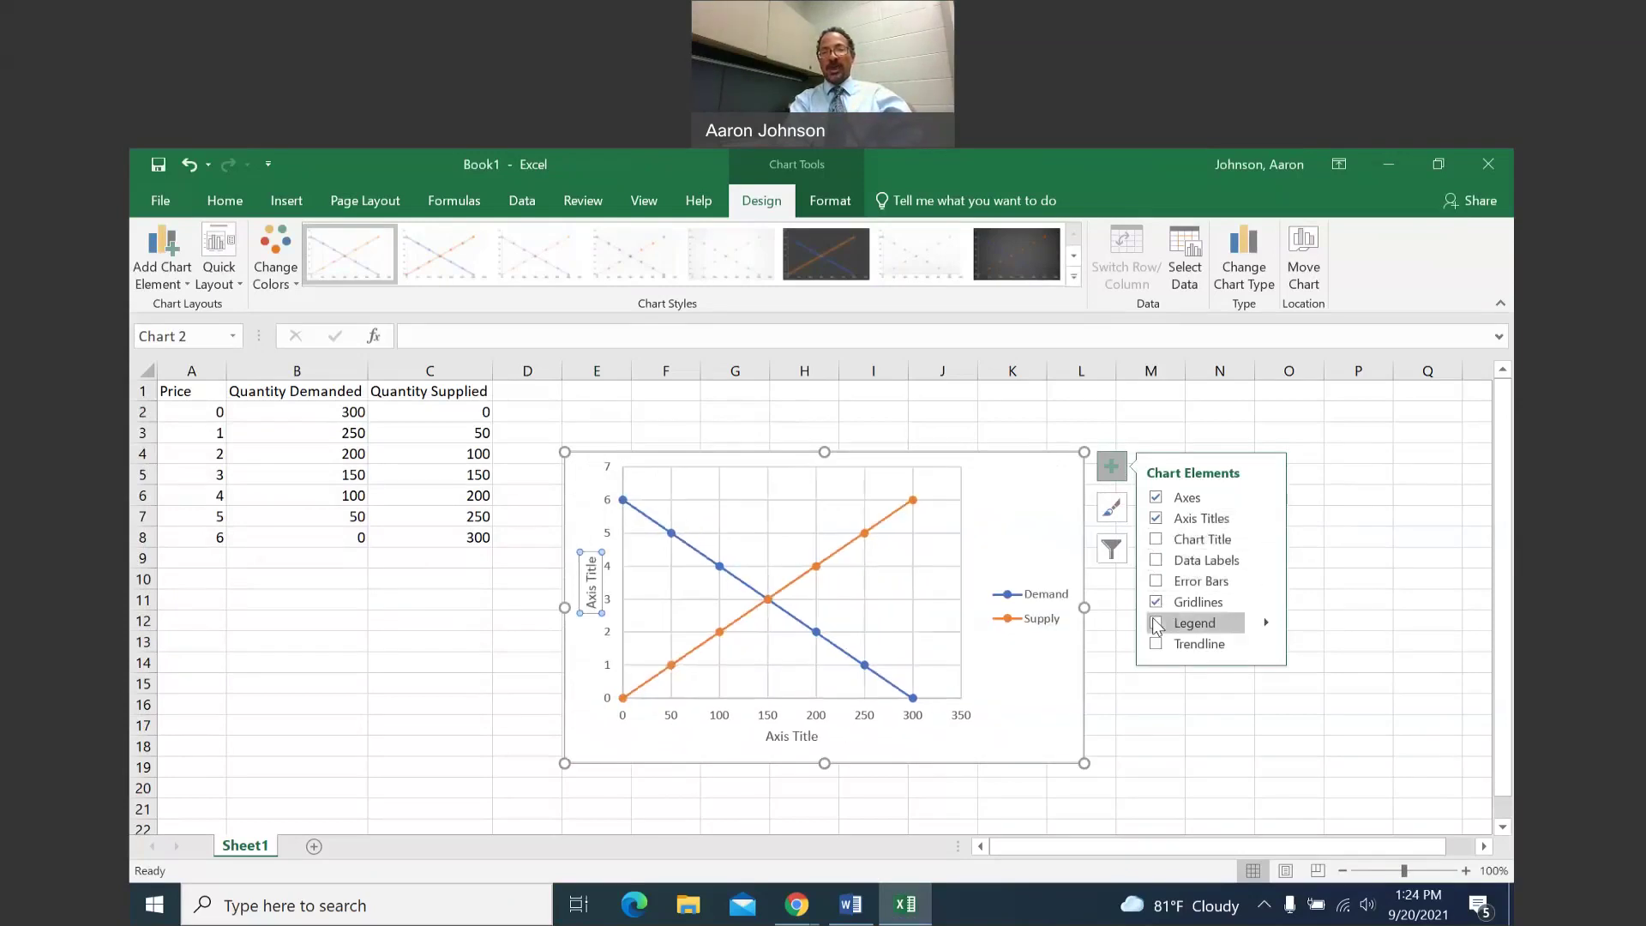
left_click(1209, 547)
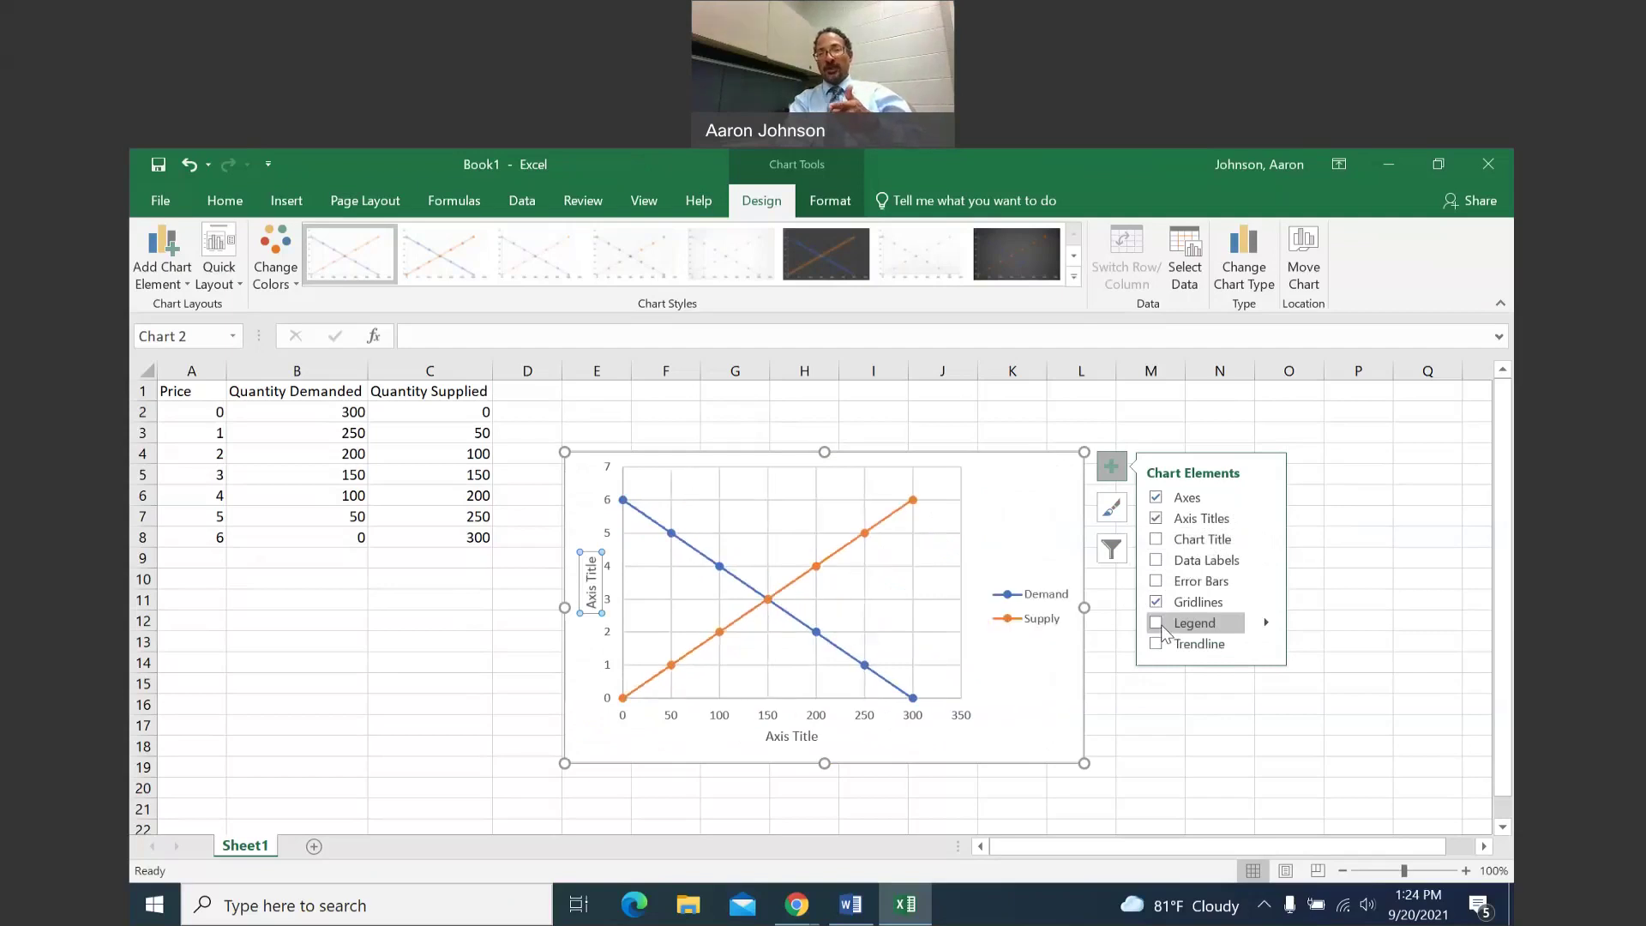
left_click(1164, 633)
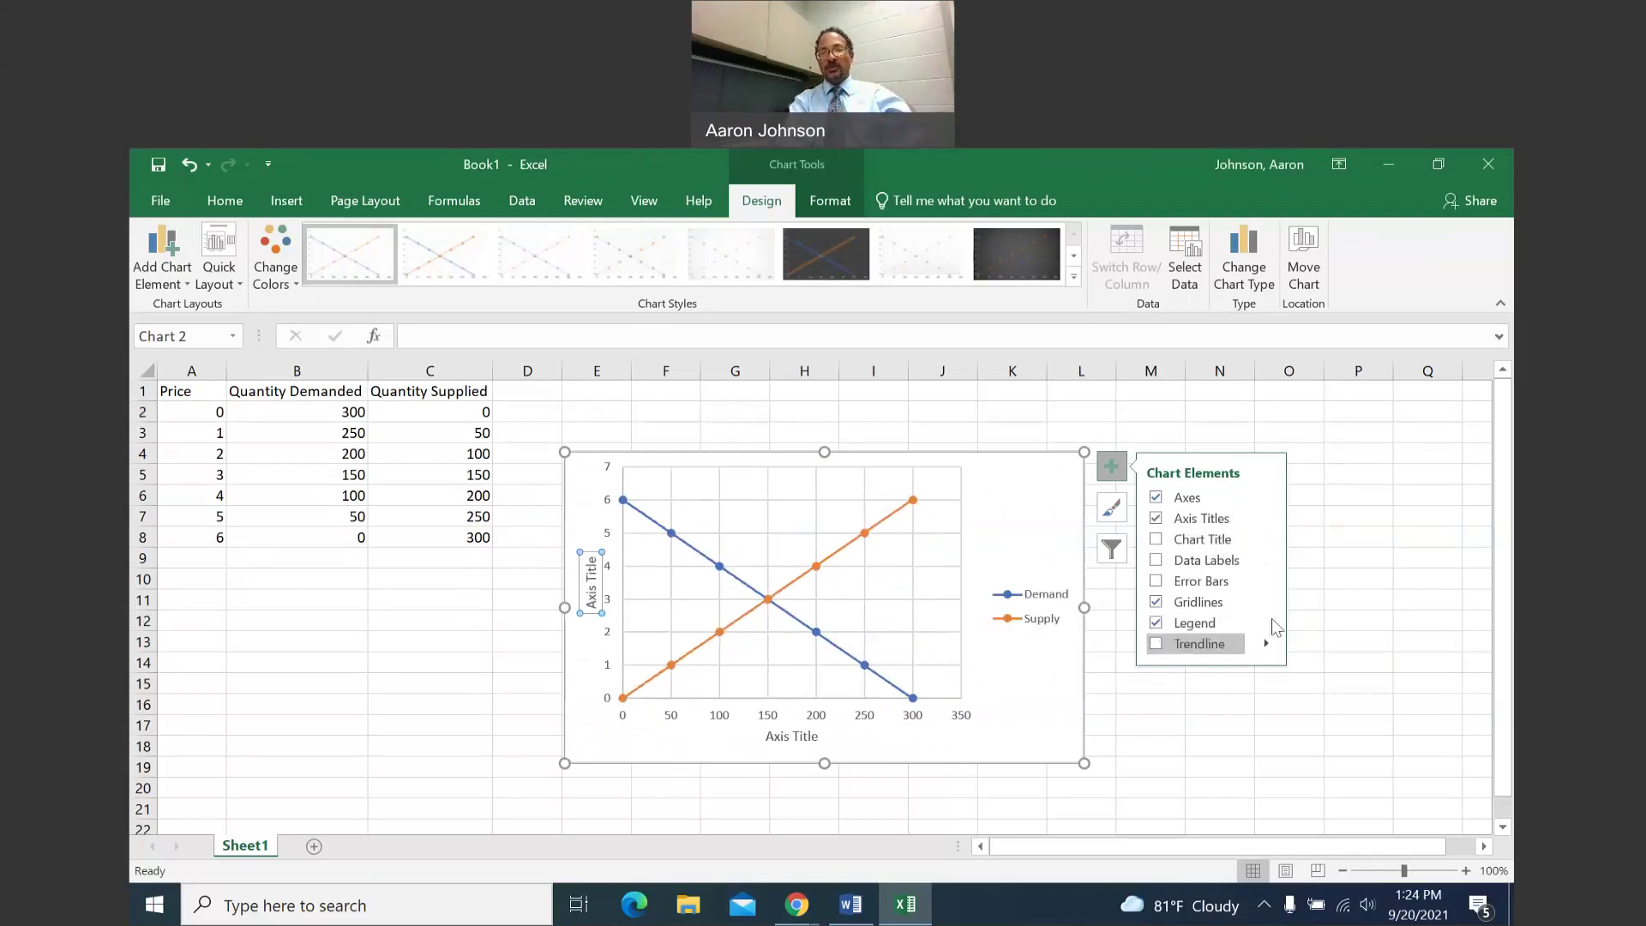
mouse_move(1266, 625)
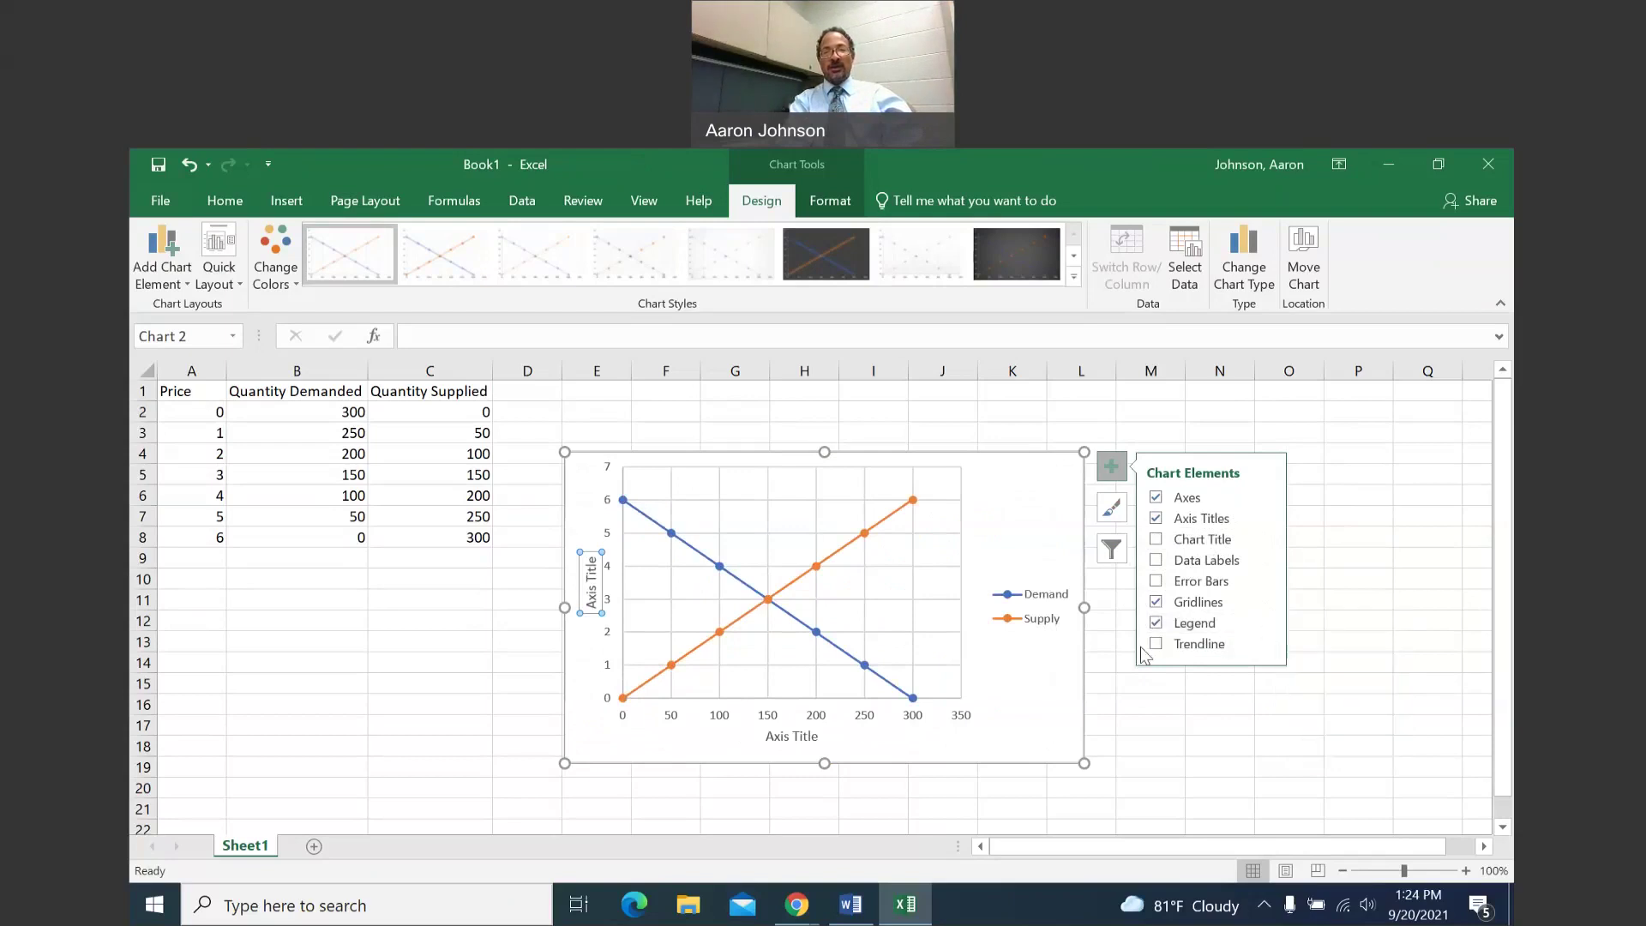
left_click(1021, 547)
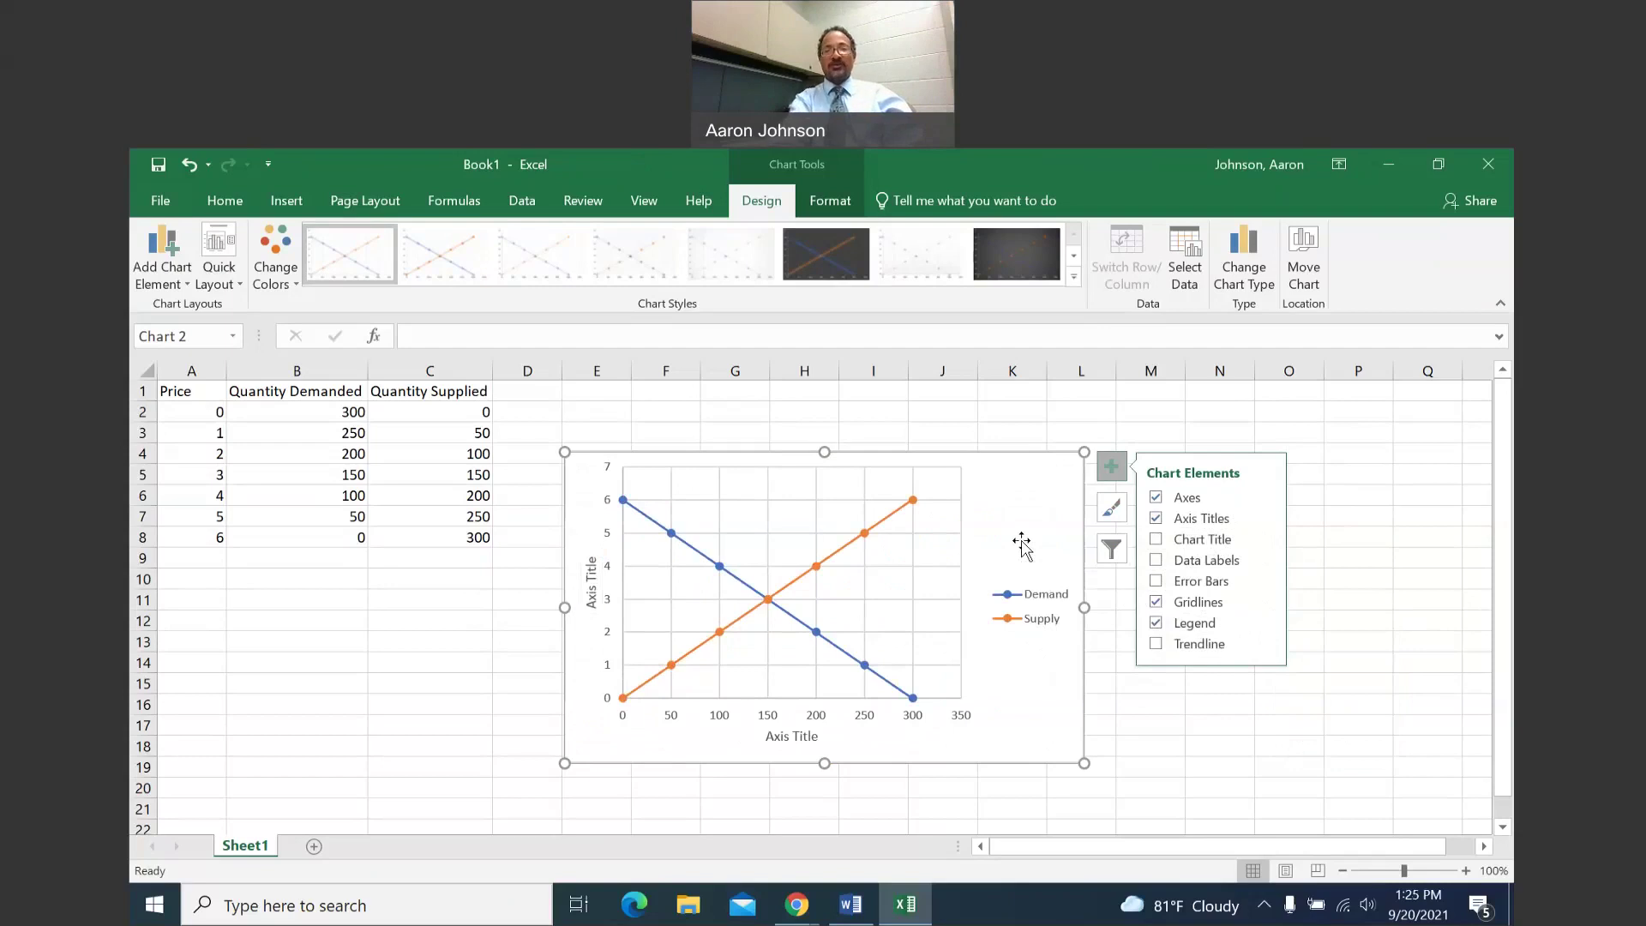
key("Up")
Rename the vertical axis title to 'Price'.
left_click(1177, 741)
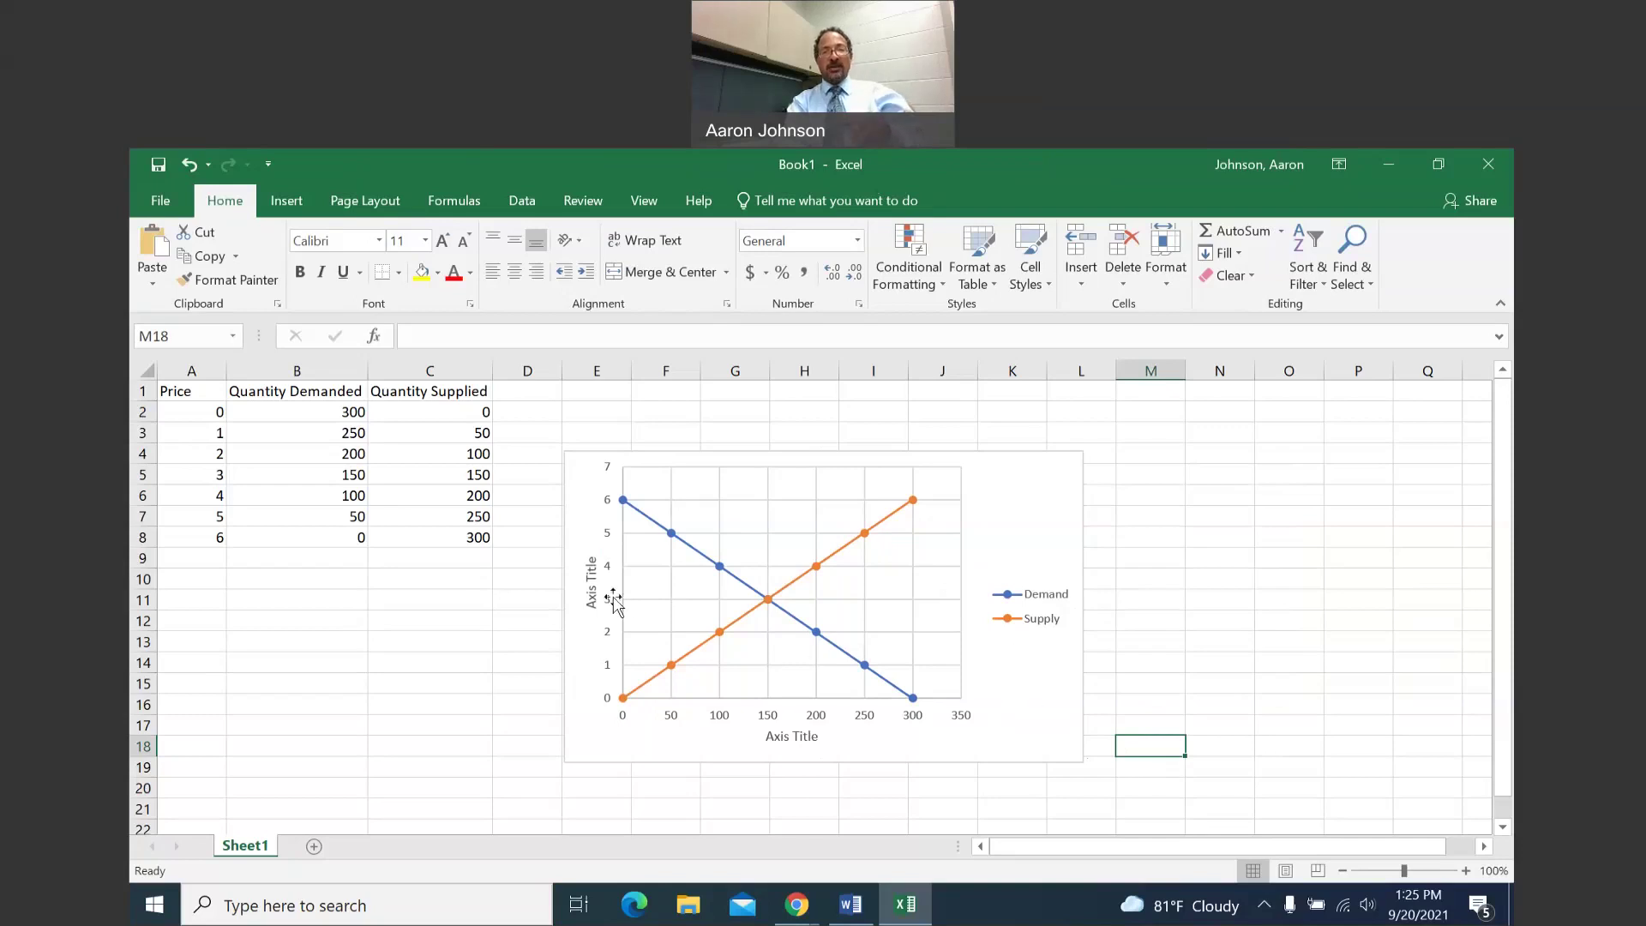
left_click(589, 583)
double_click(589, 588)
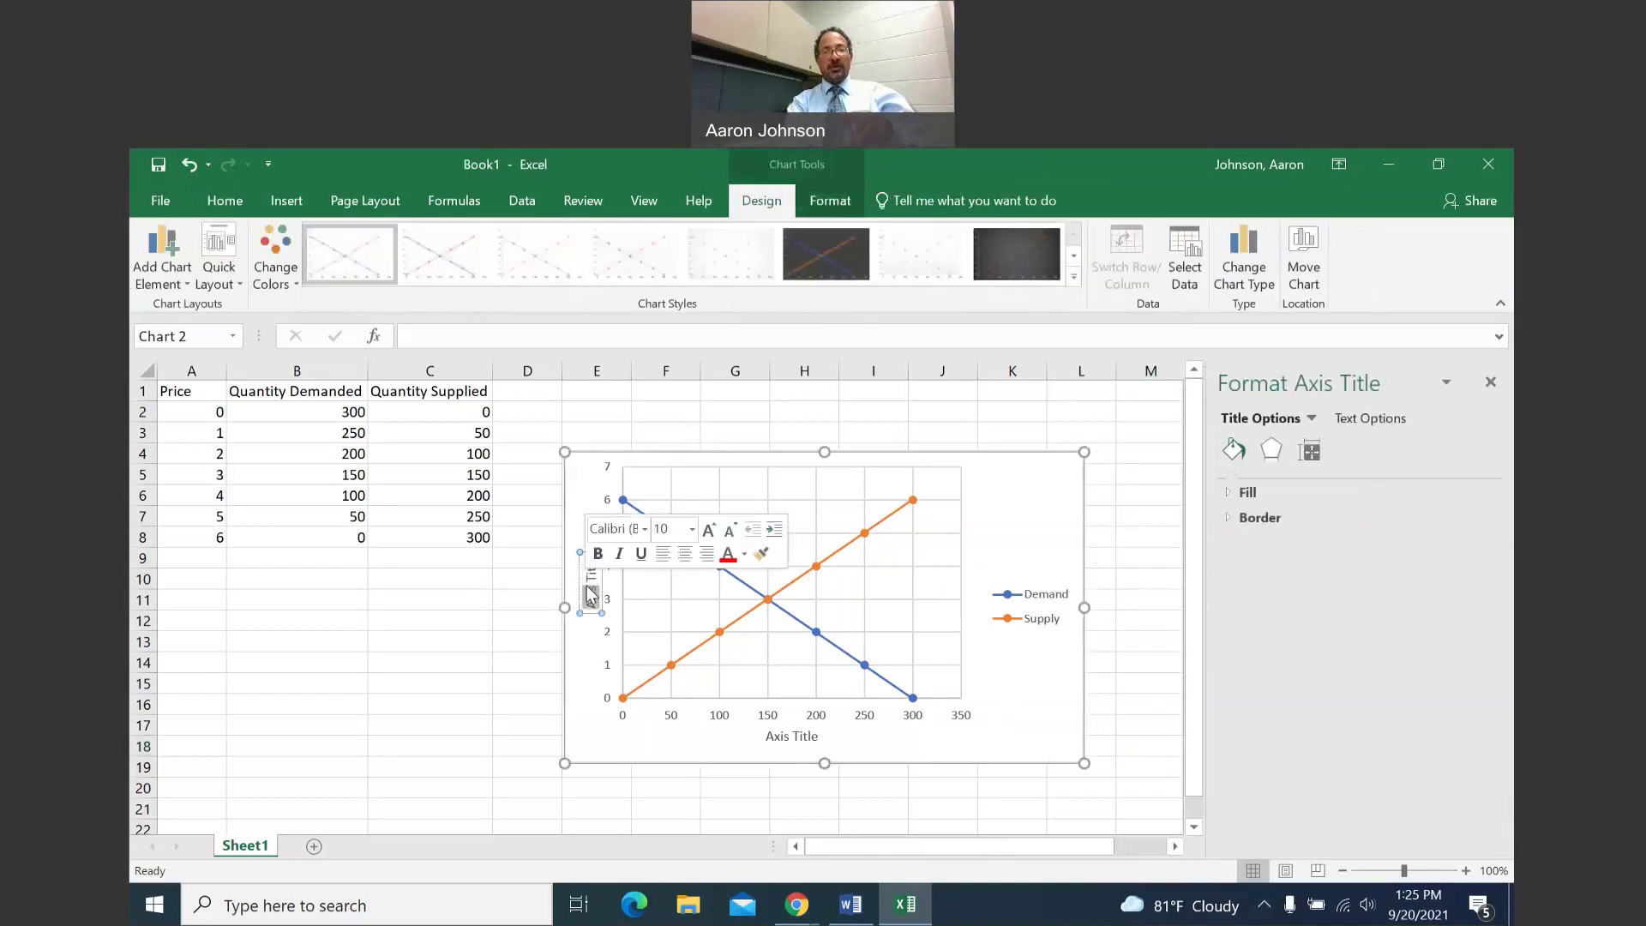
type("Price")
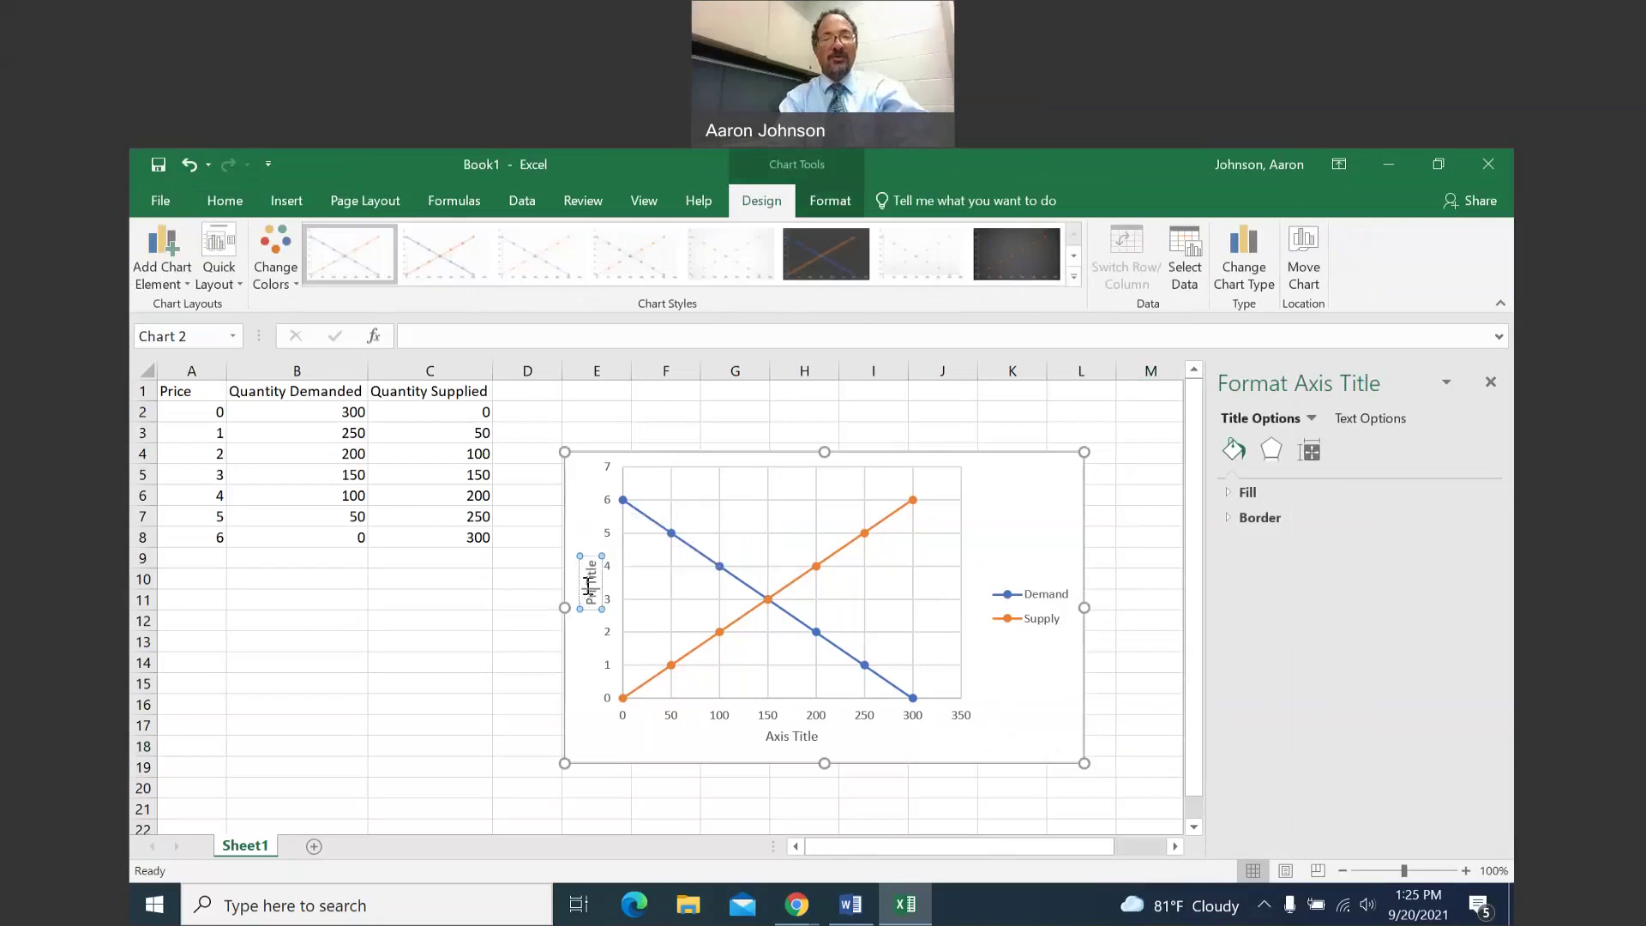
triple_click(589, 587)
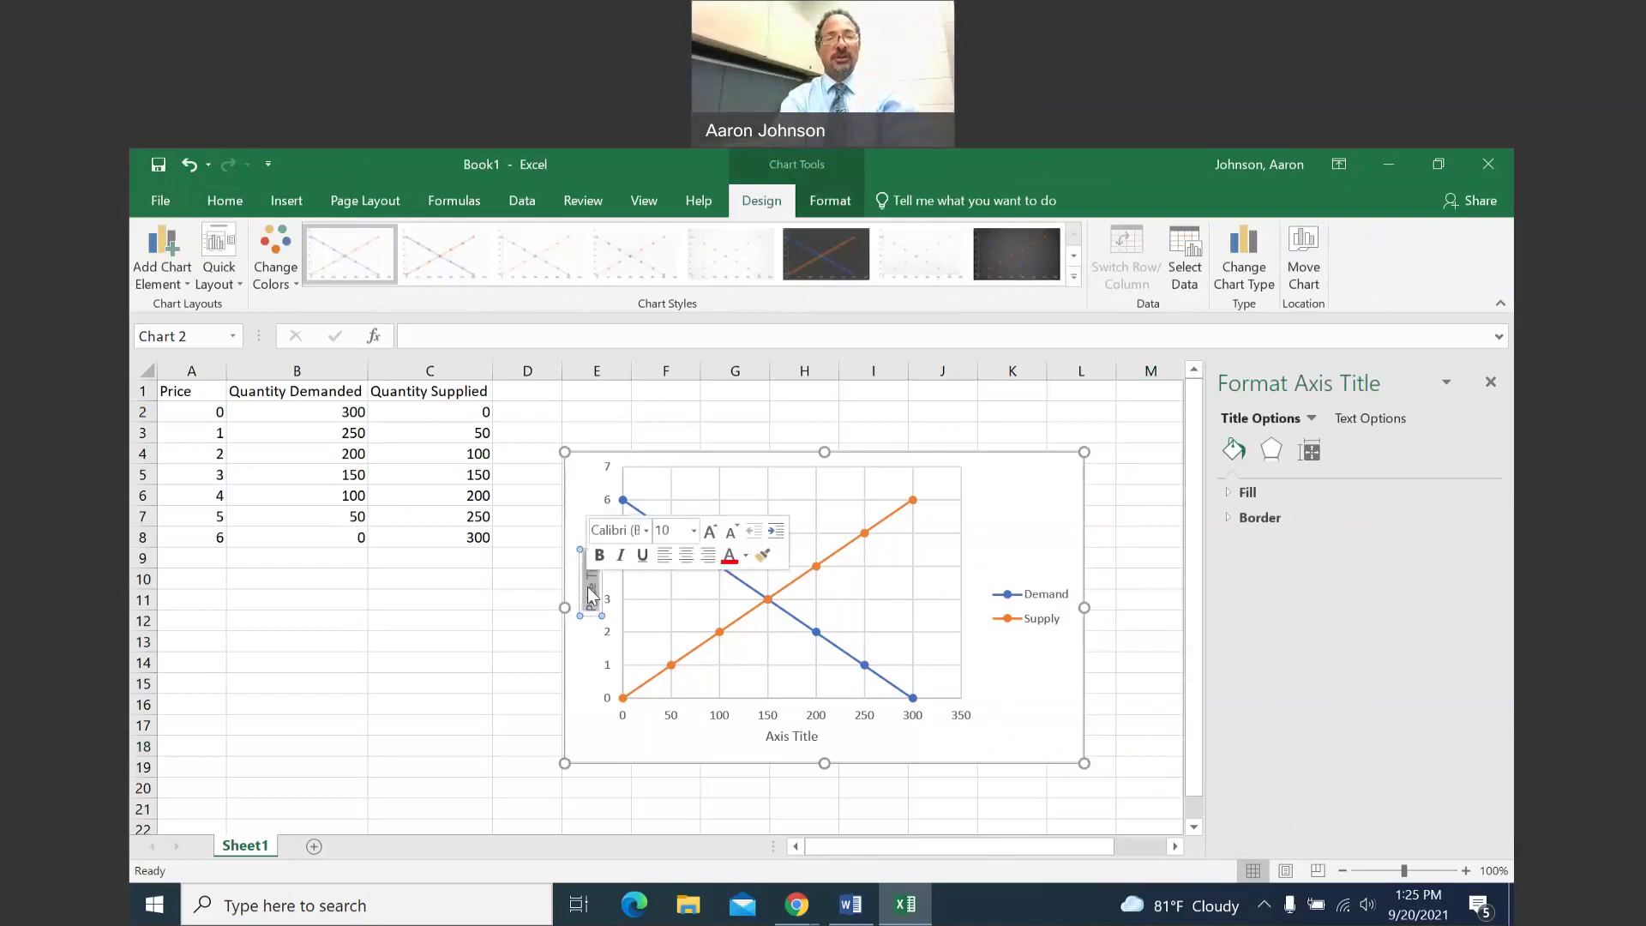
key("BackSpace")
type("Price")
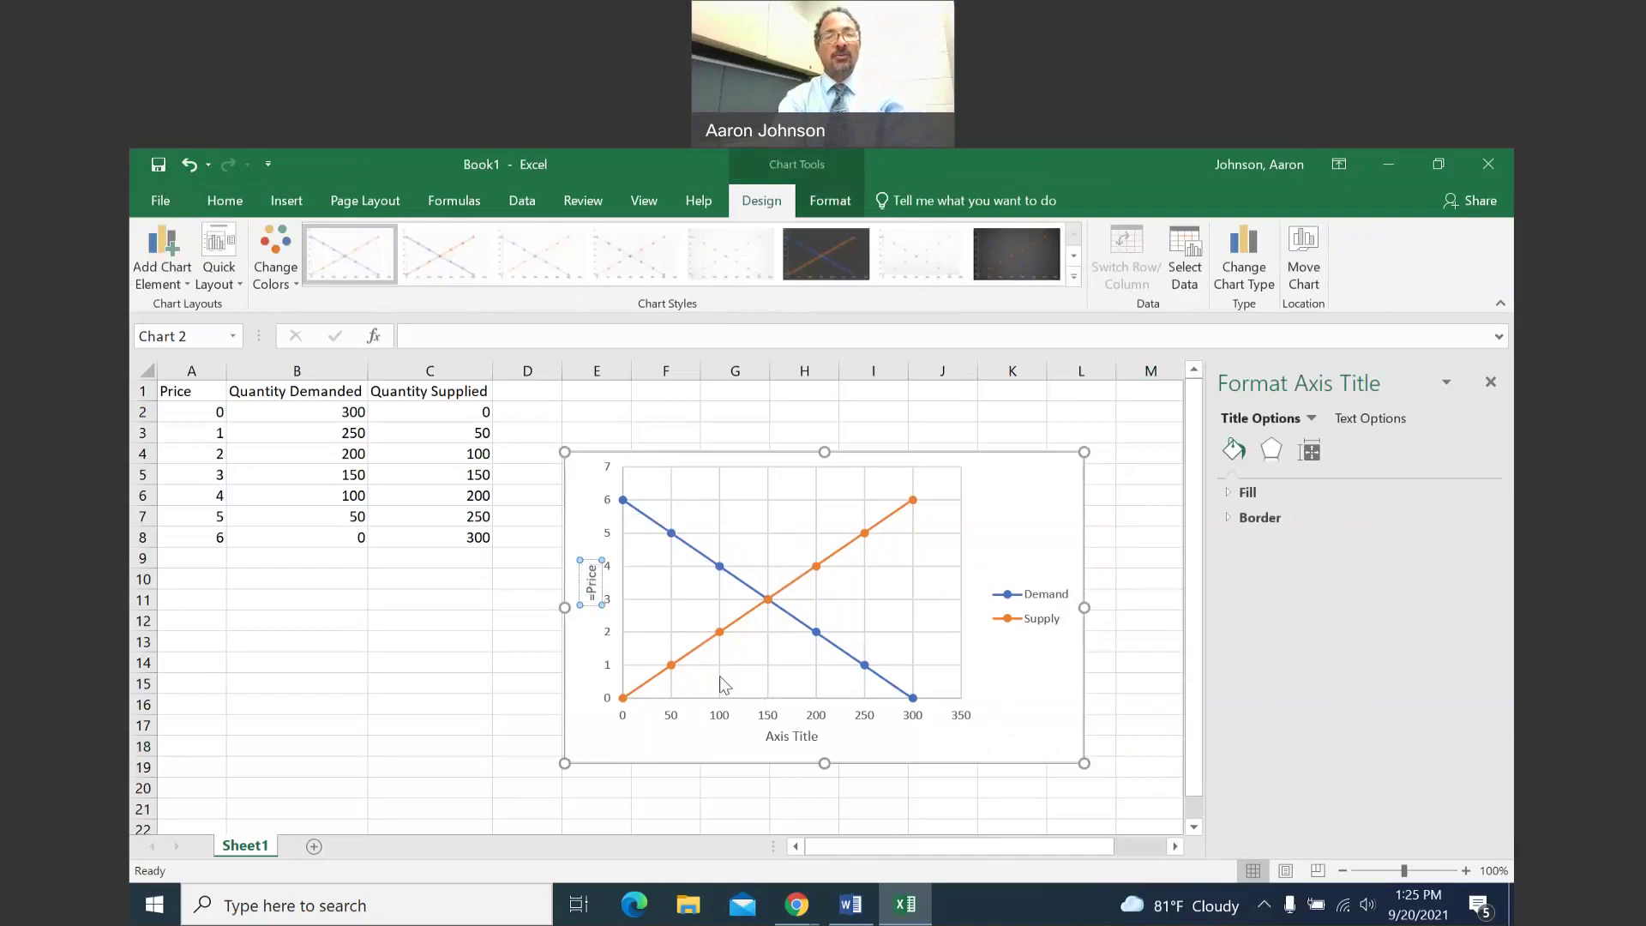
key("BackSpace")
key("BackSpace")
type("c")
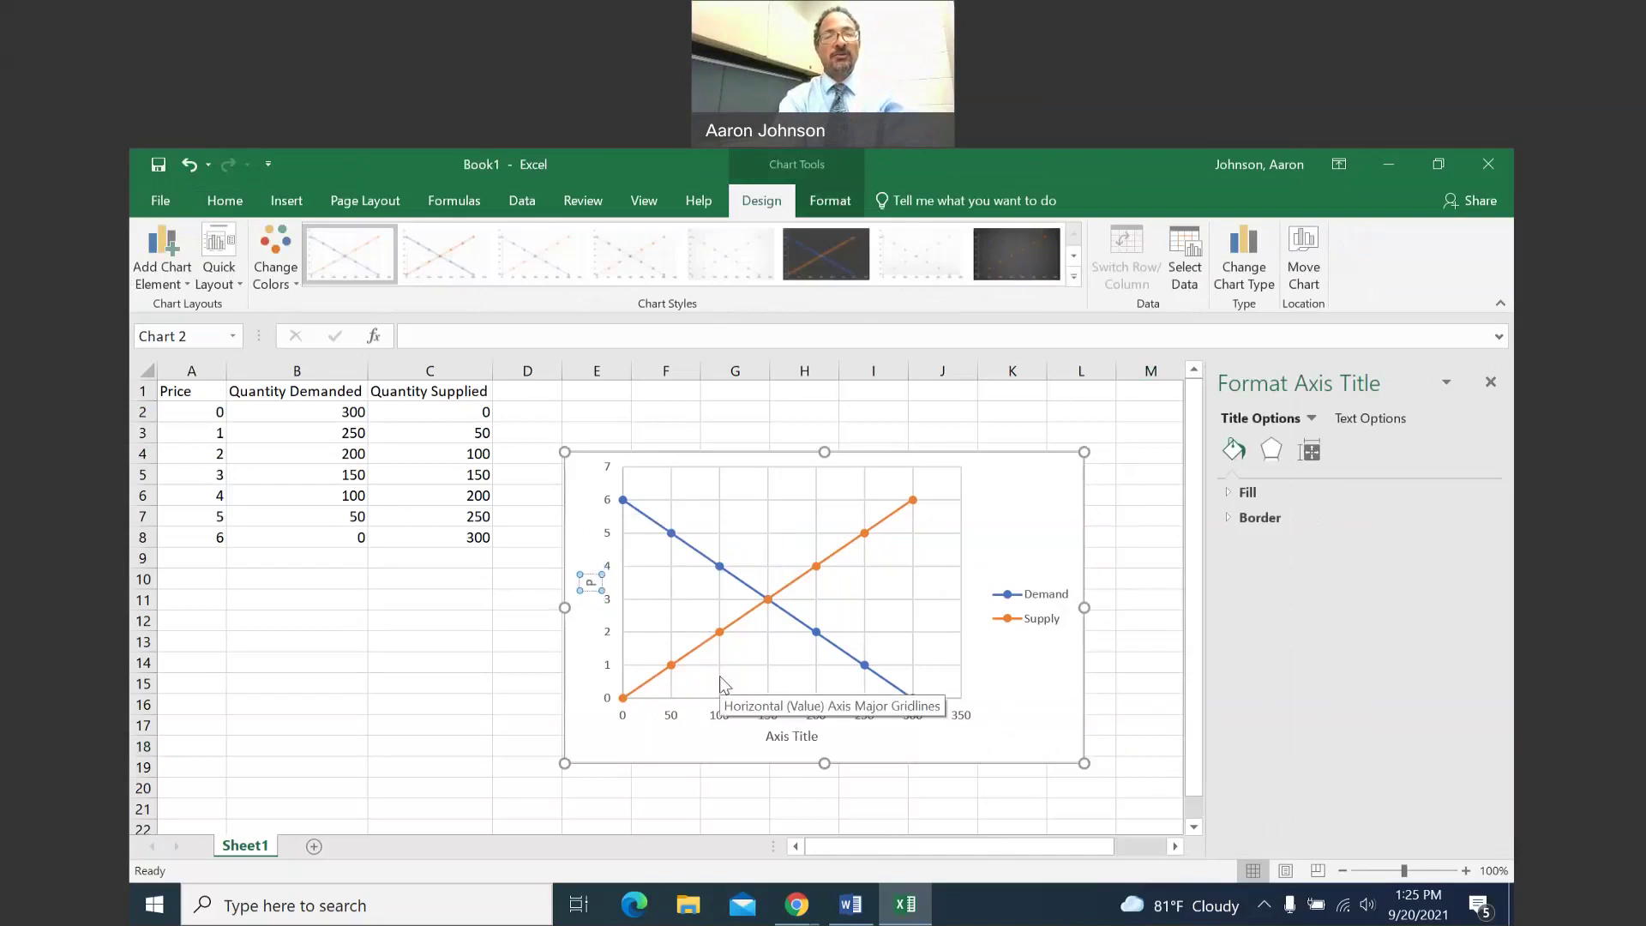
type("e")
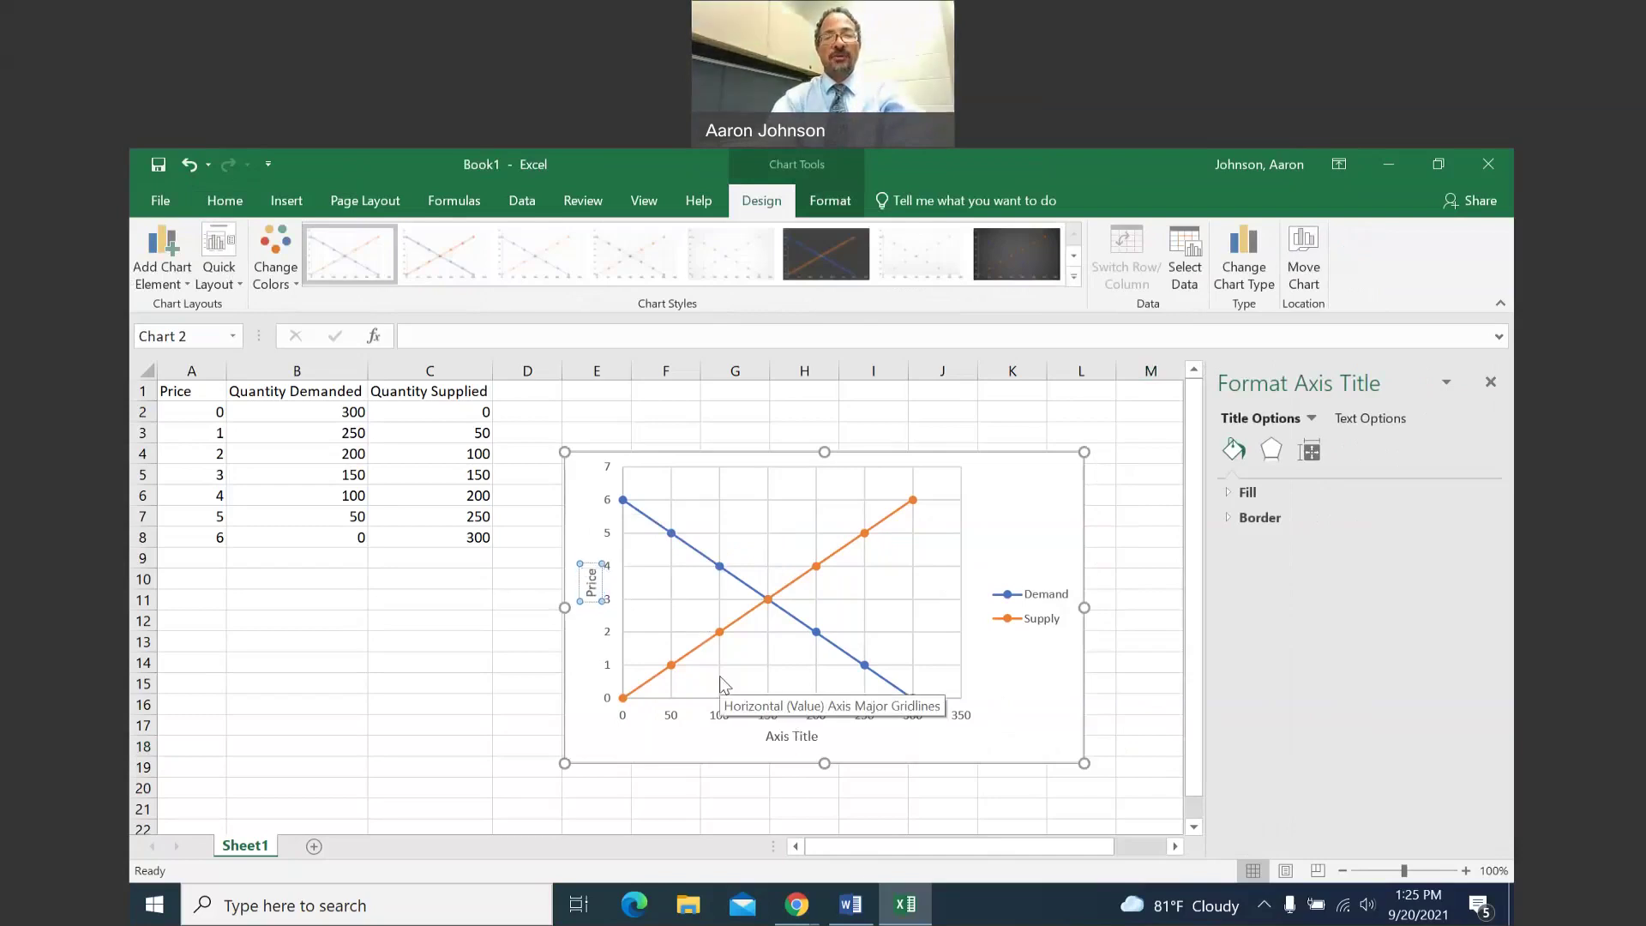
Rename the horizontal axis title to 'Quantity'.
left_click(807, 734)
double_click(806, 735)
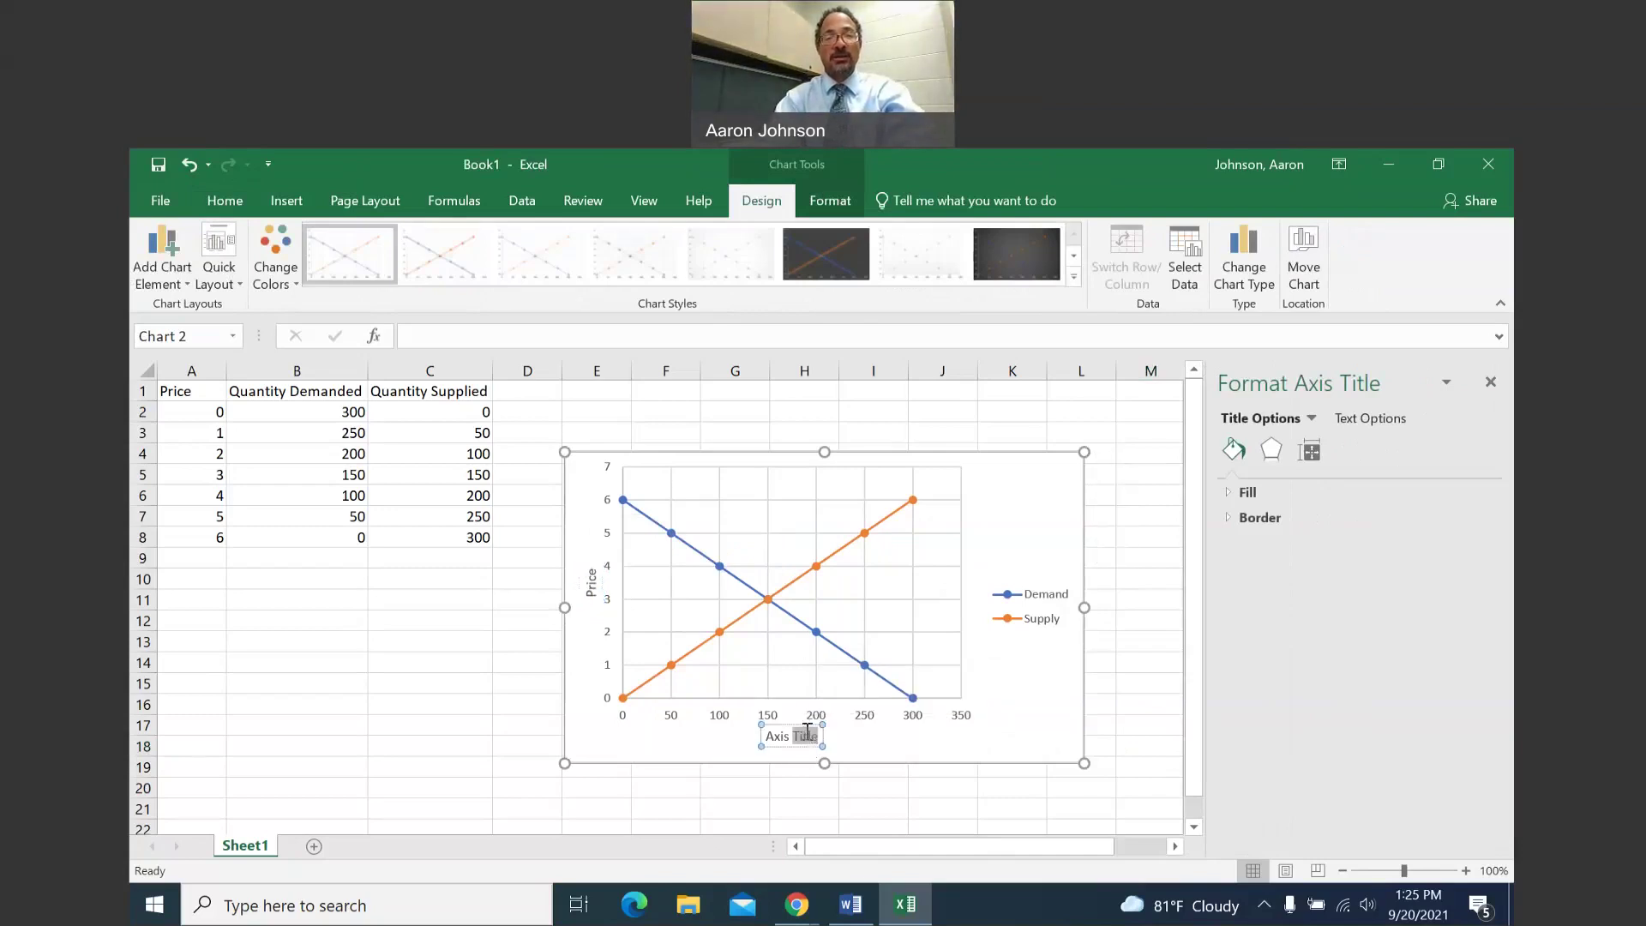
triple_click(807, 735)
type("QUan")
key("BackSpace")
key("BackSpace")
key("BackSpace")
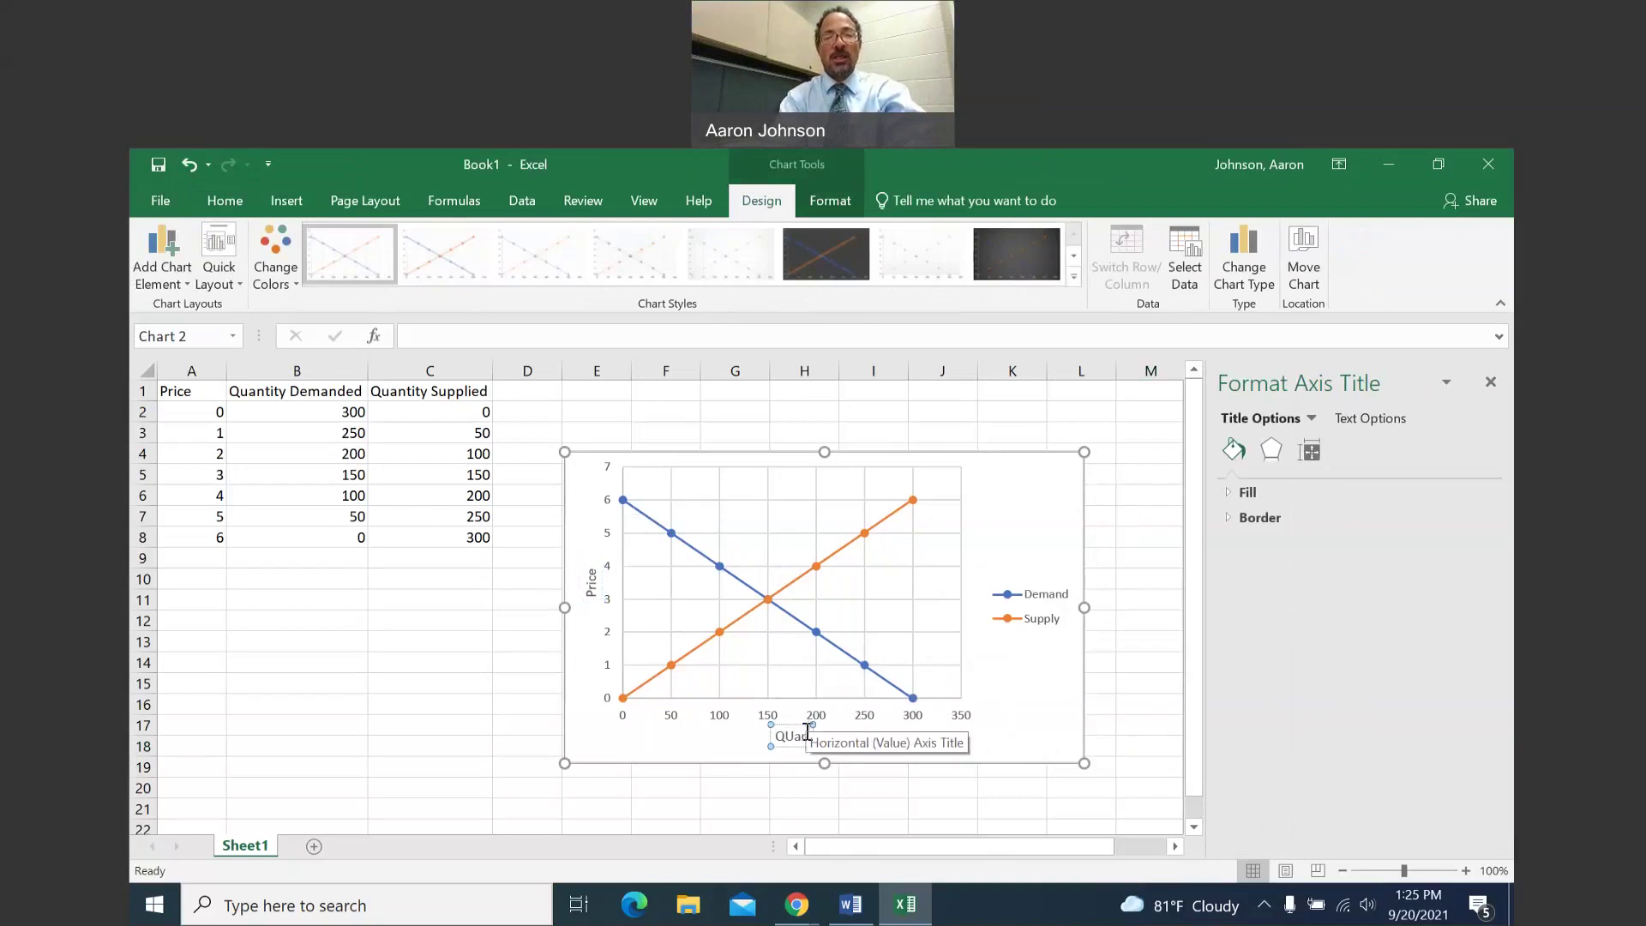
type("uantity")
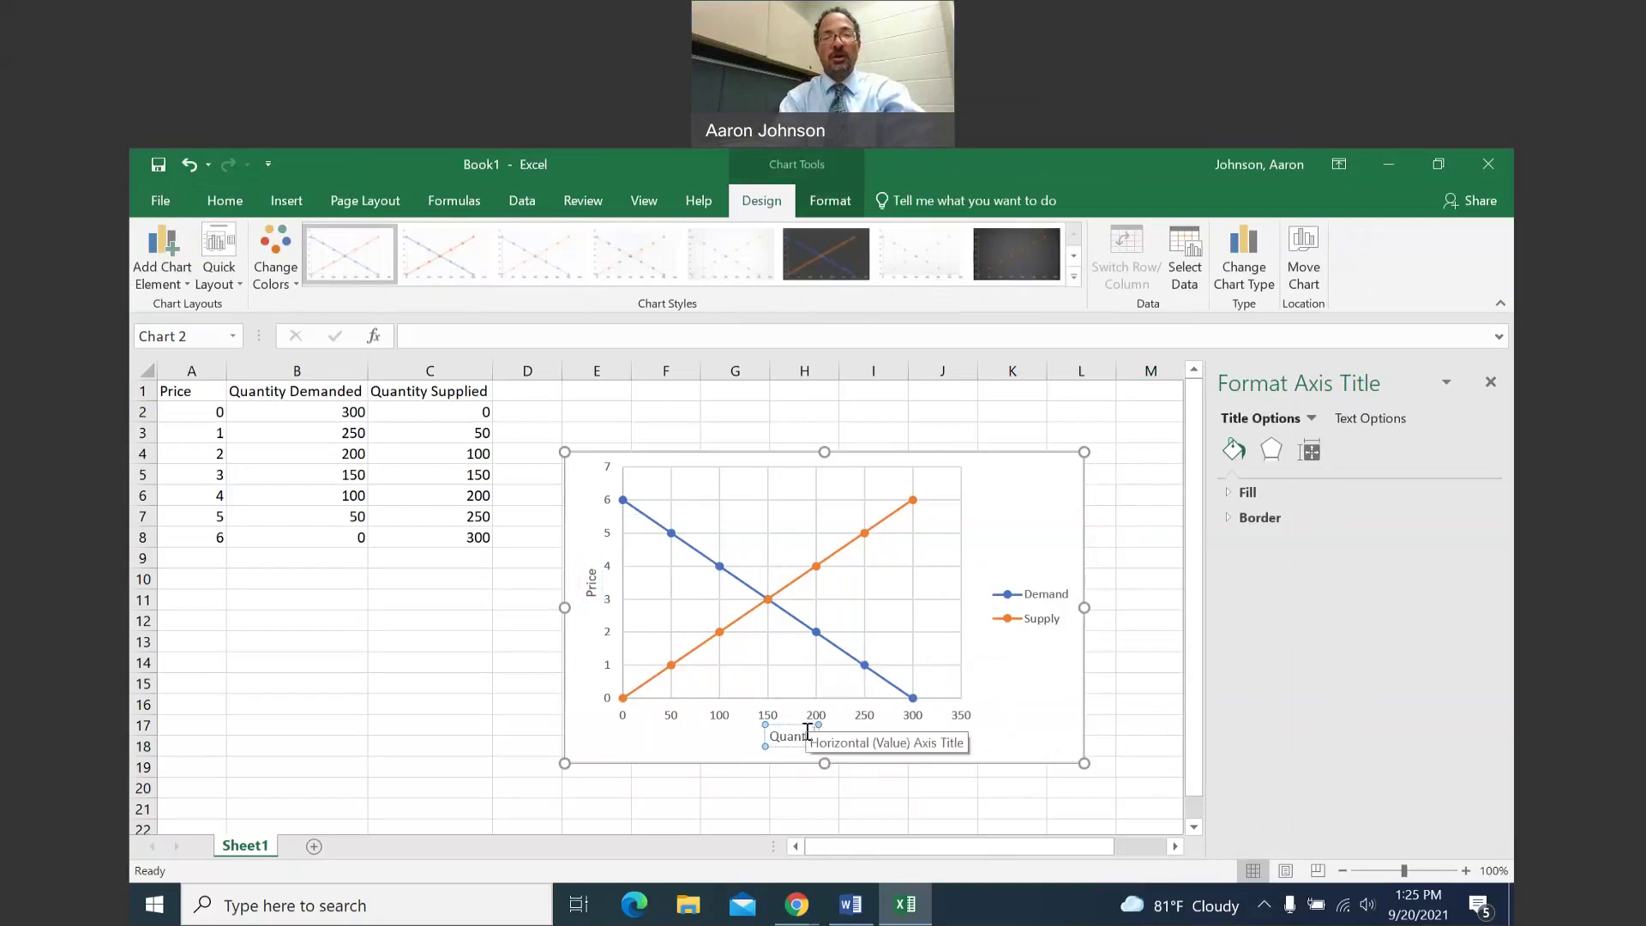
left_click(995, 686)
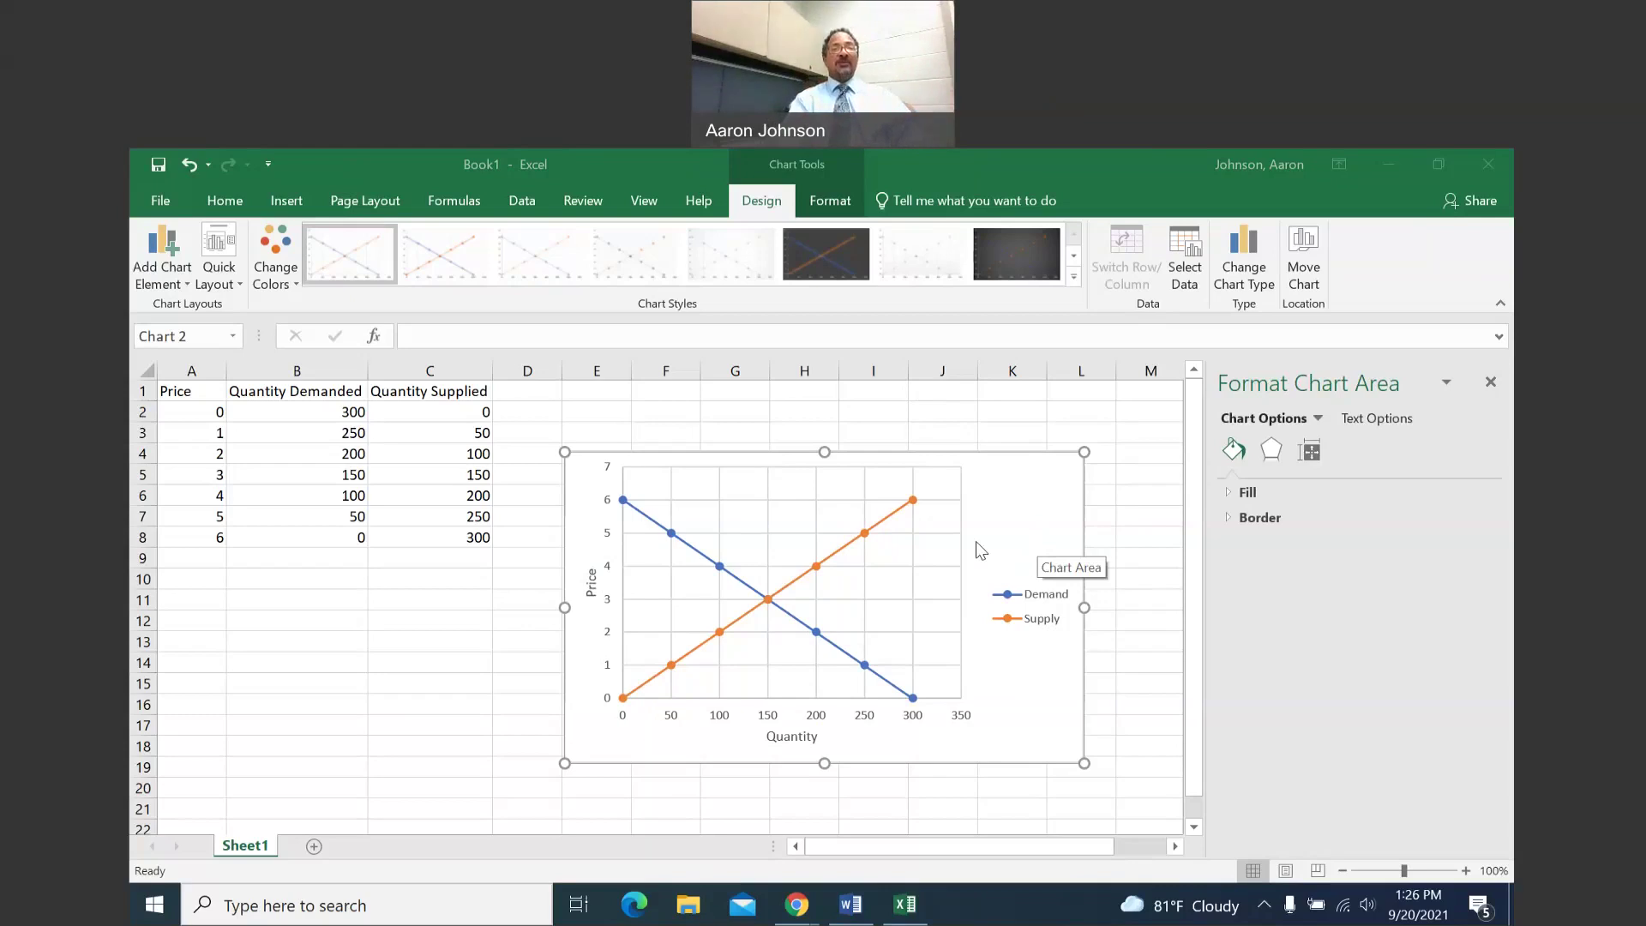
Enter the heading 'Quantity Demanded 2' in D1 and move the chart right, clear of column D.
key("Escape")
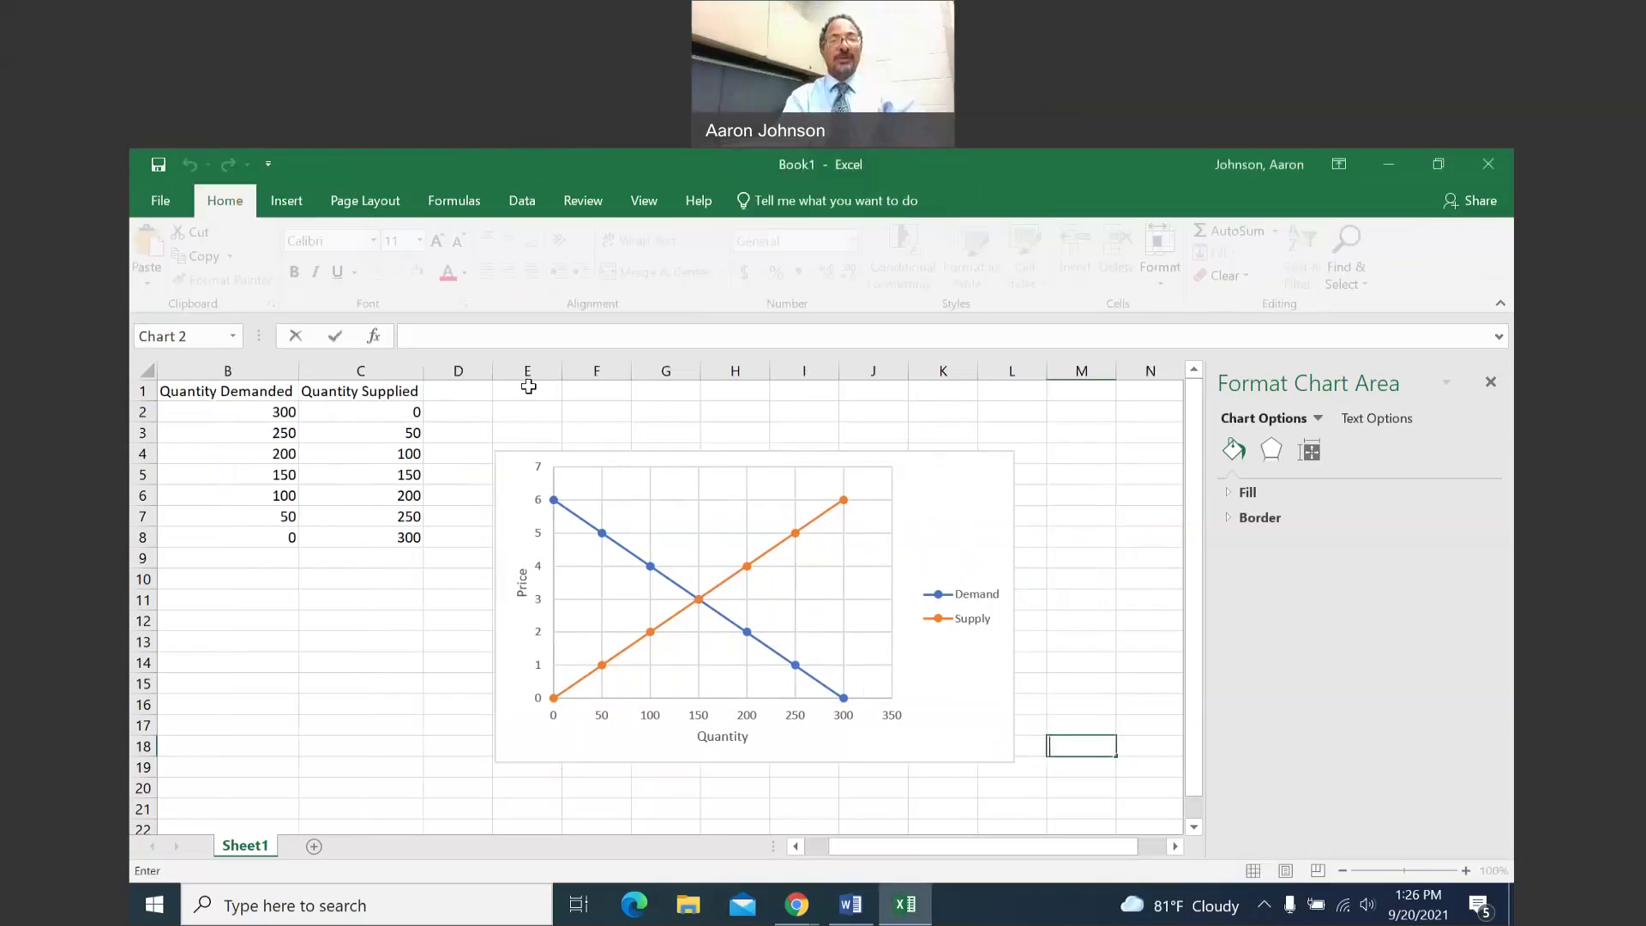
left_click(461, 390)
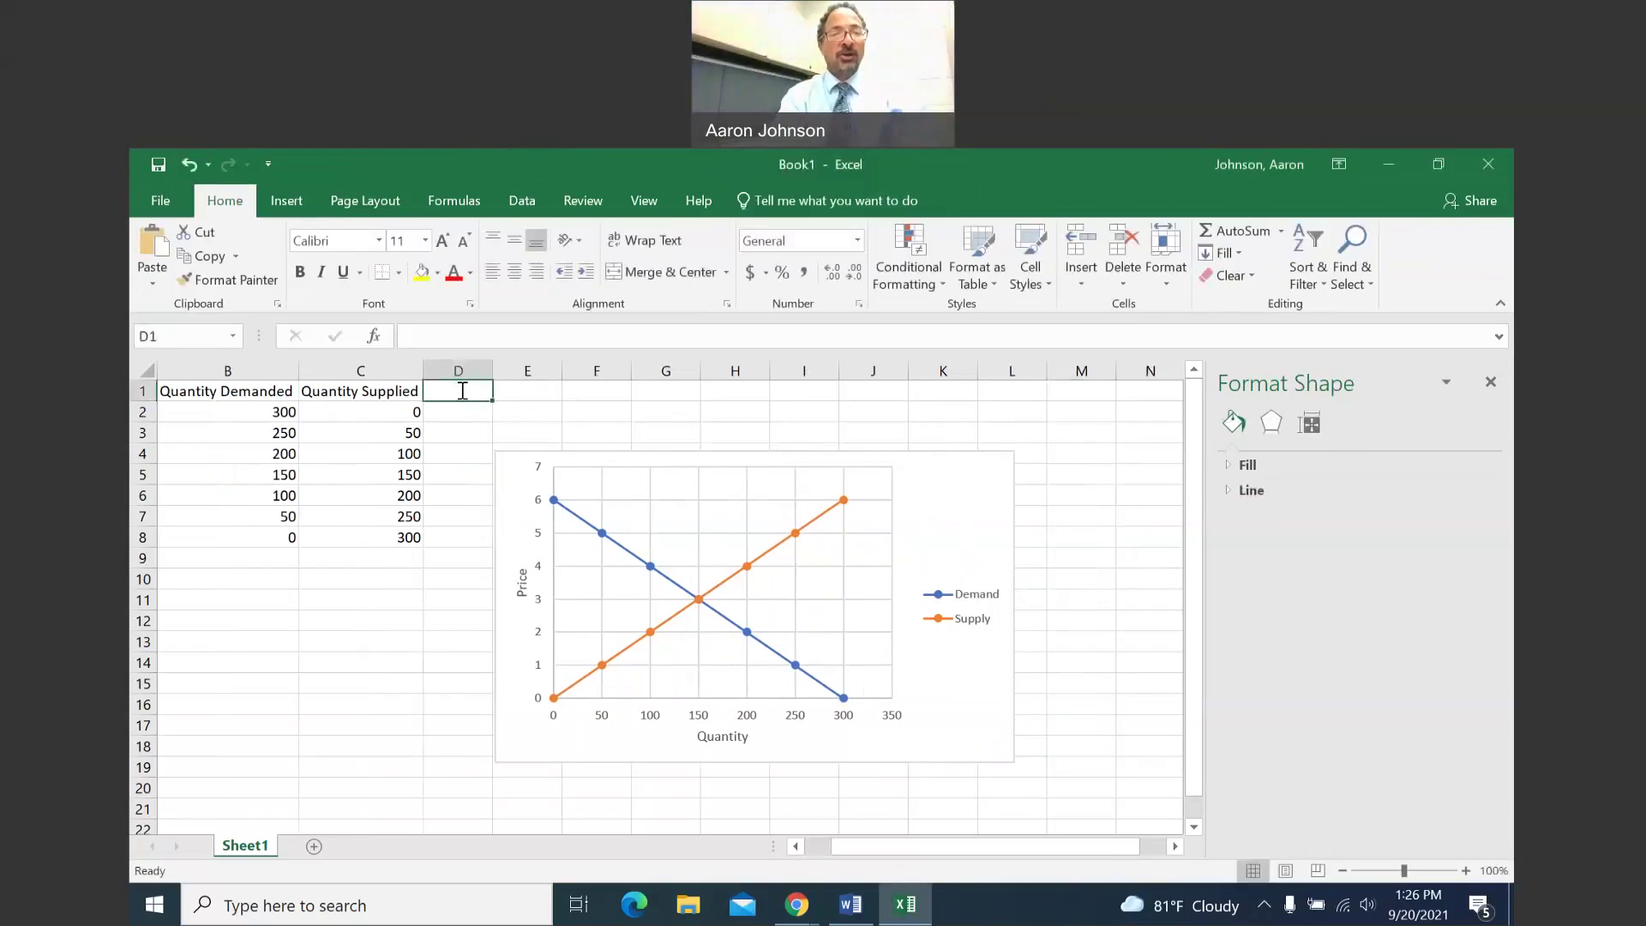
type("Quantity Demanded 2")
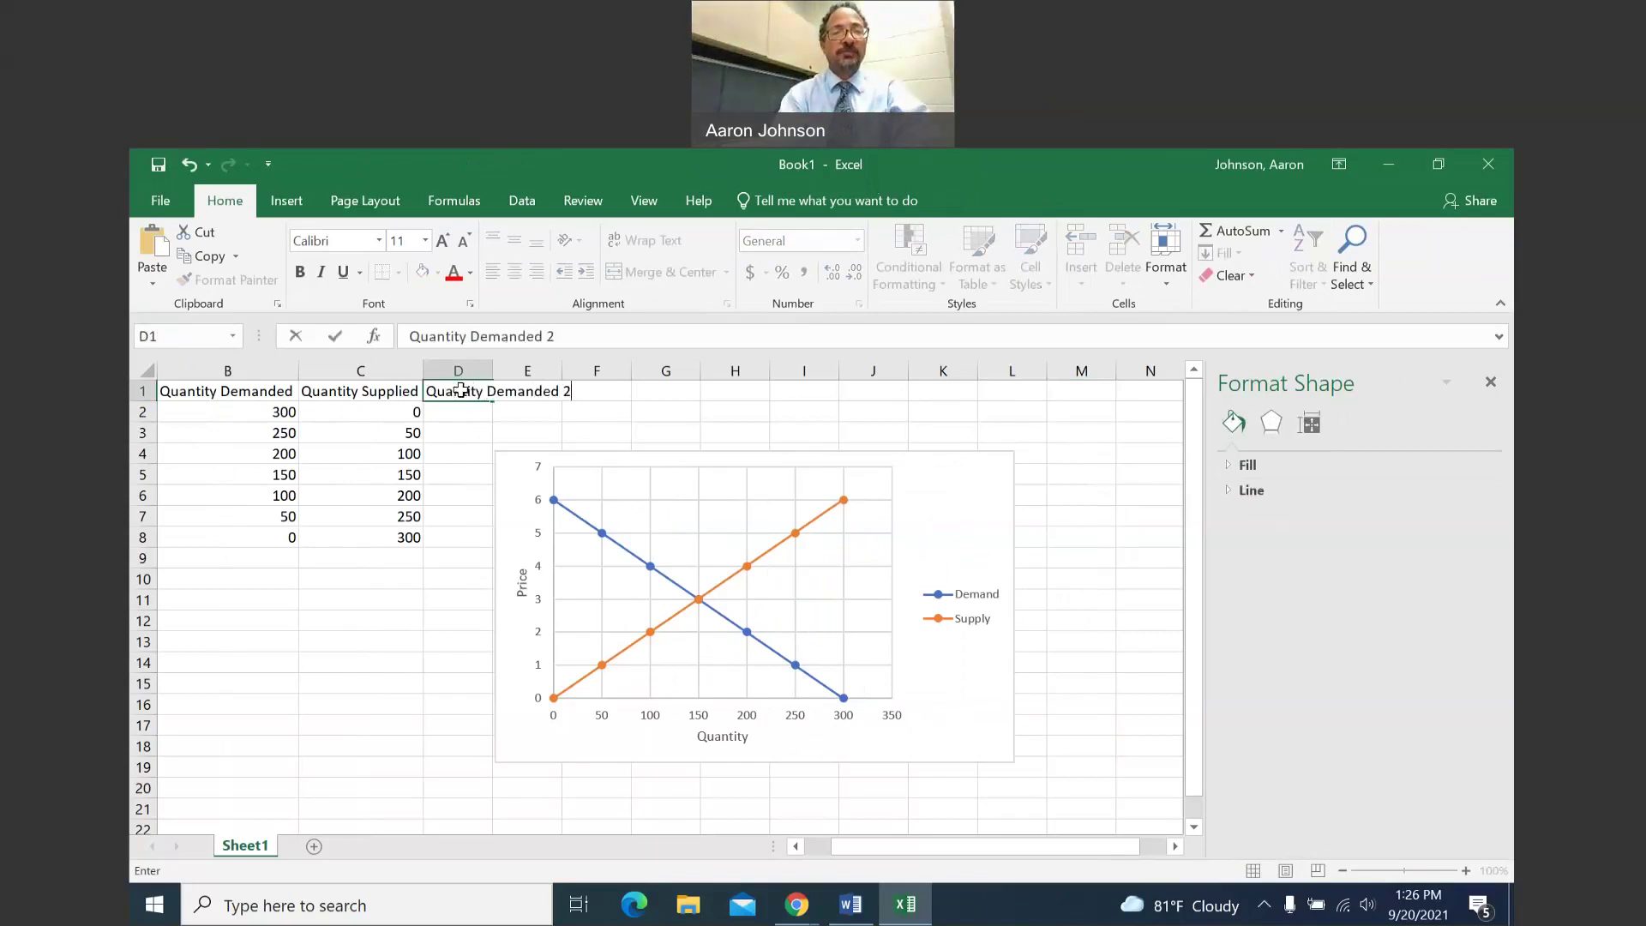
key("Return")
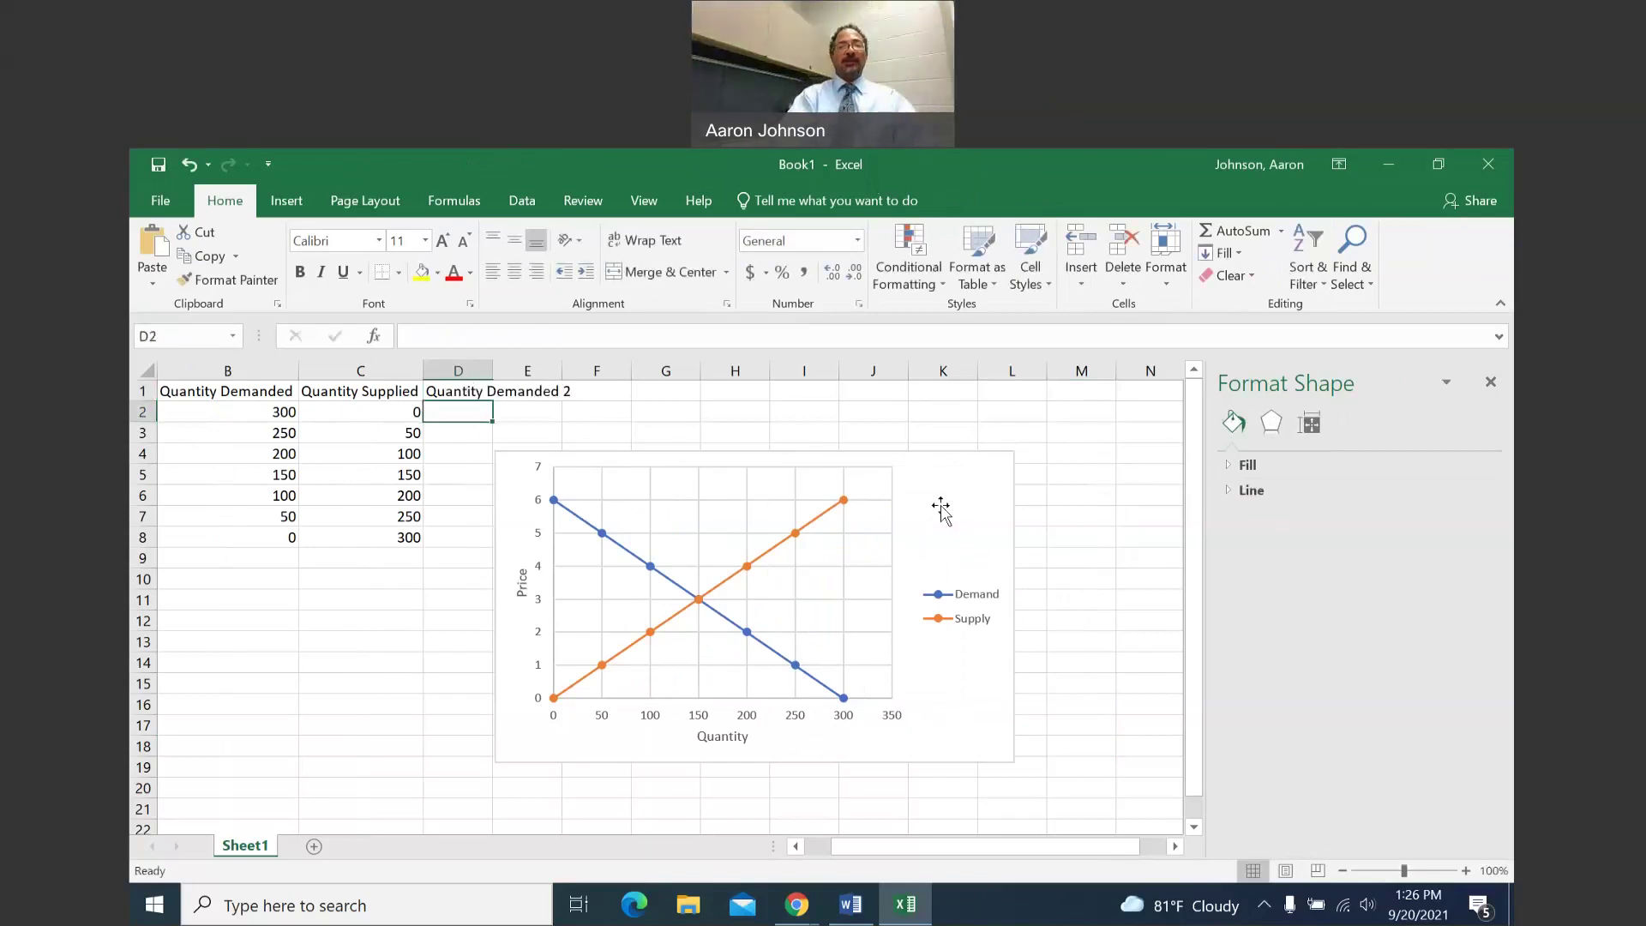
left_click_drag(944, 463, 1054, 452)
left_click(462, 533)
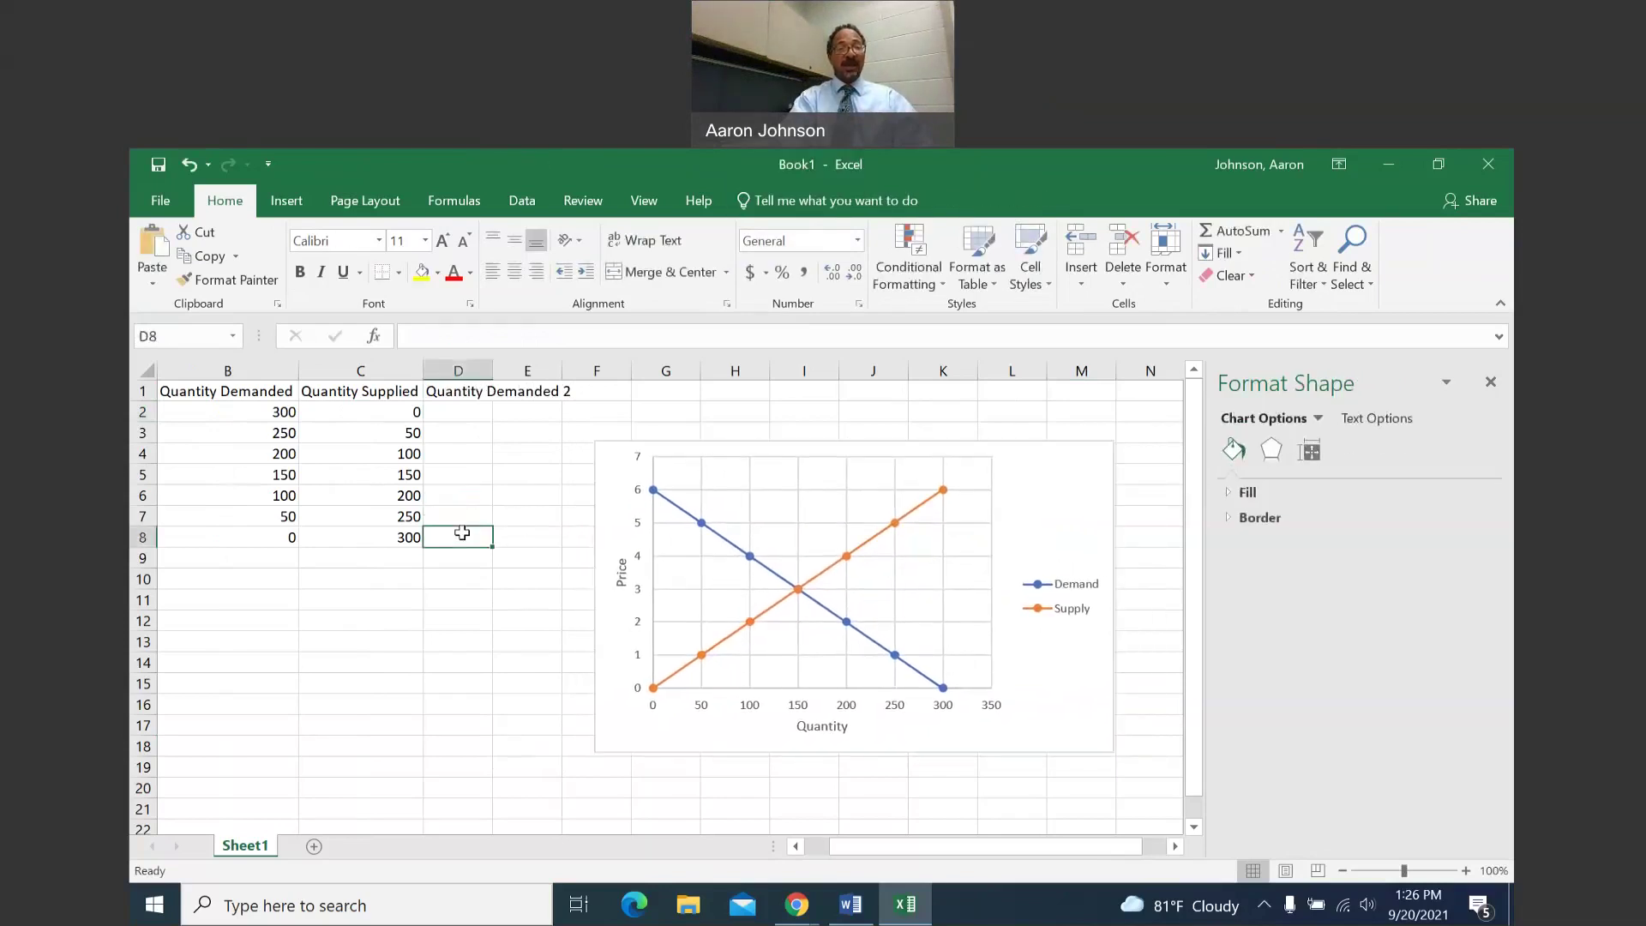
Review the original Quantity Demanded values in column B.
scroll(351, 585, "right", 3)
scroll(352, 585, "left", 4)
scroll(352, 584, "left", 1)
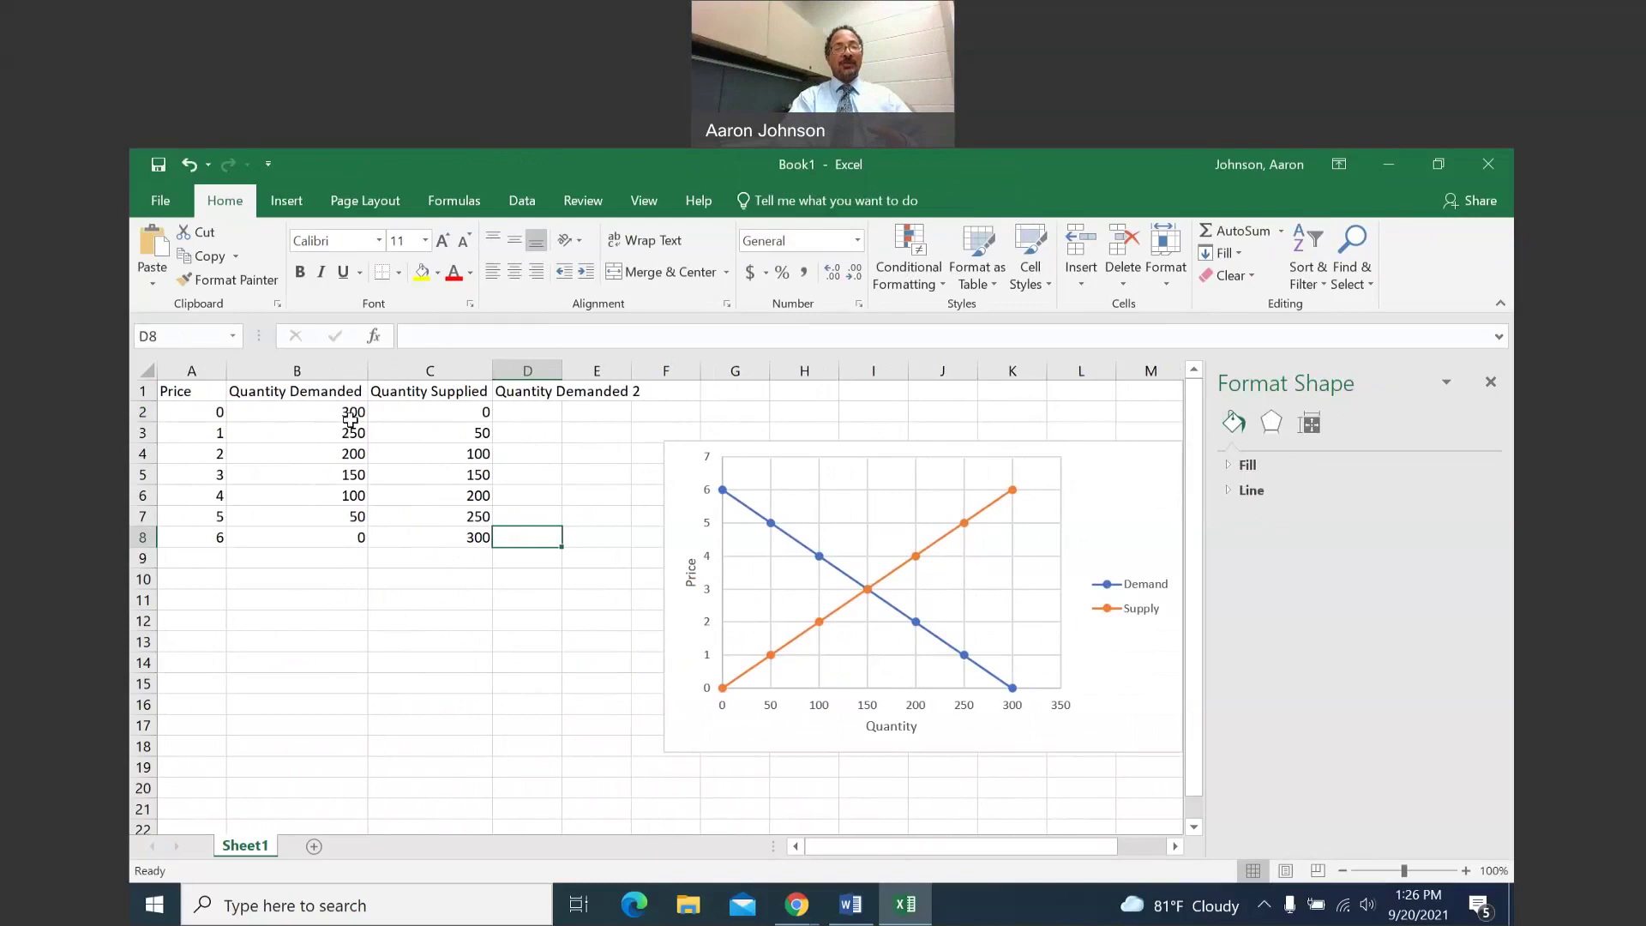
left_click(343, 409)
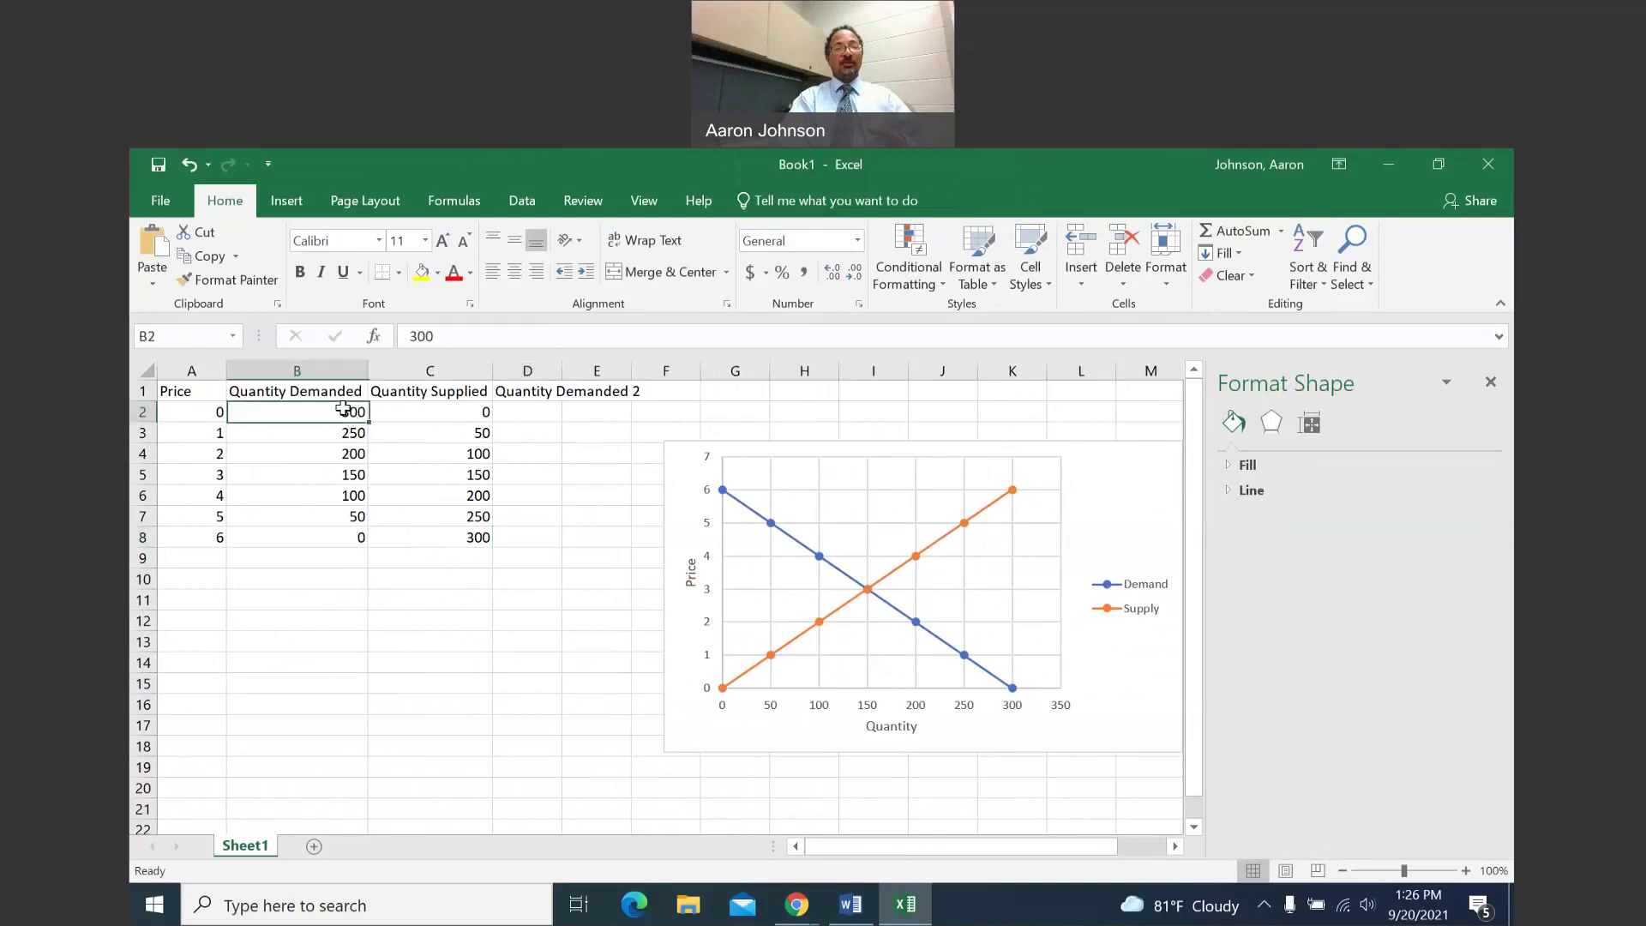
left_click(335, 439)
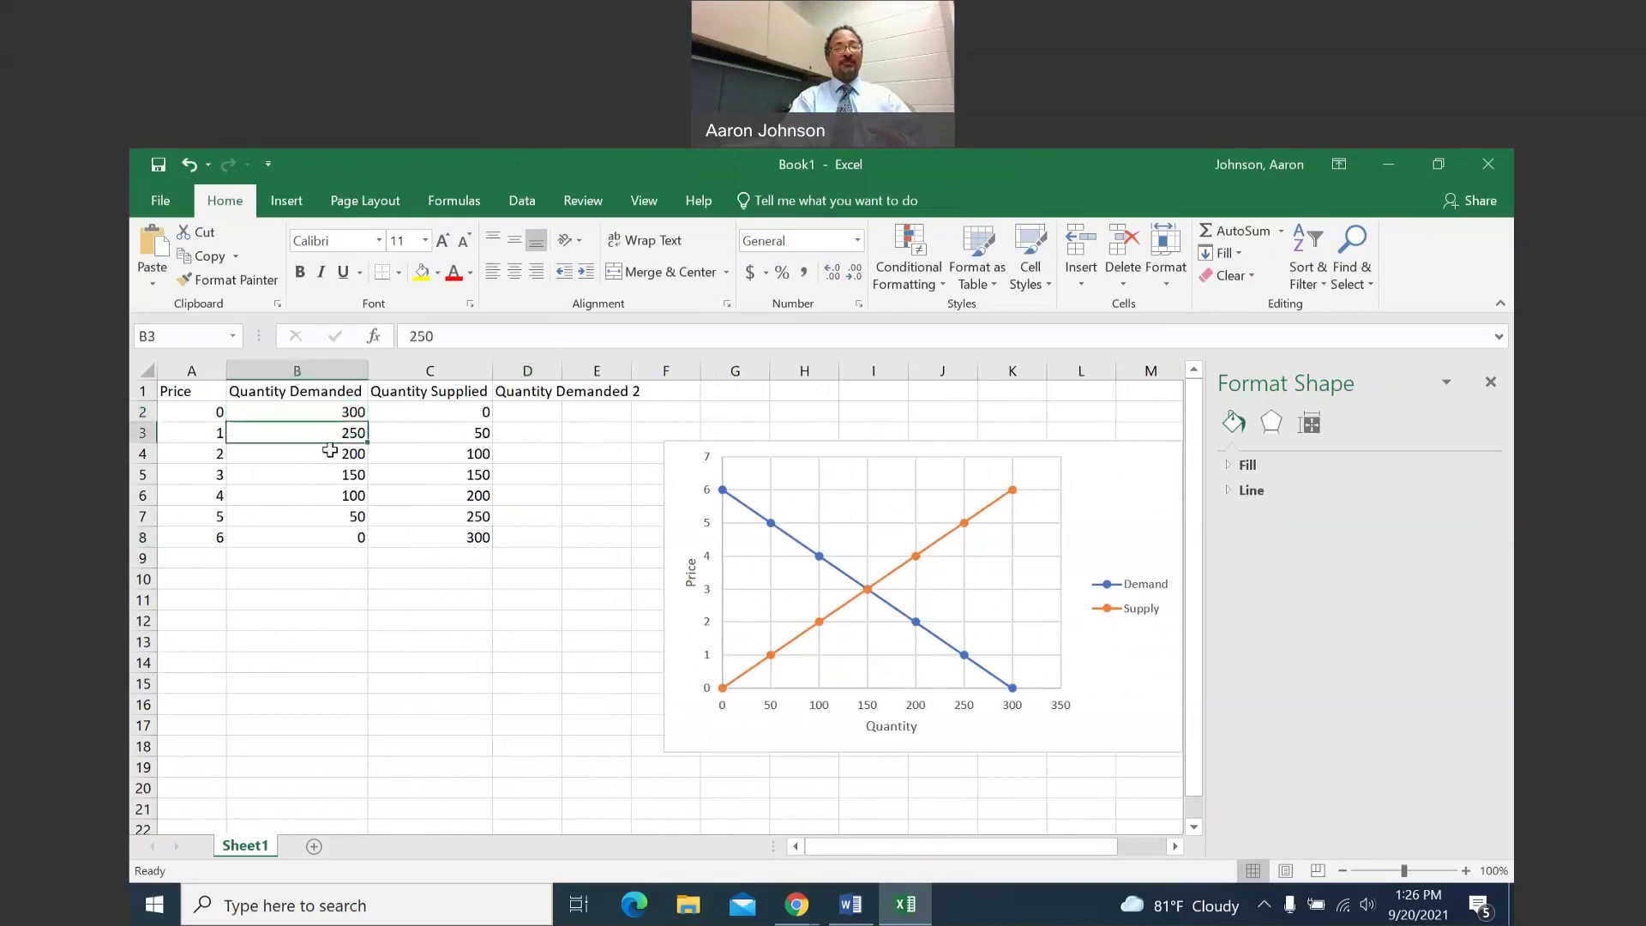
left_click(330, 452)
left_click(329, 475)
left_click(327, 495)
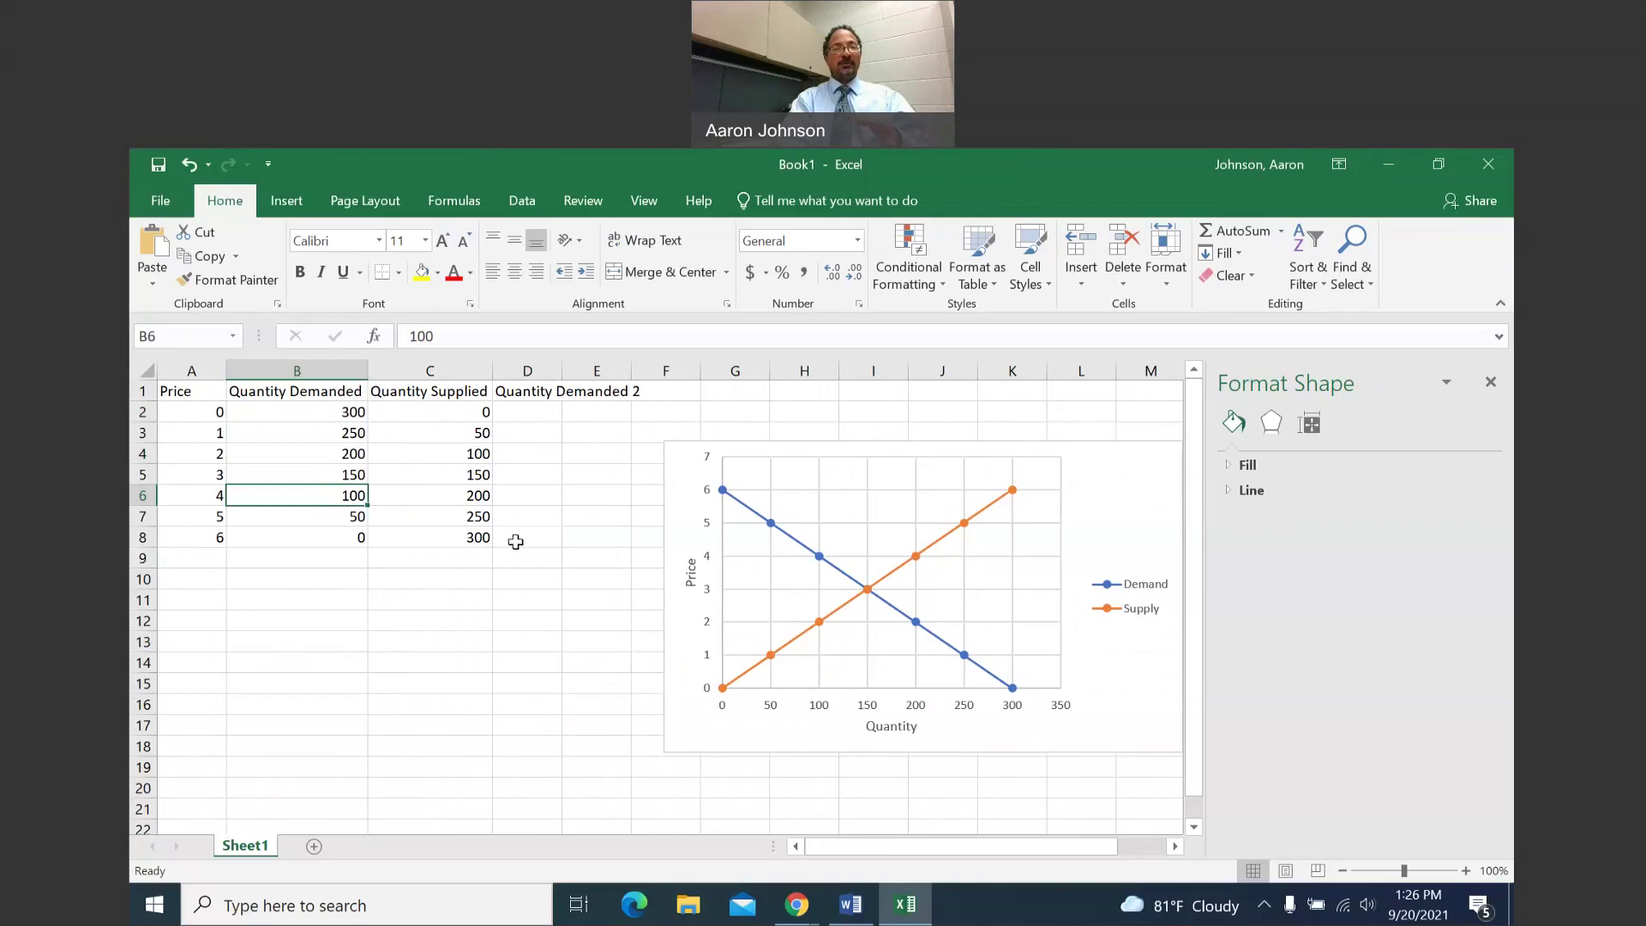
Enter 200 in D6 and 250 in D5 of the Quantity Demanded 2 column.
left_click(527, 504)
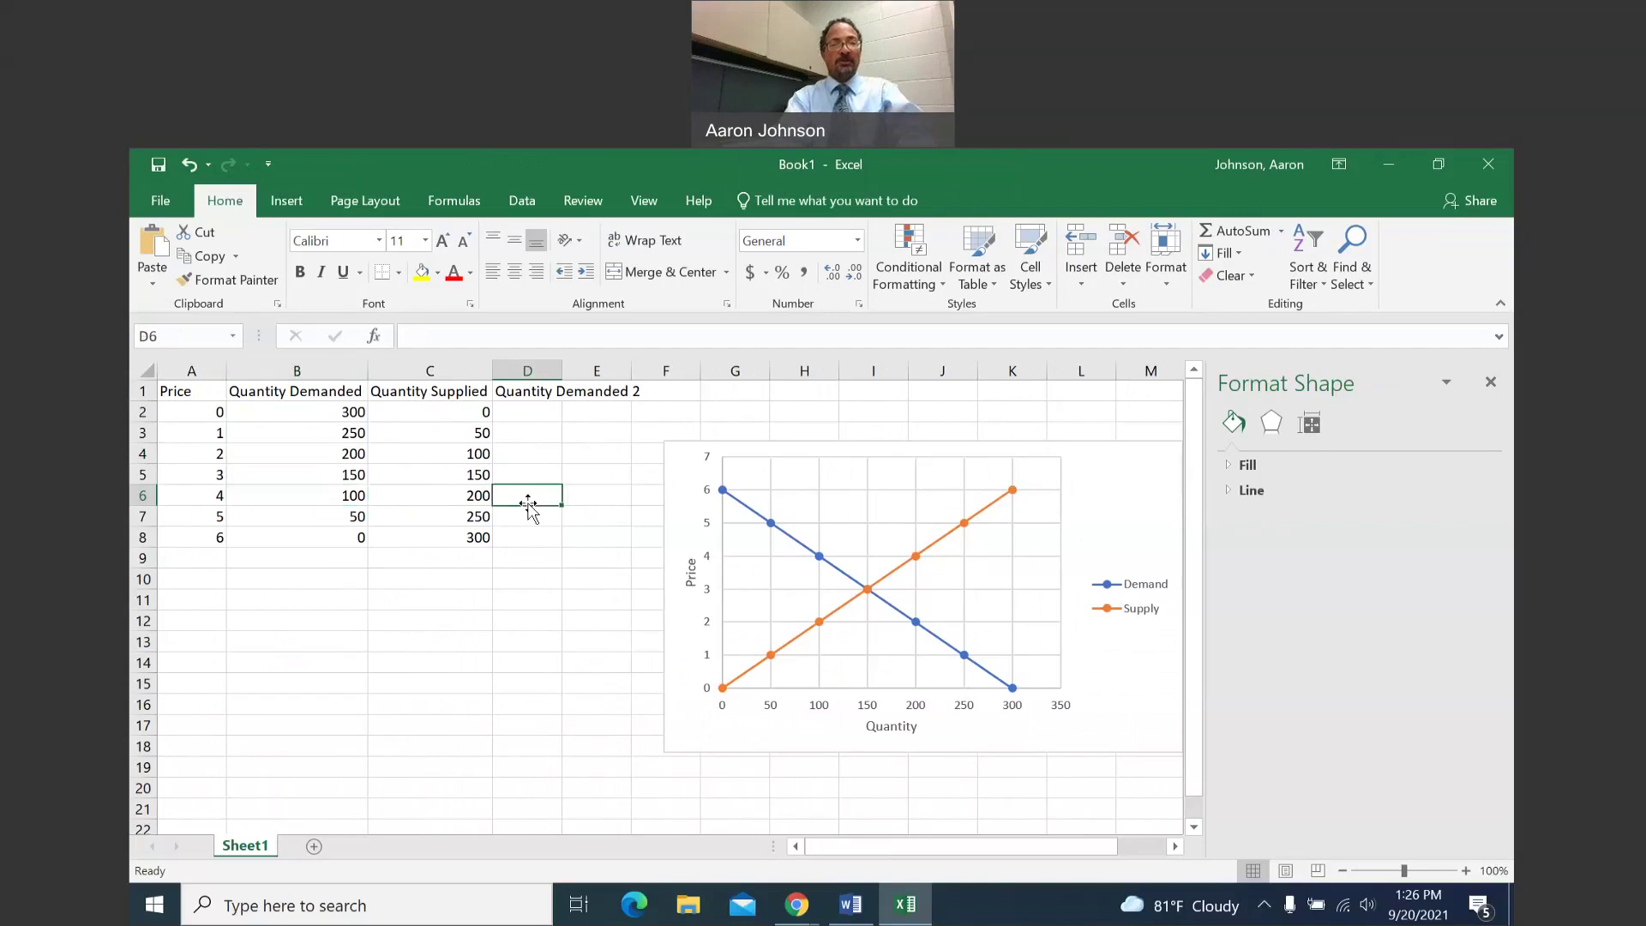
type("200")
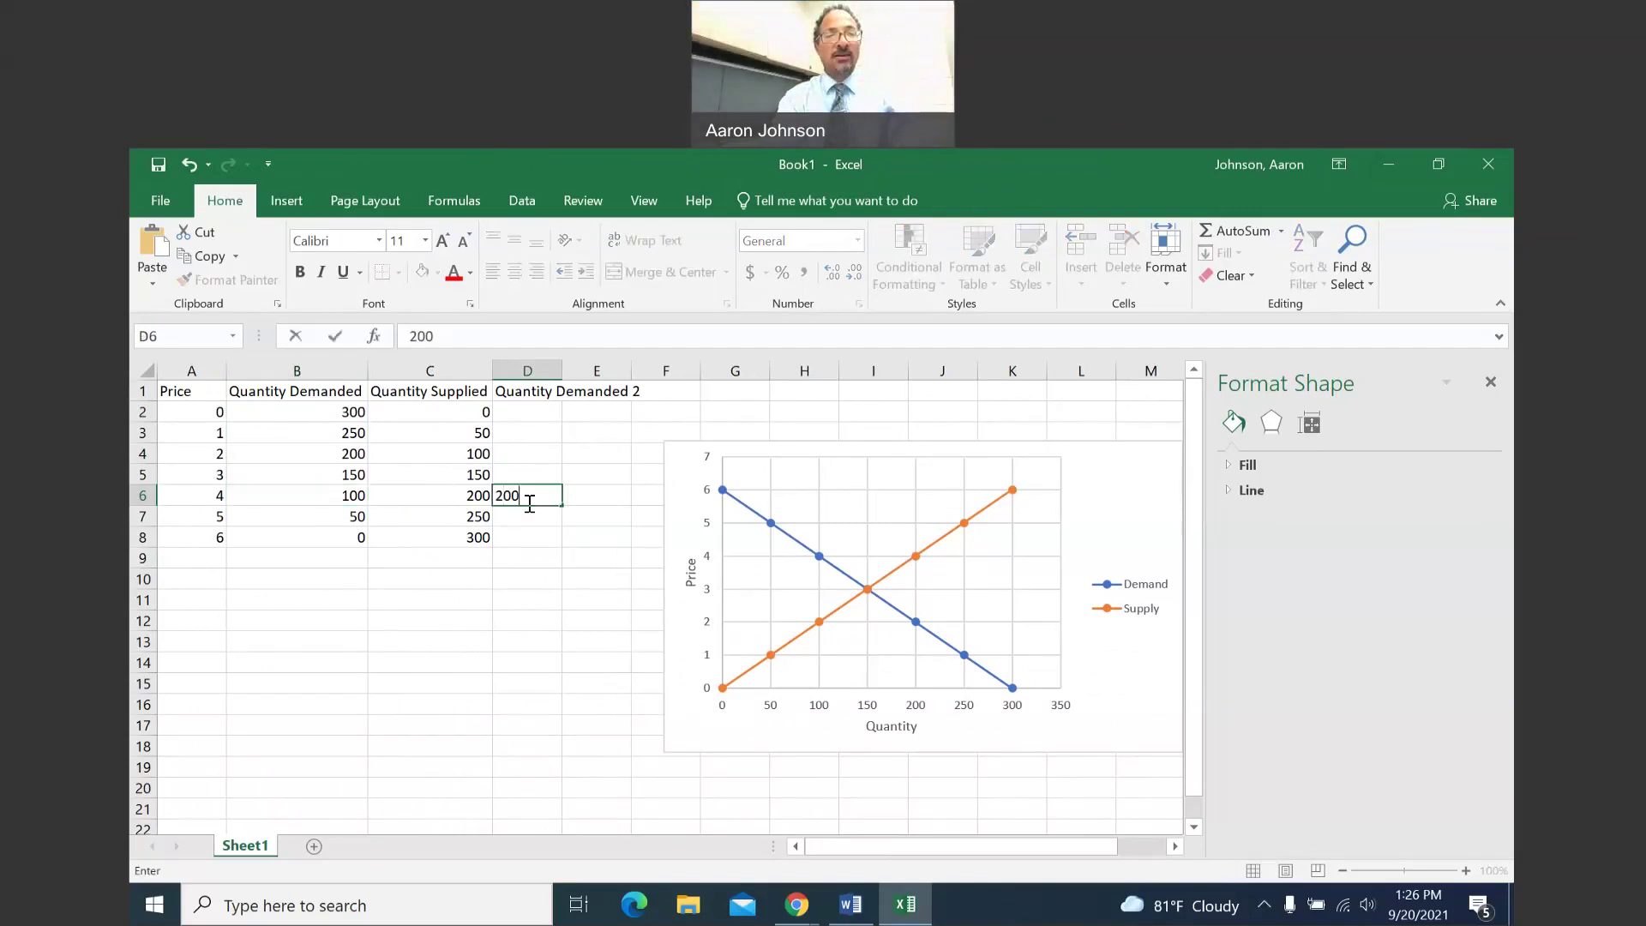
left_click(337, 490)
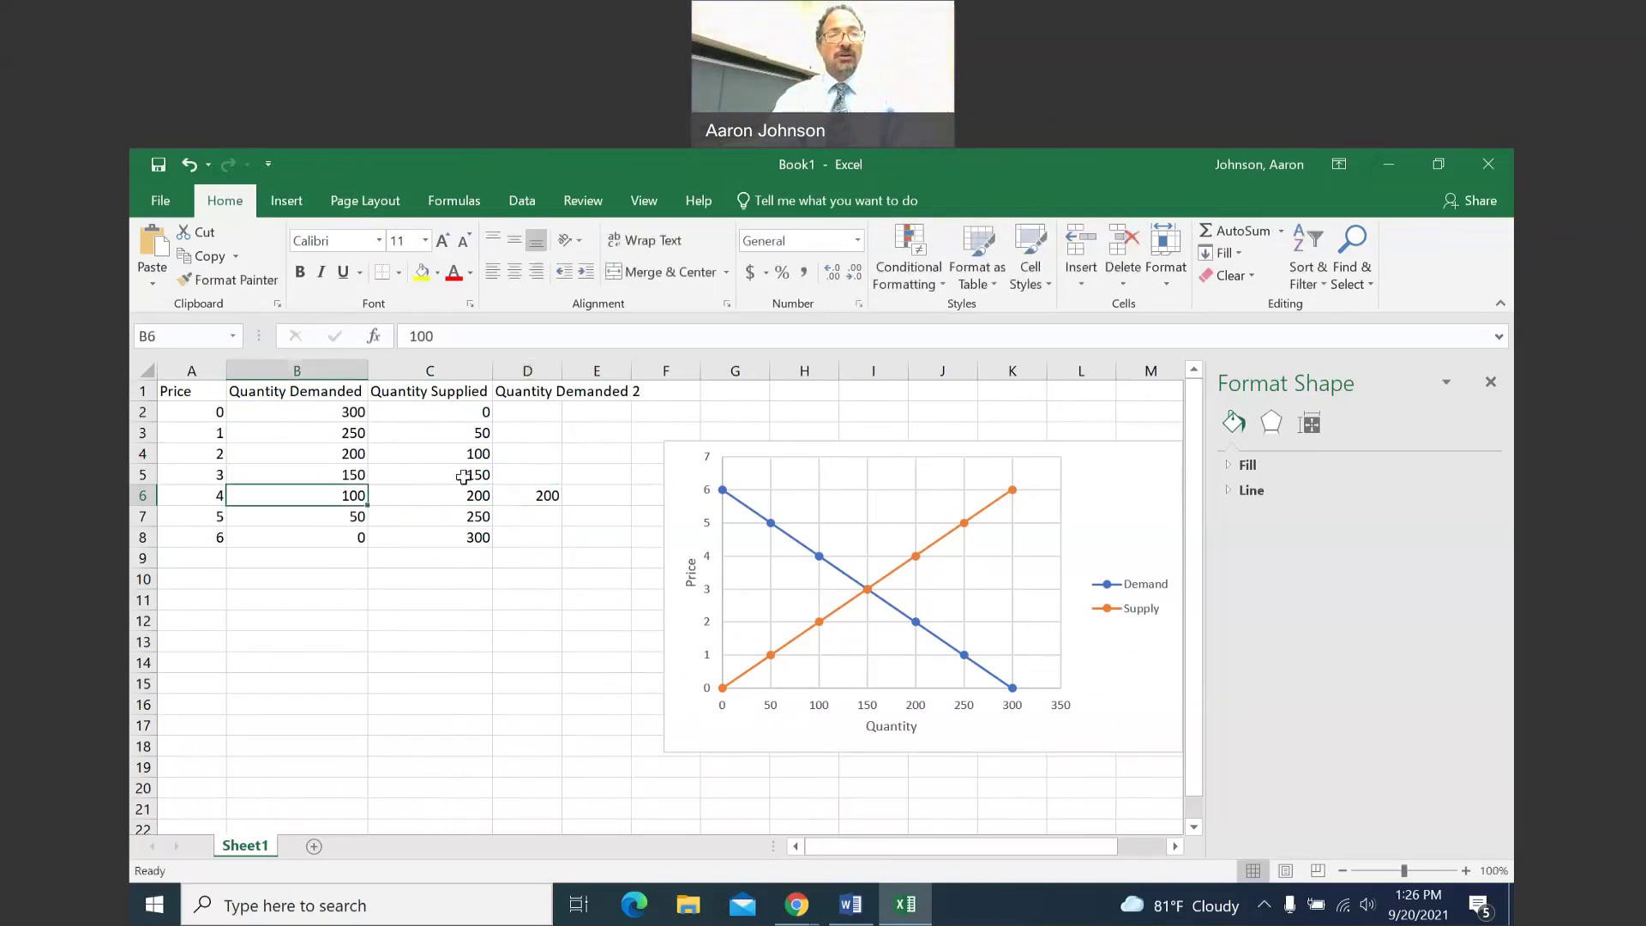
left_click(540, 494)
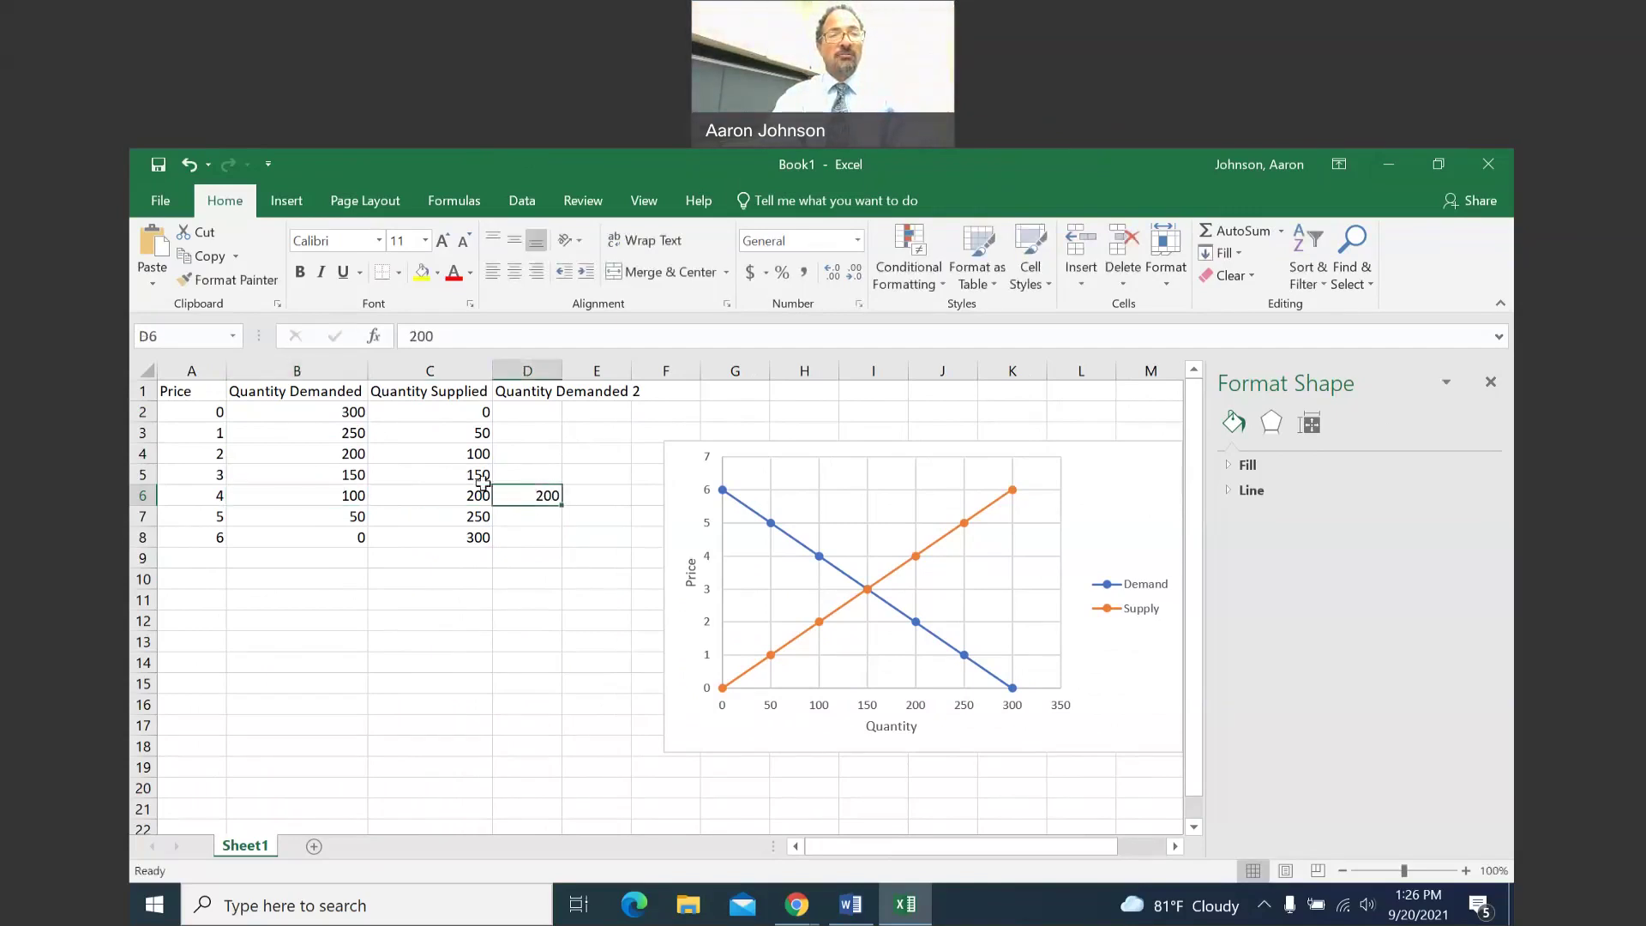
left_click(527, 414)
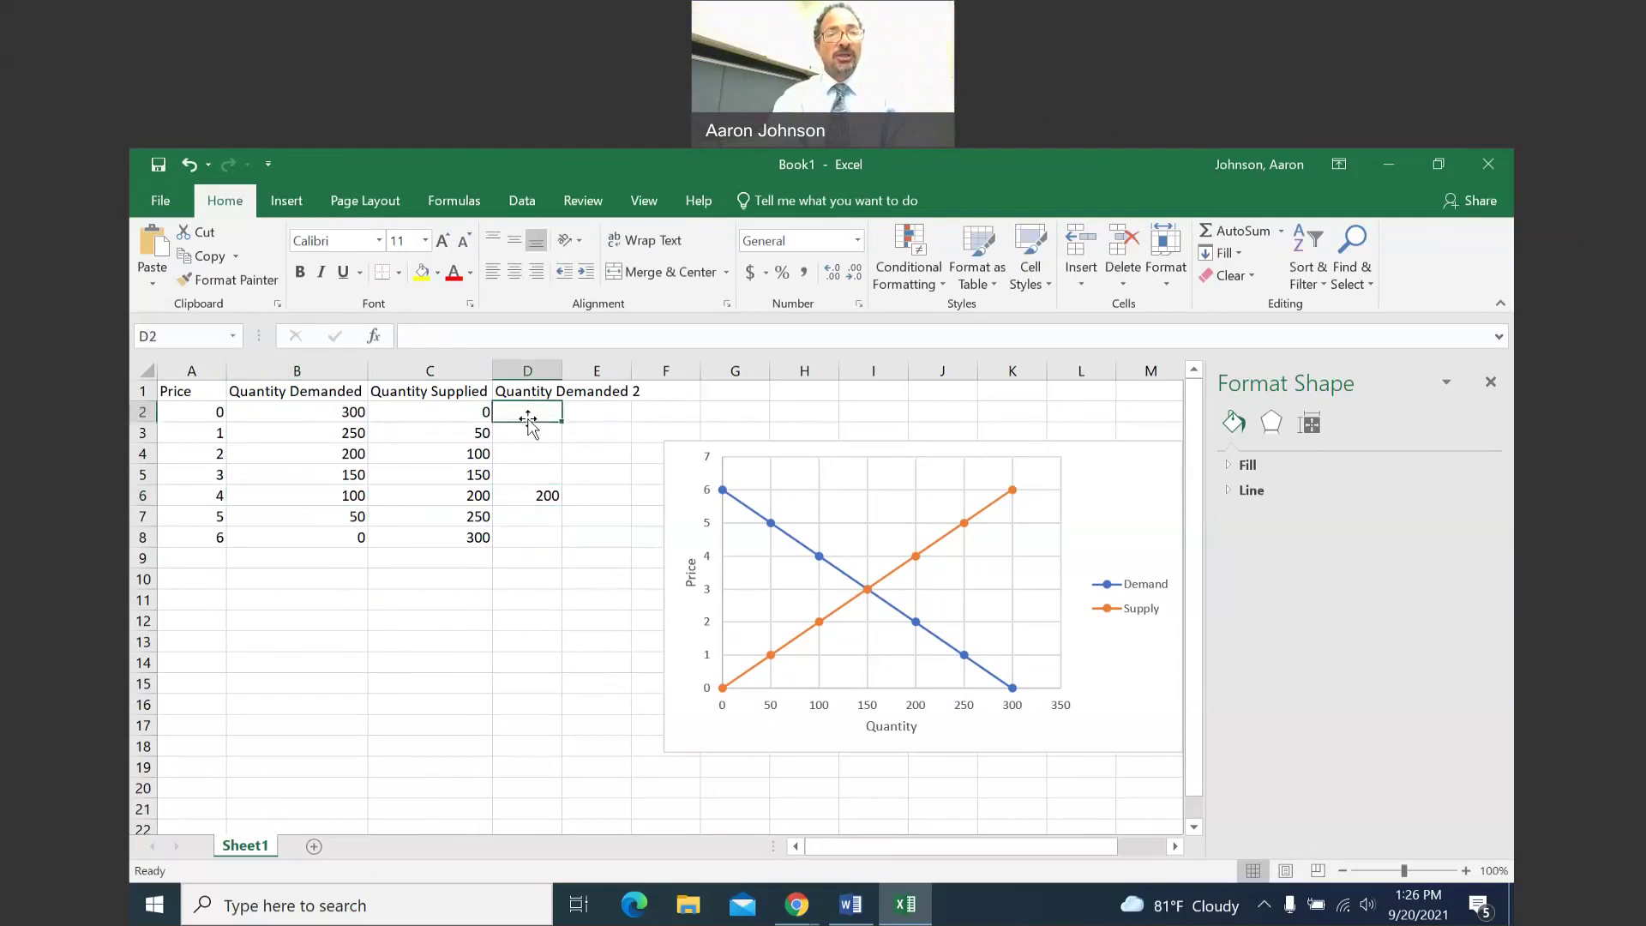
left_click(525, 478)
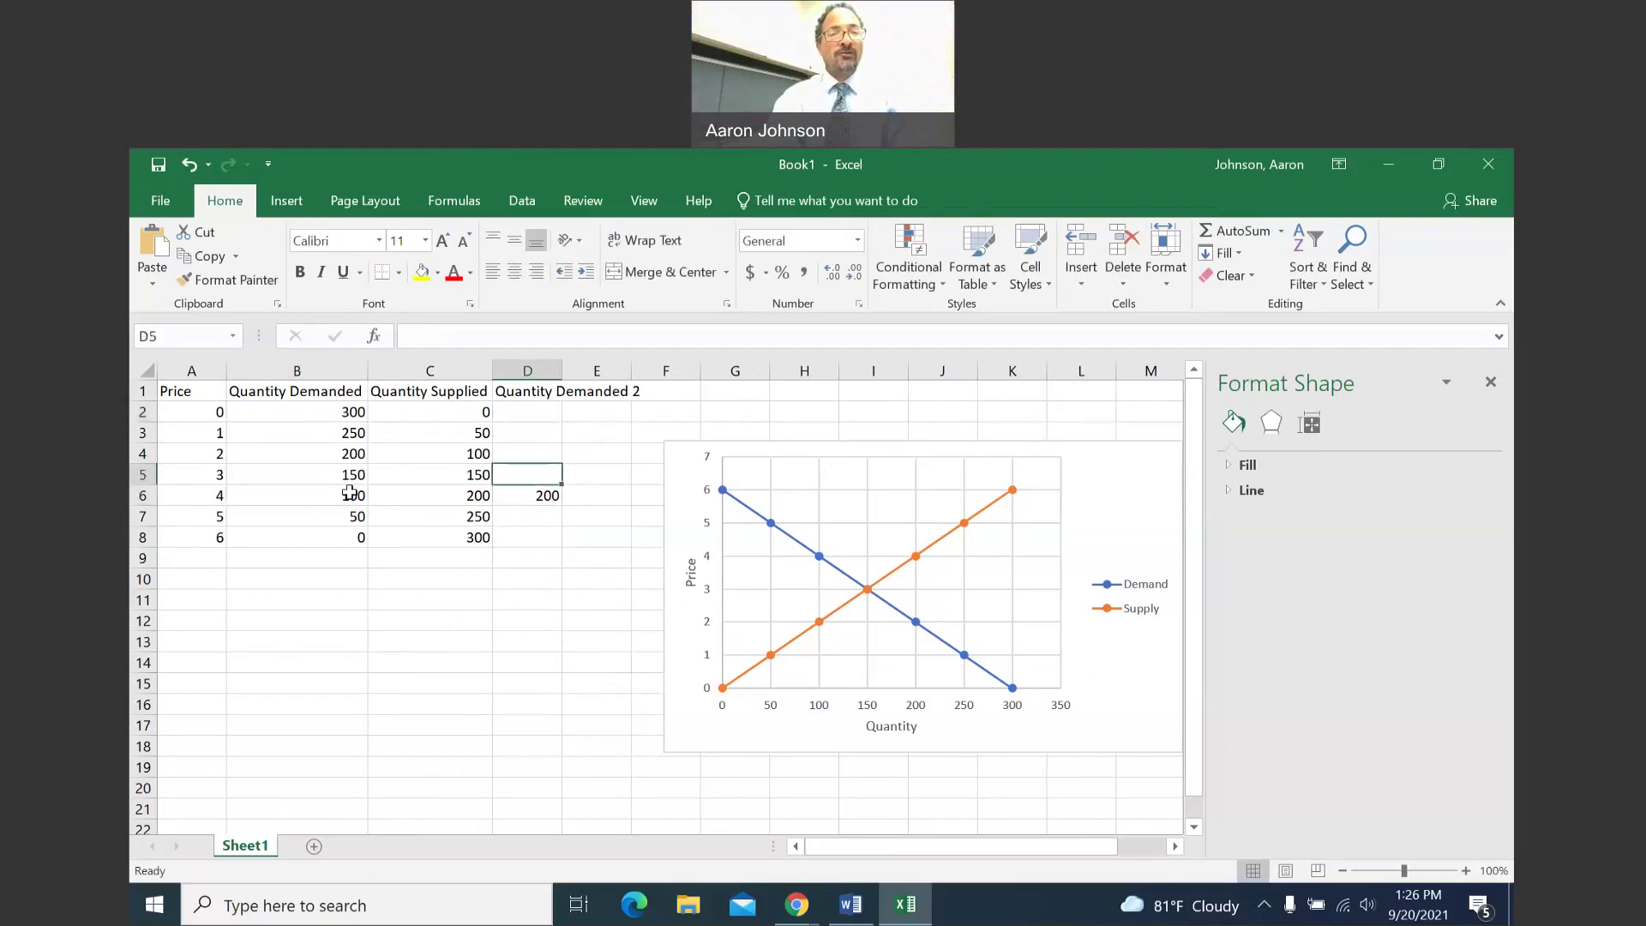
left_click(337, 491)
left_click(337, 474)
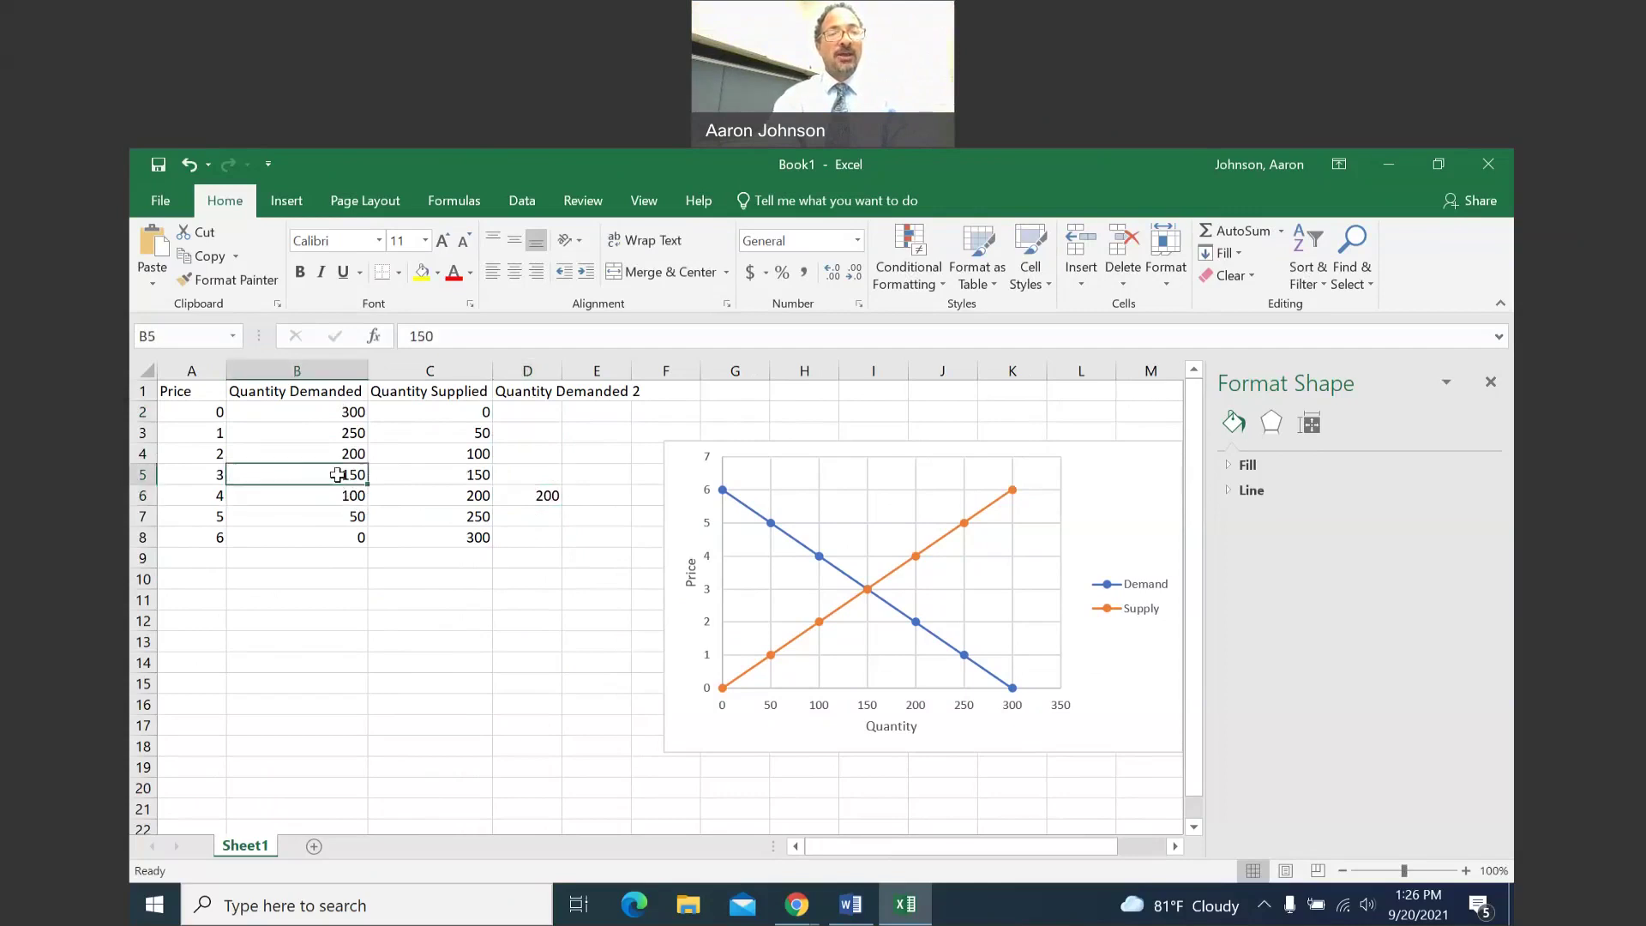
key("Right")
Fill the remaining Quantity Demanded 2 cells: 300 in D4, 350 in D3, 400 in D2, 150 in D7, 100 in D8.
key("Right")
type("250")
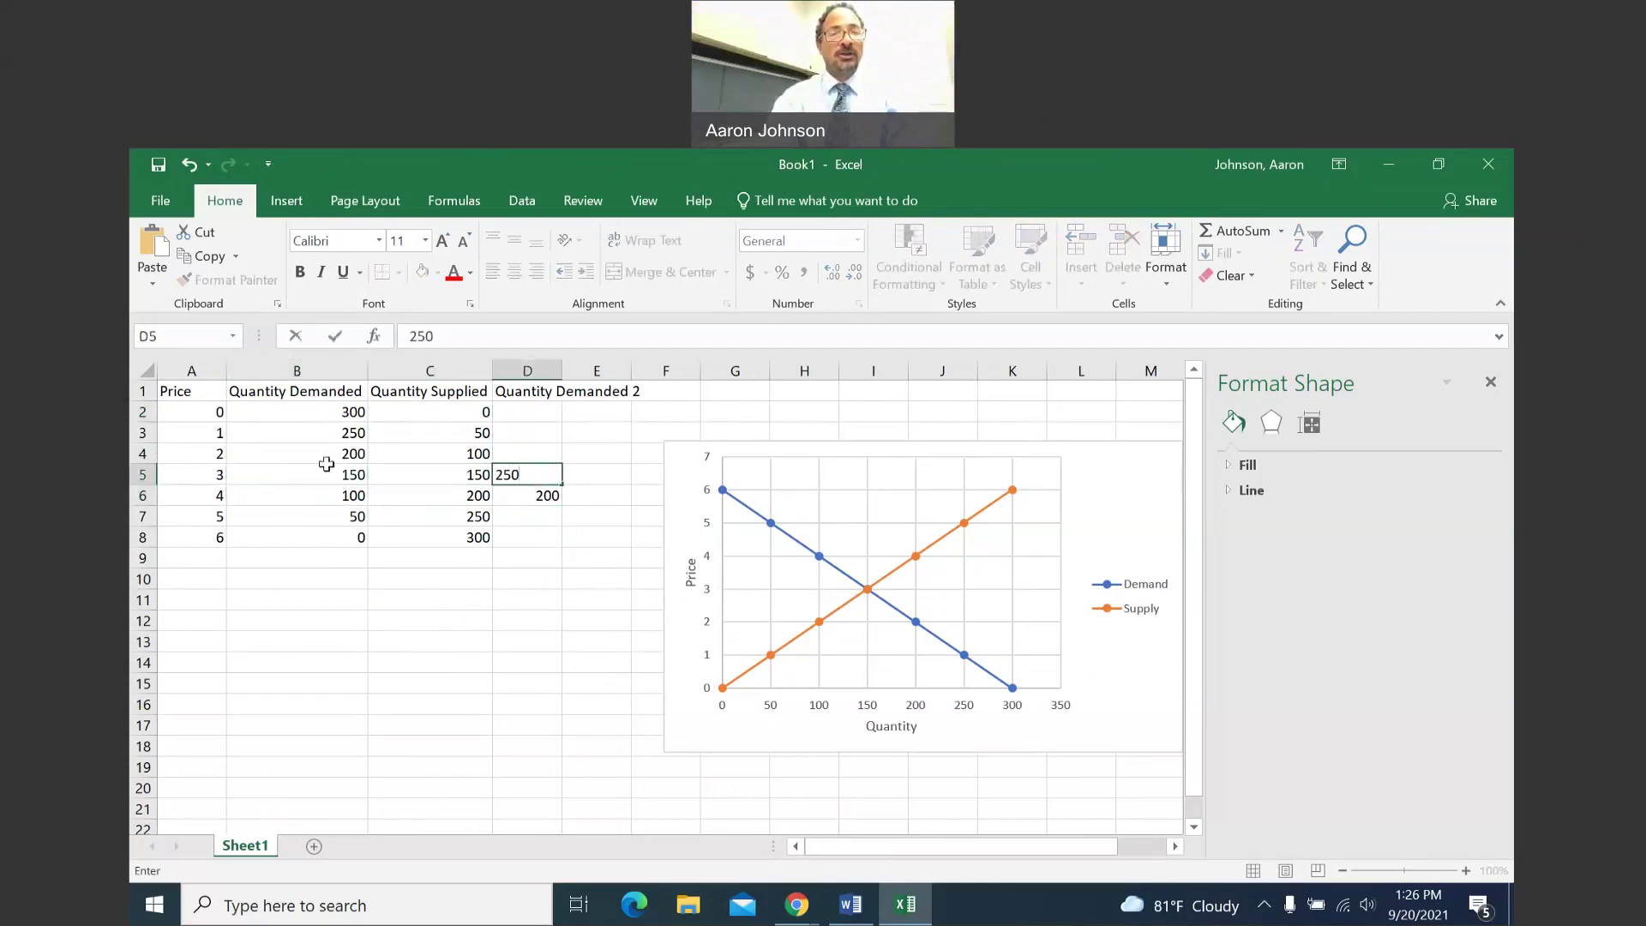
left_click(324, 446)
key("Right")
key("Right")
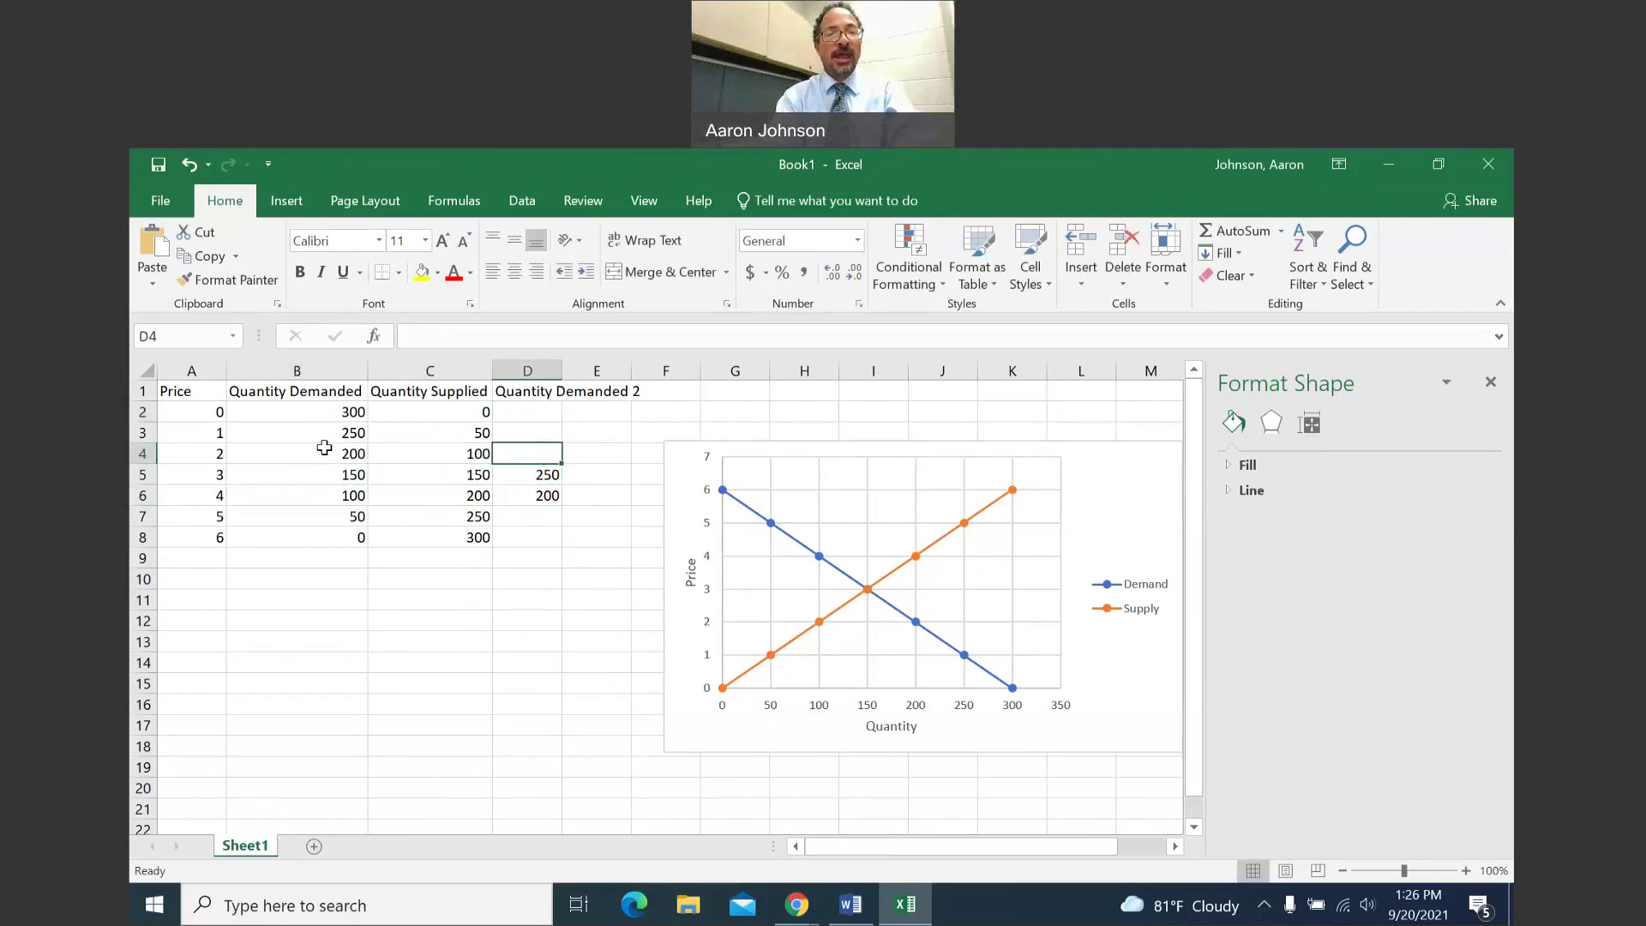
type("300")
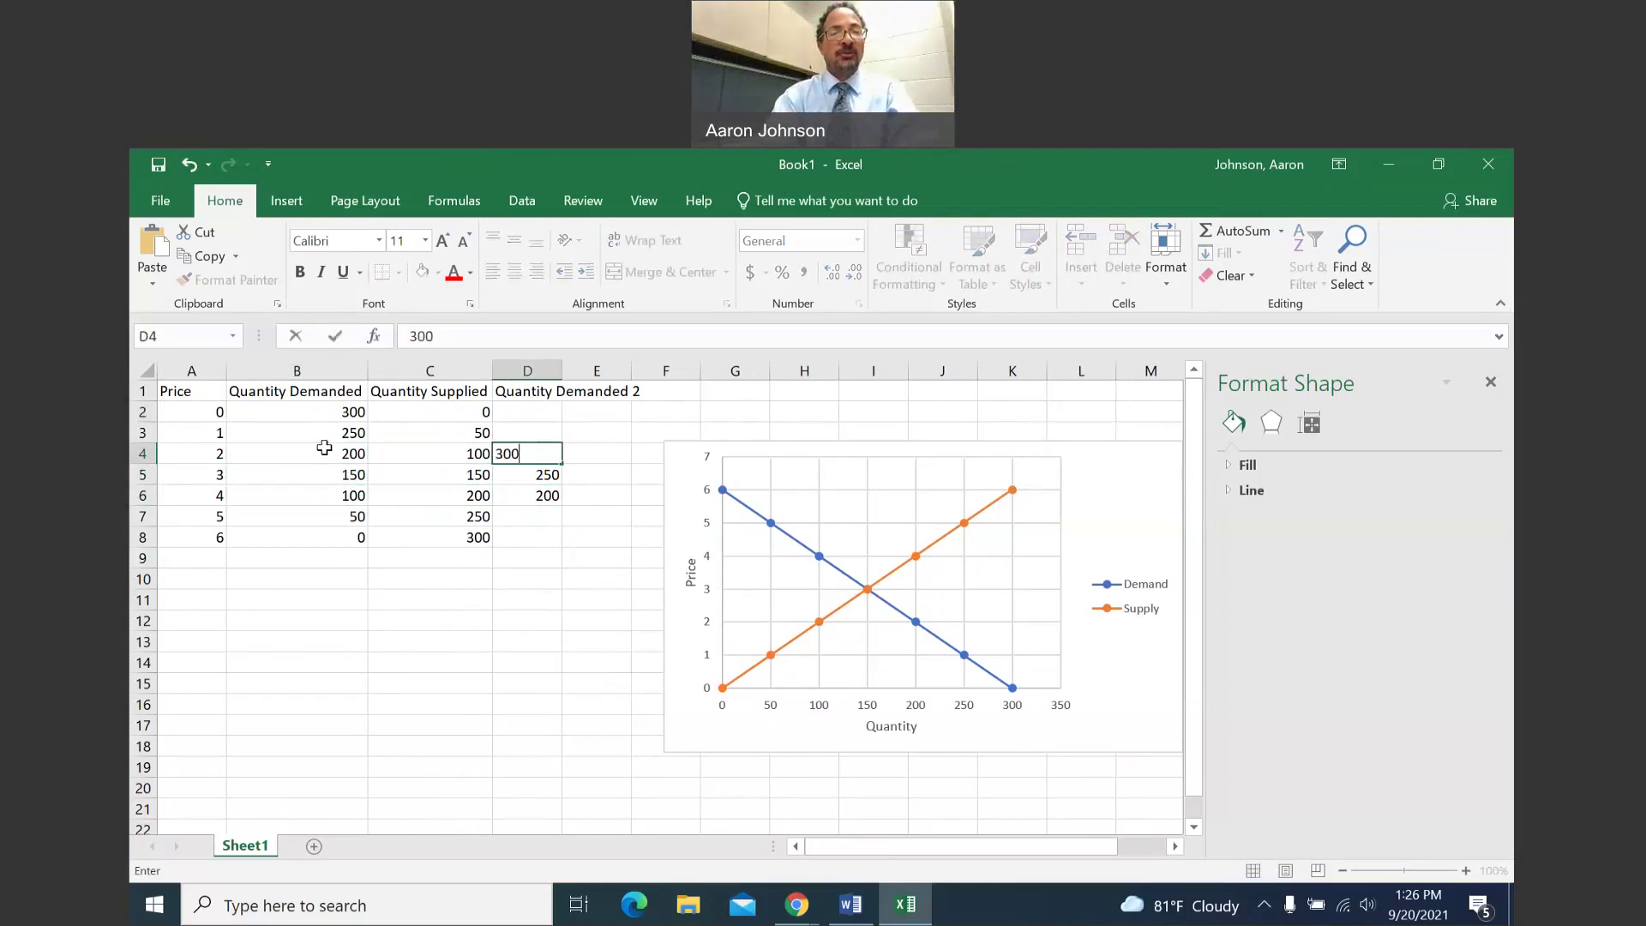
left_click(536, 534)
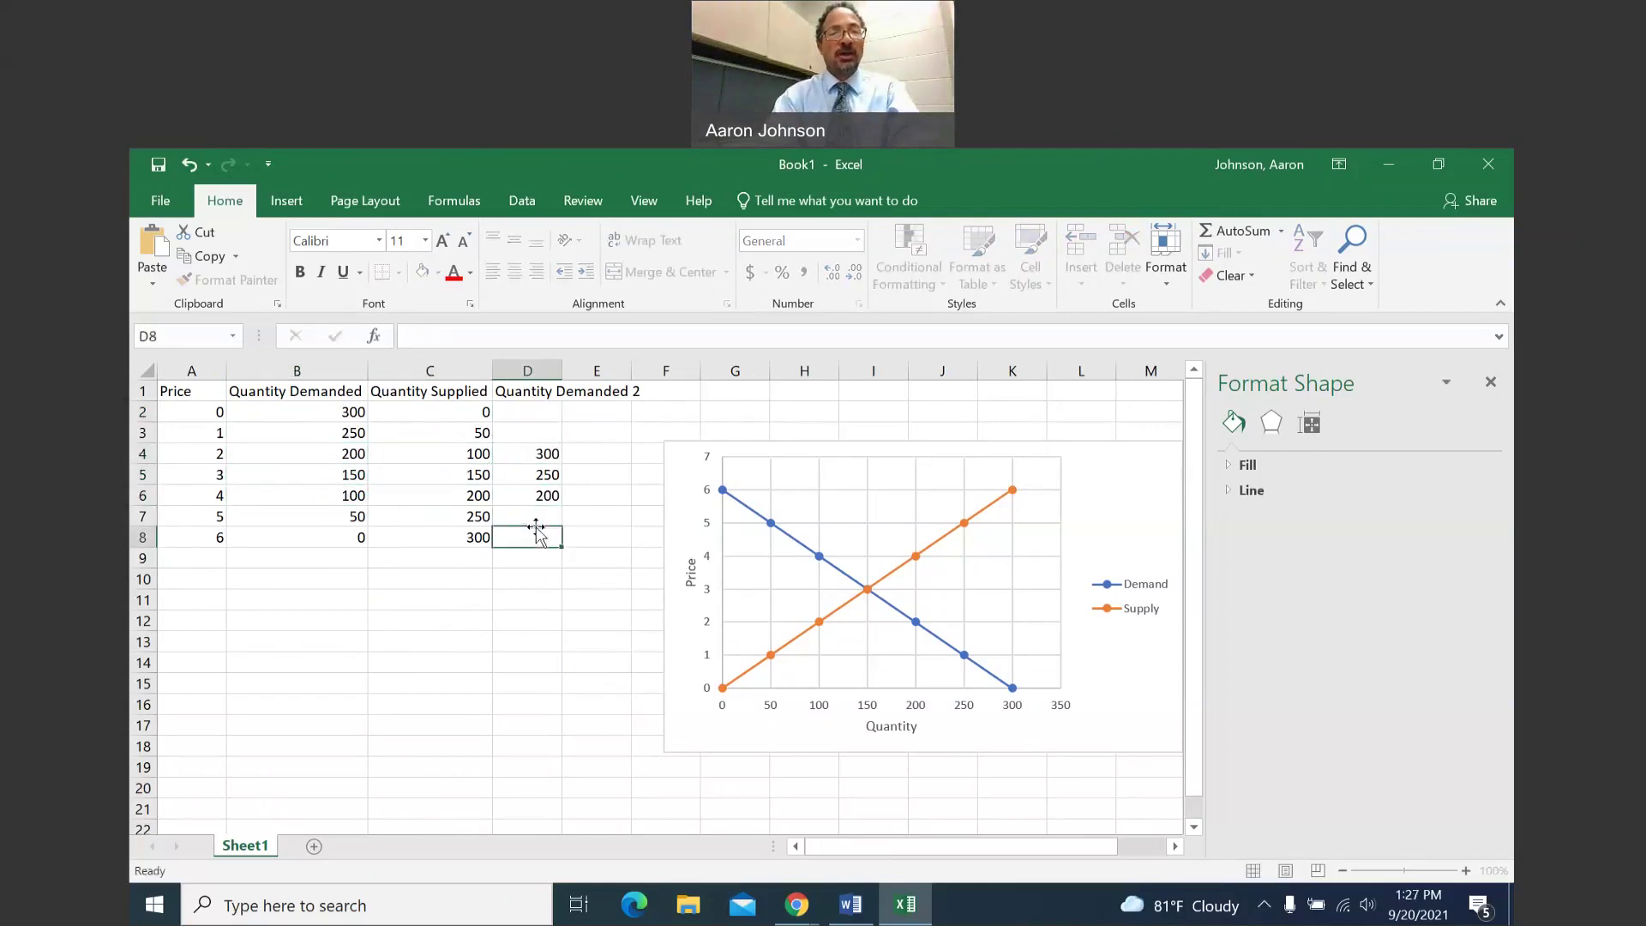
left_click(530, 435)
type("350")
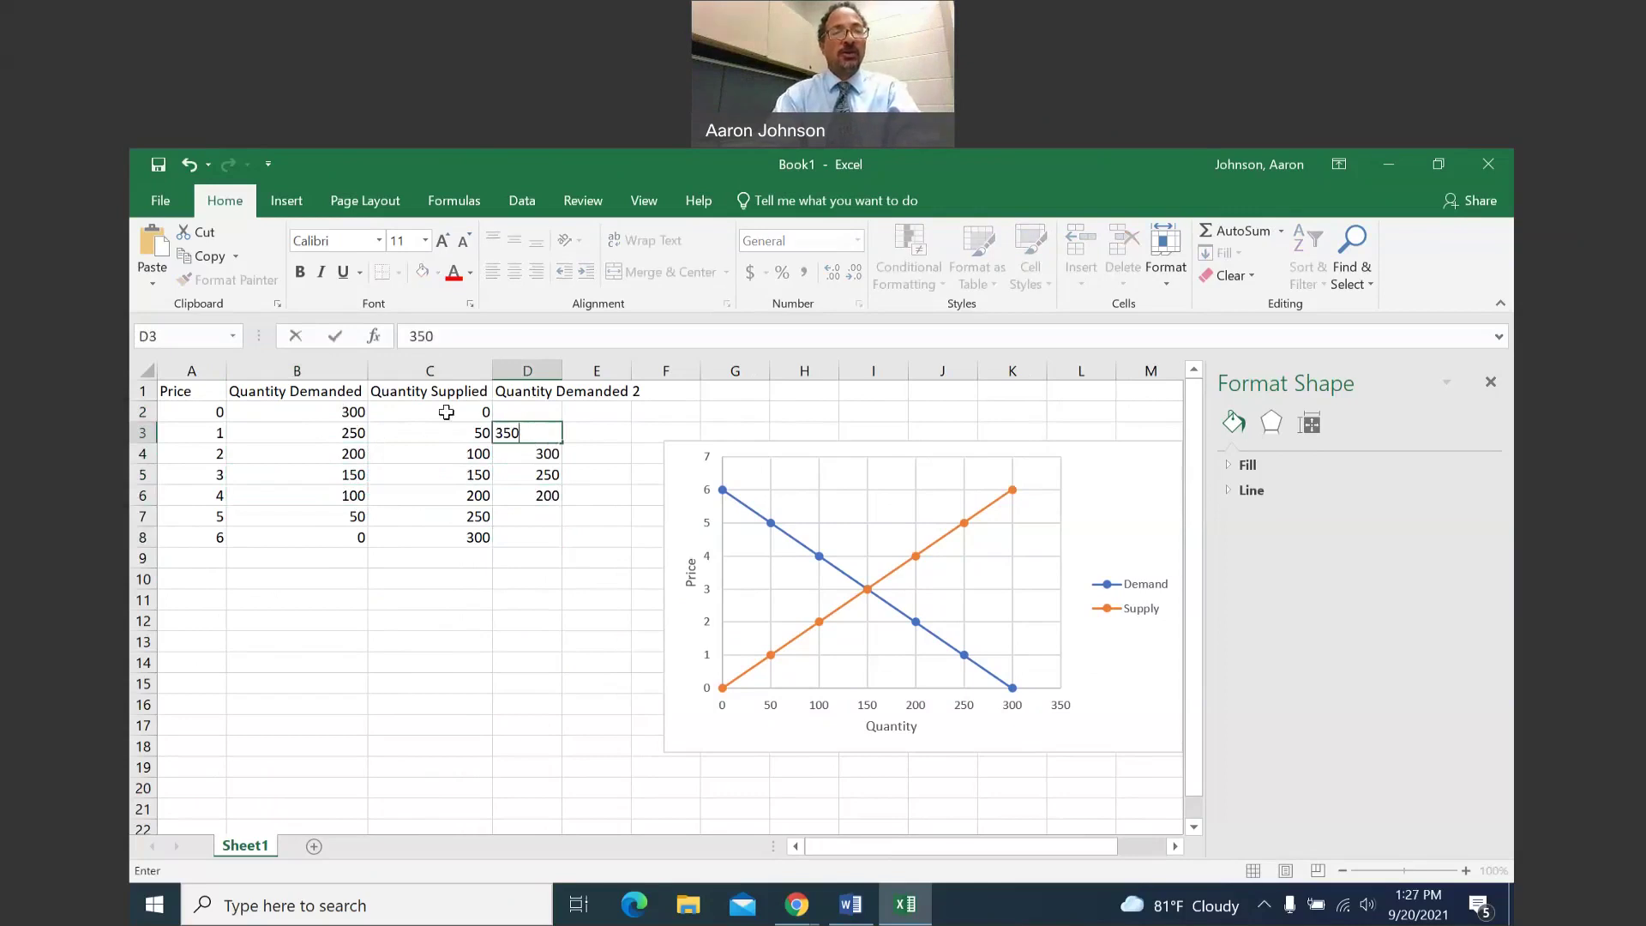
key("Up")
type("400")
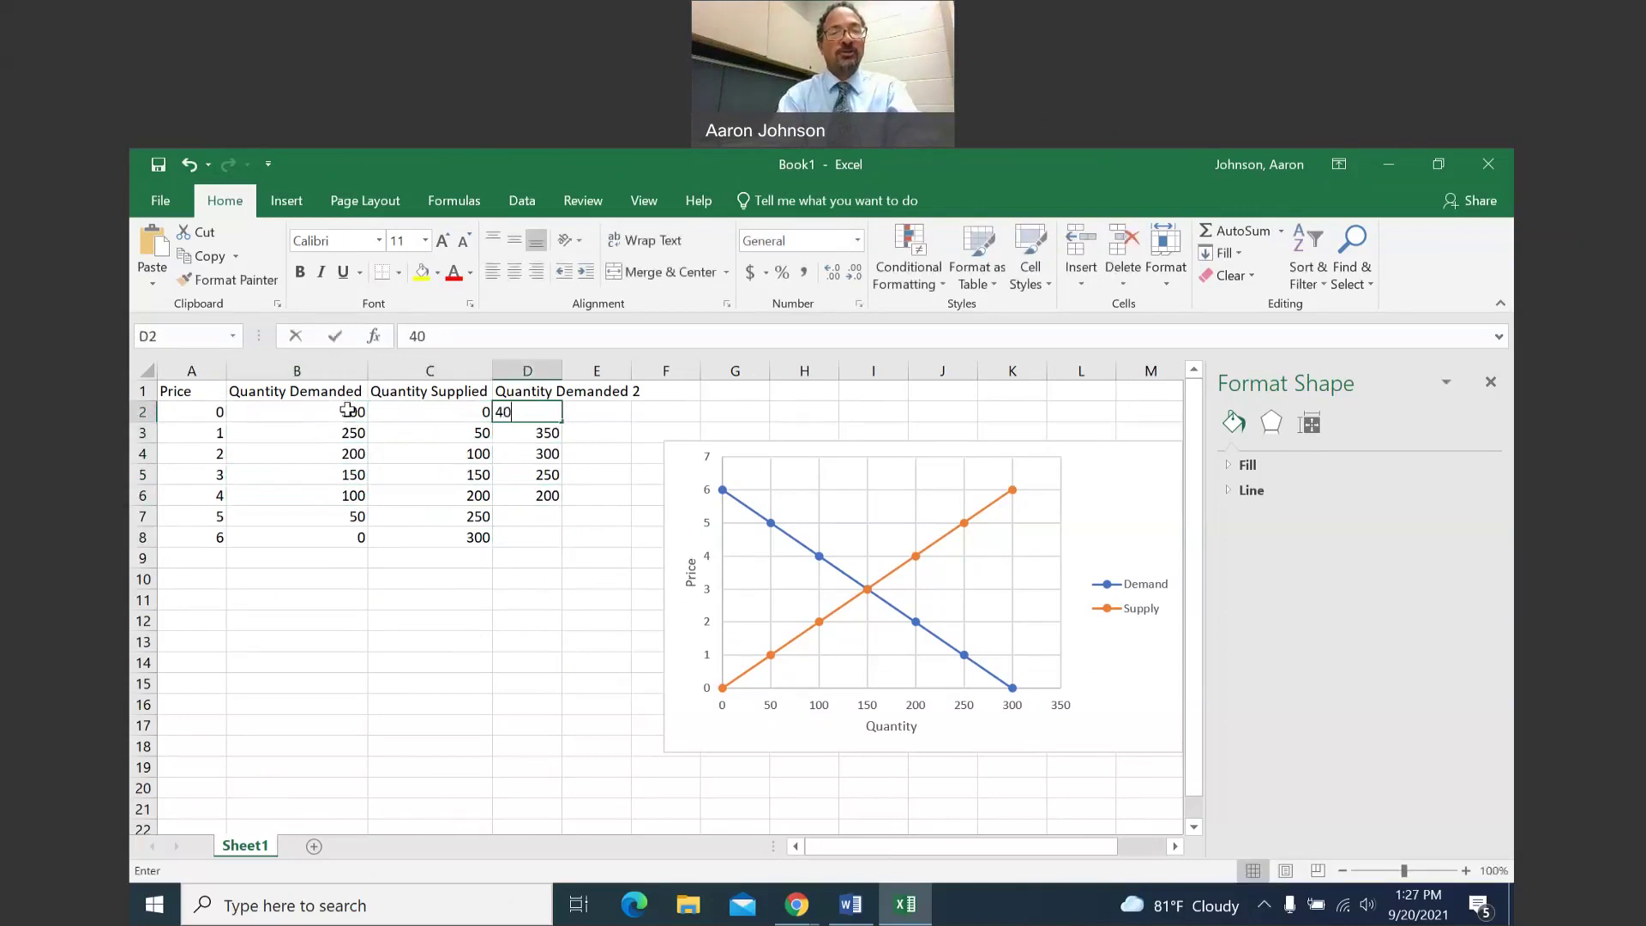
left_click(310, 519)
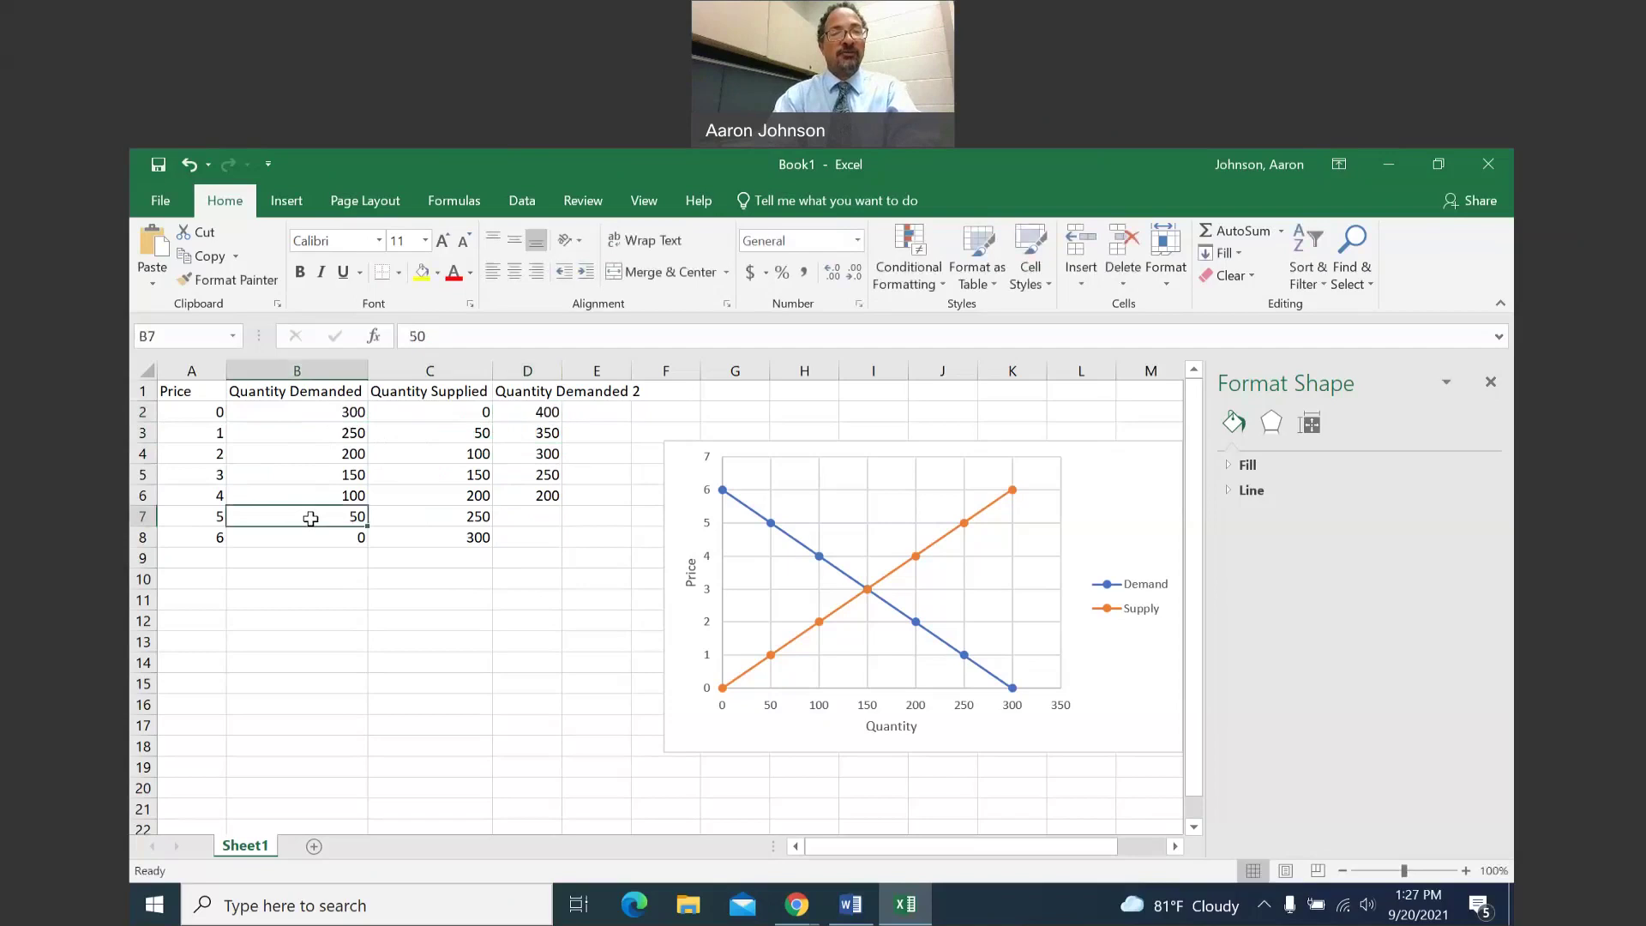
key("Right")
key("Right")
type("150")
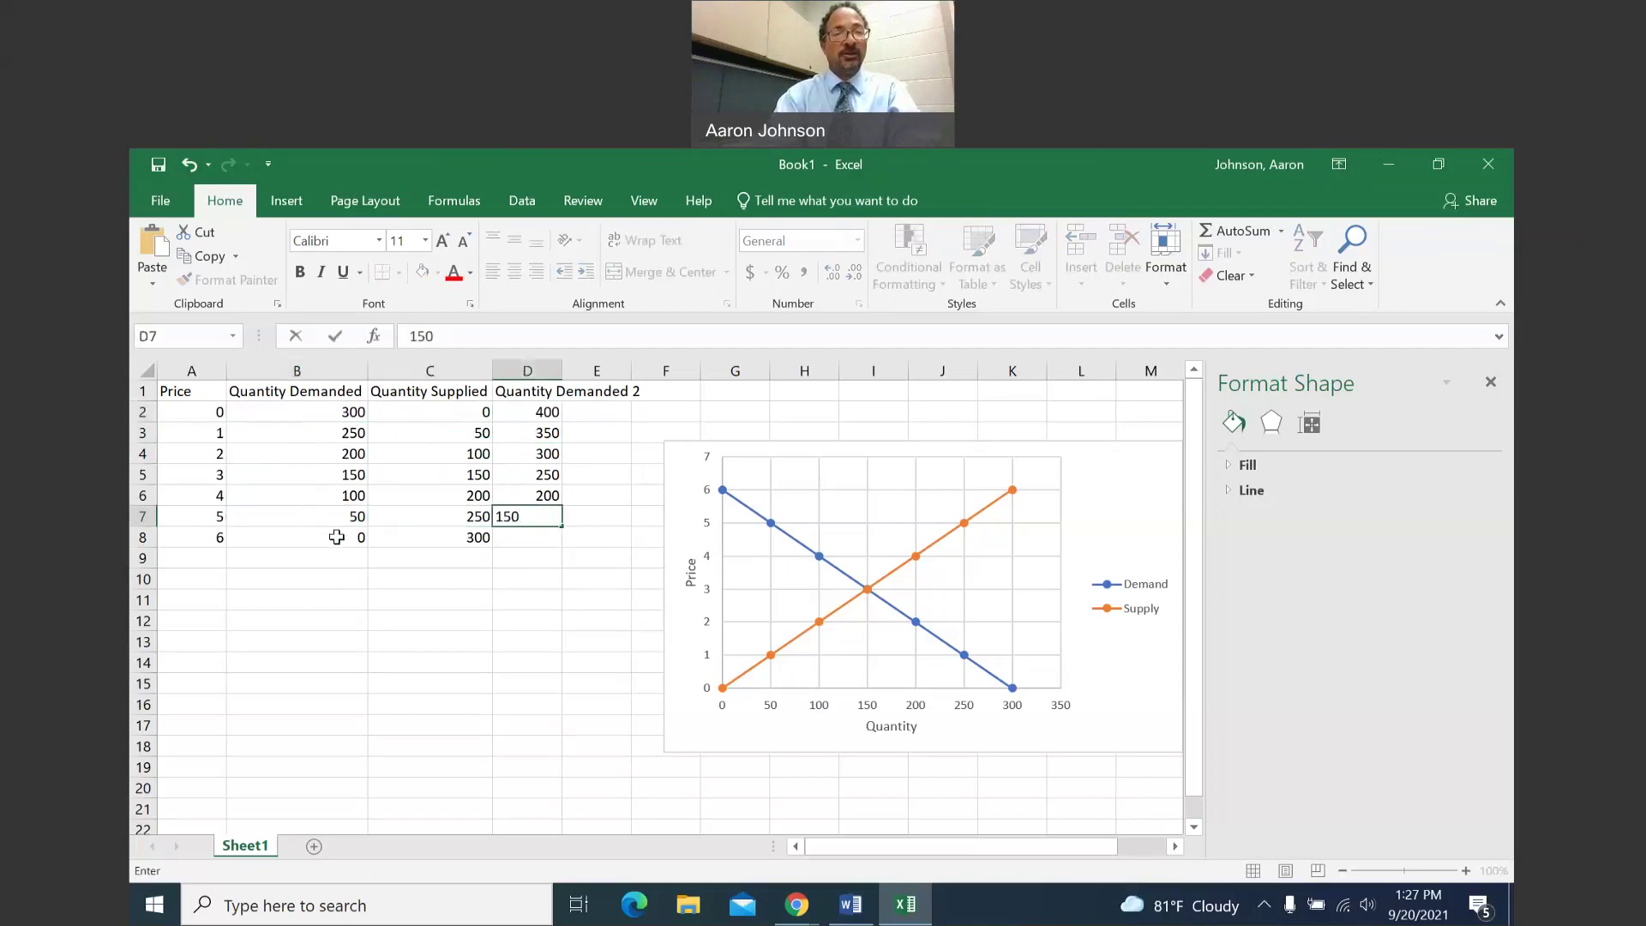
key("Return")
type("100")
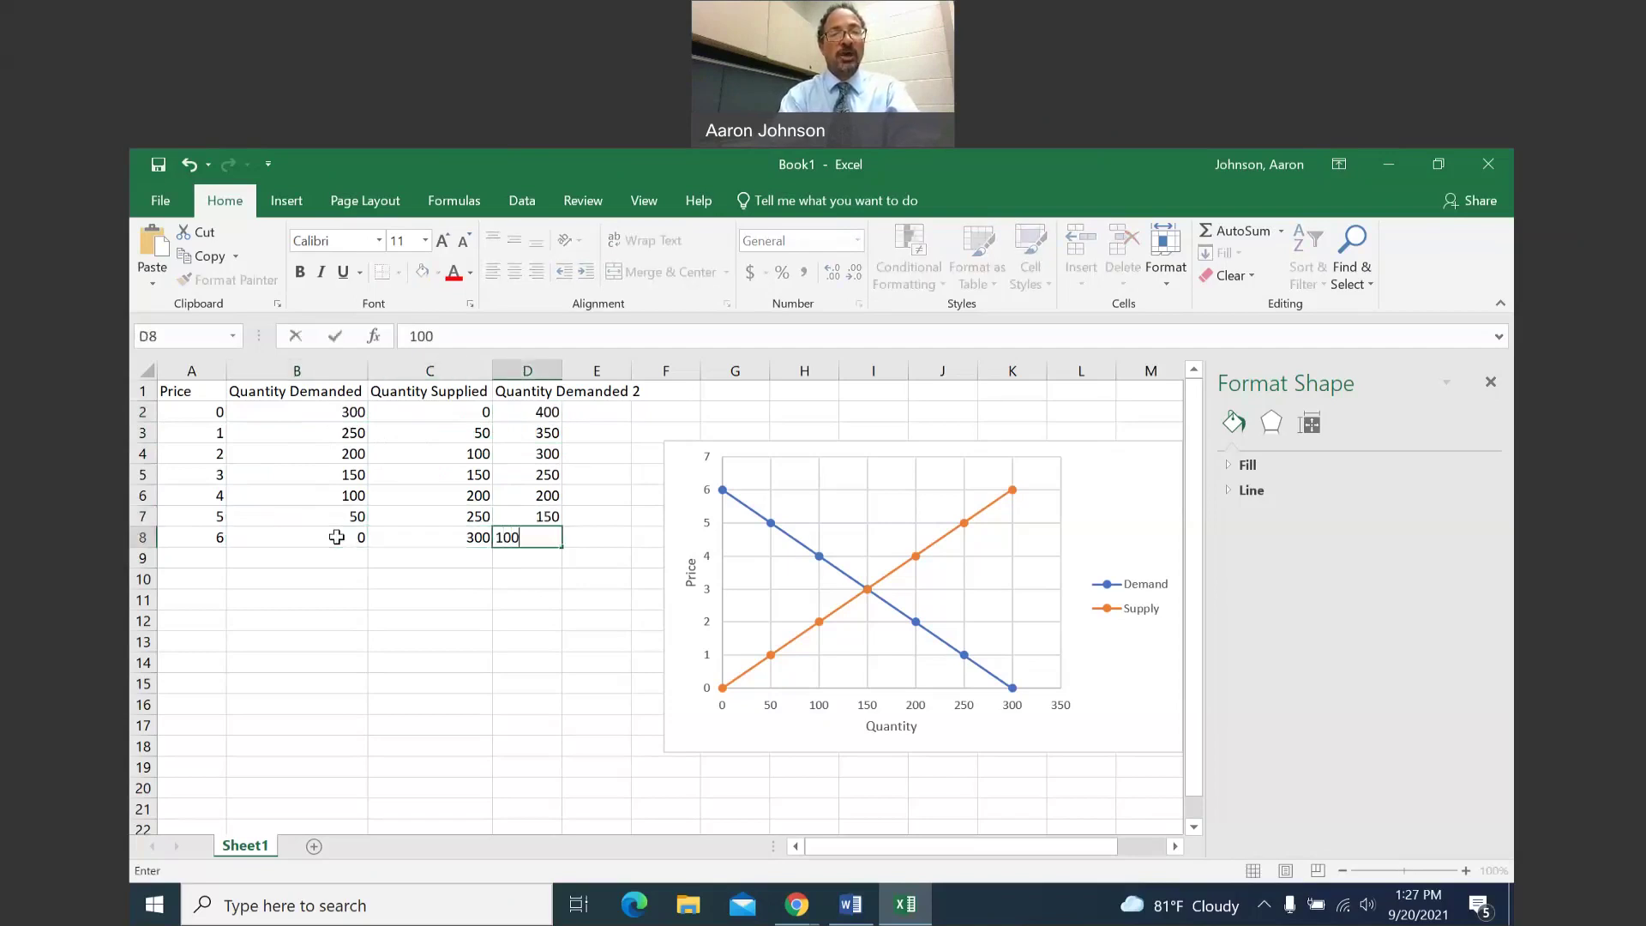
double_click(336, 537)
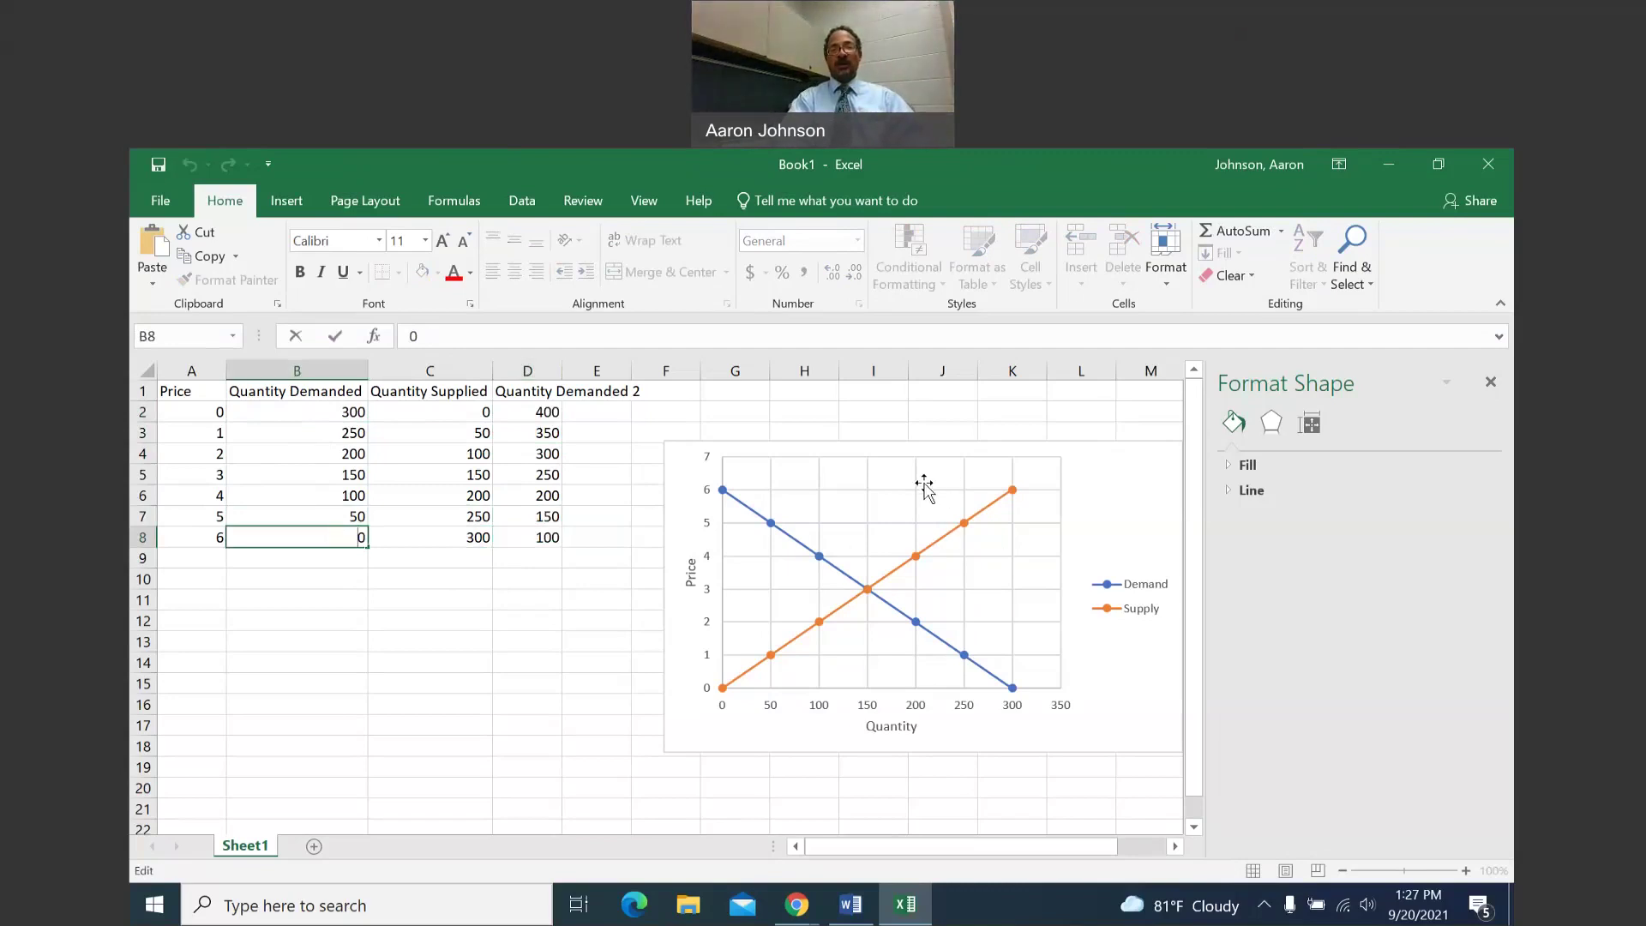
Add a 'Demand 2' series with X values D2:D8 and Y values A2:A8, and apply it.
right_click(924, 485)
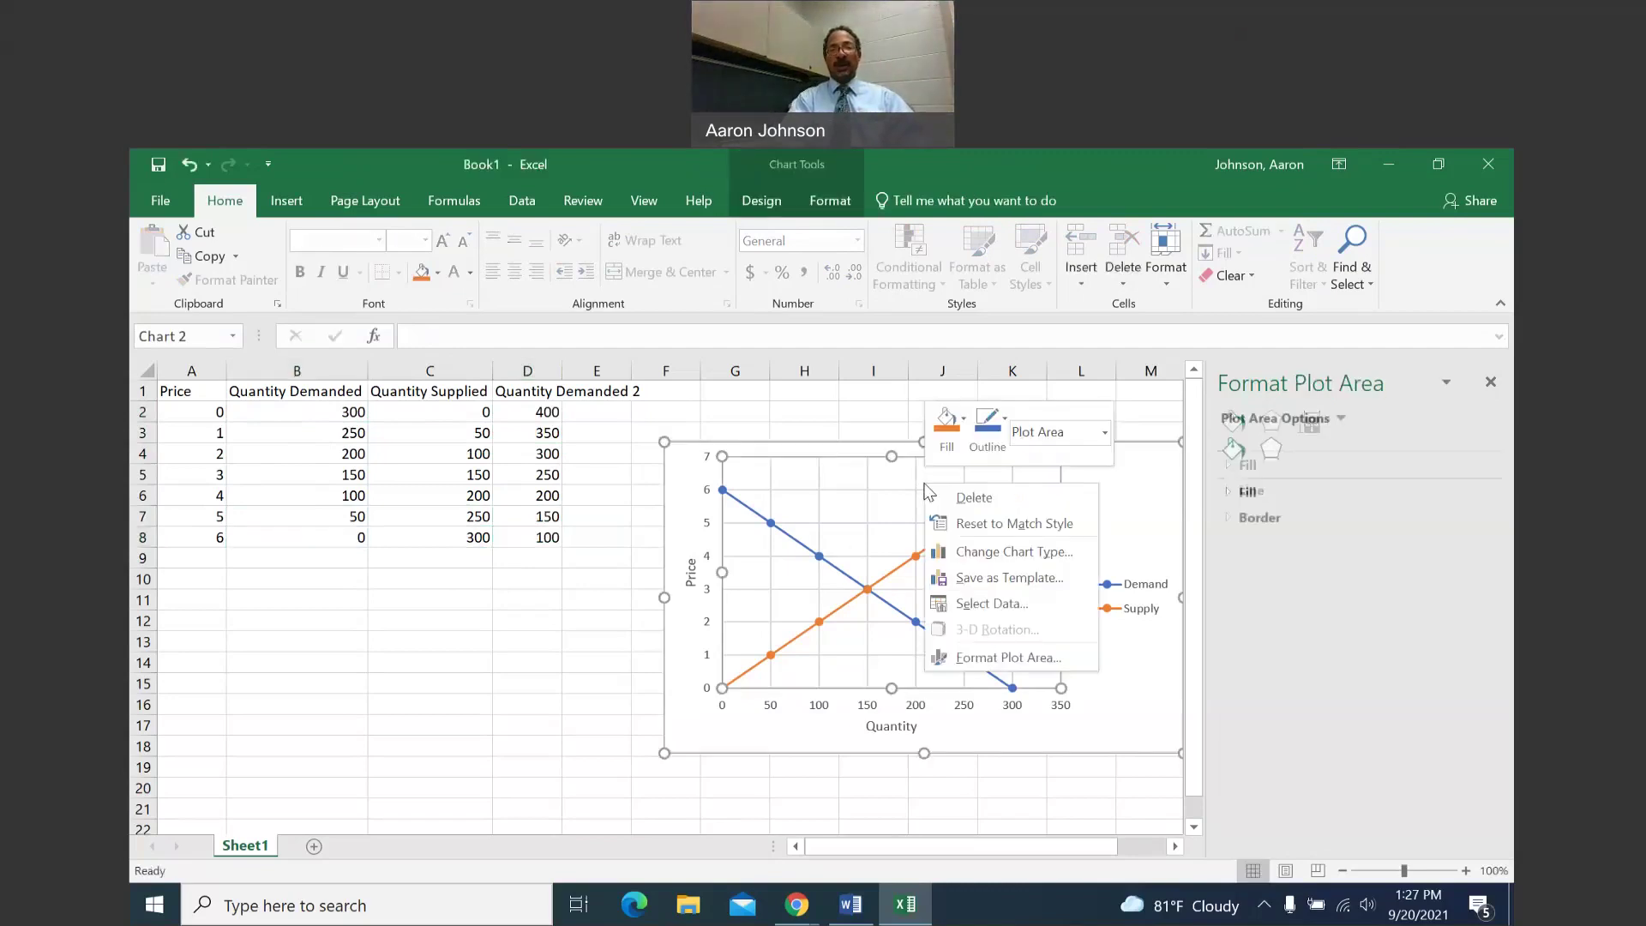
left_click(994, 604)
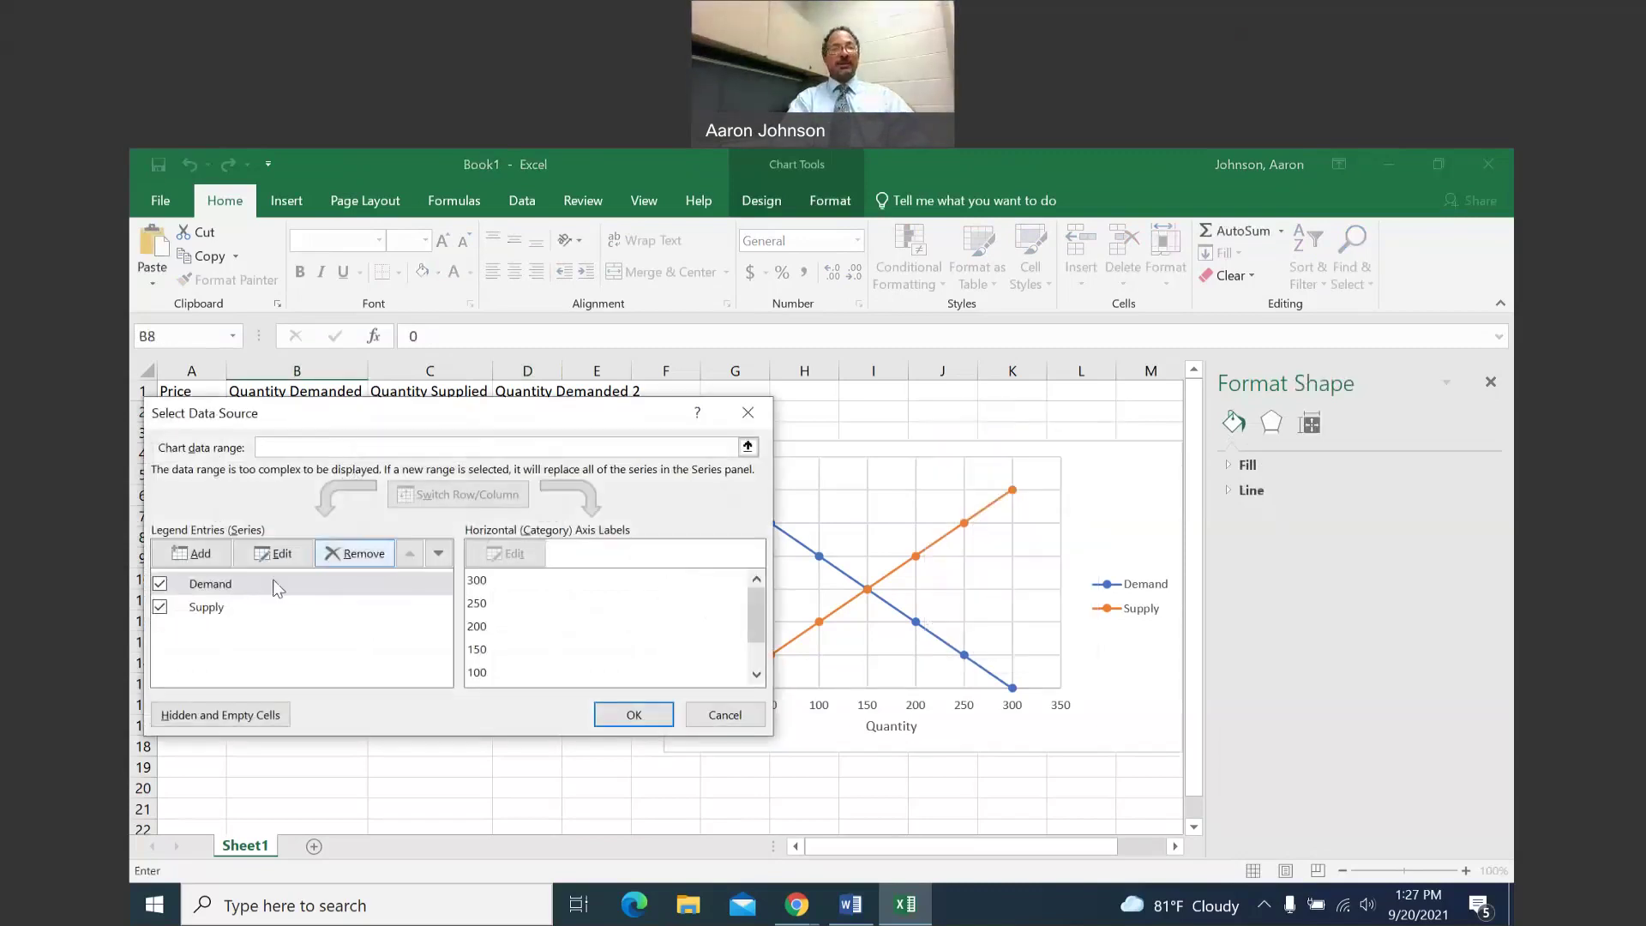
left_click(205, 553)
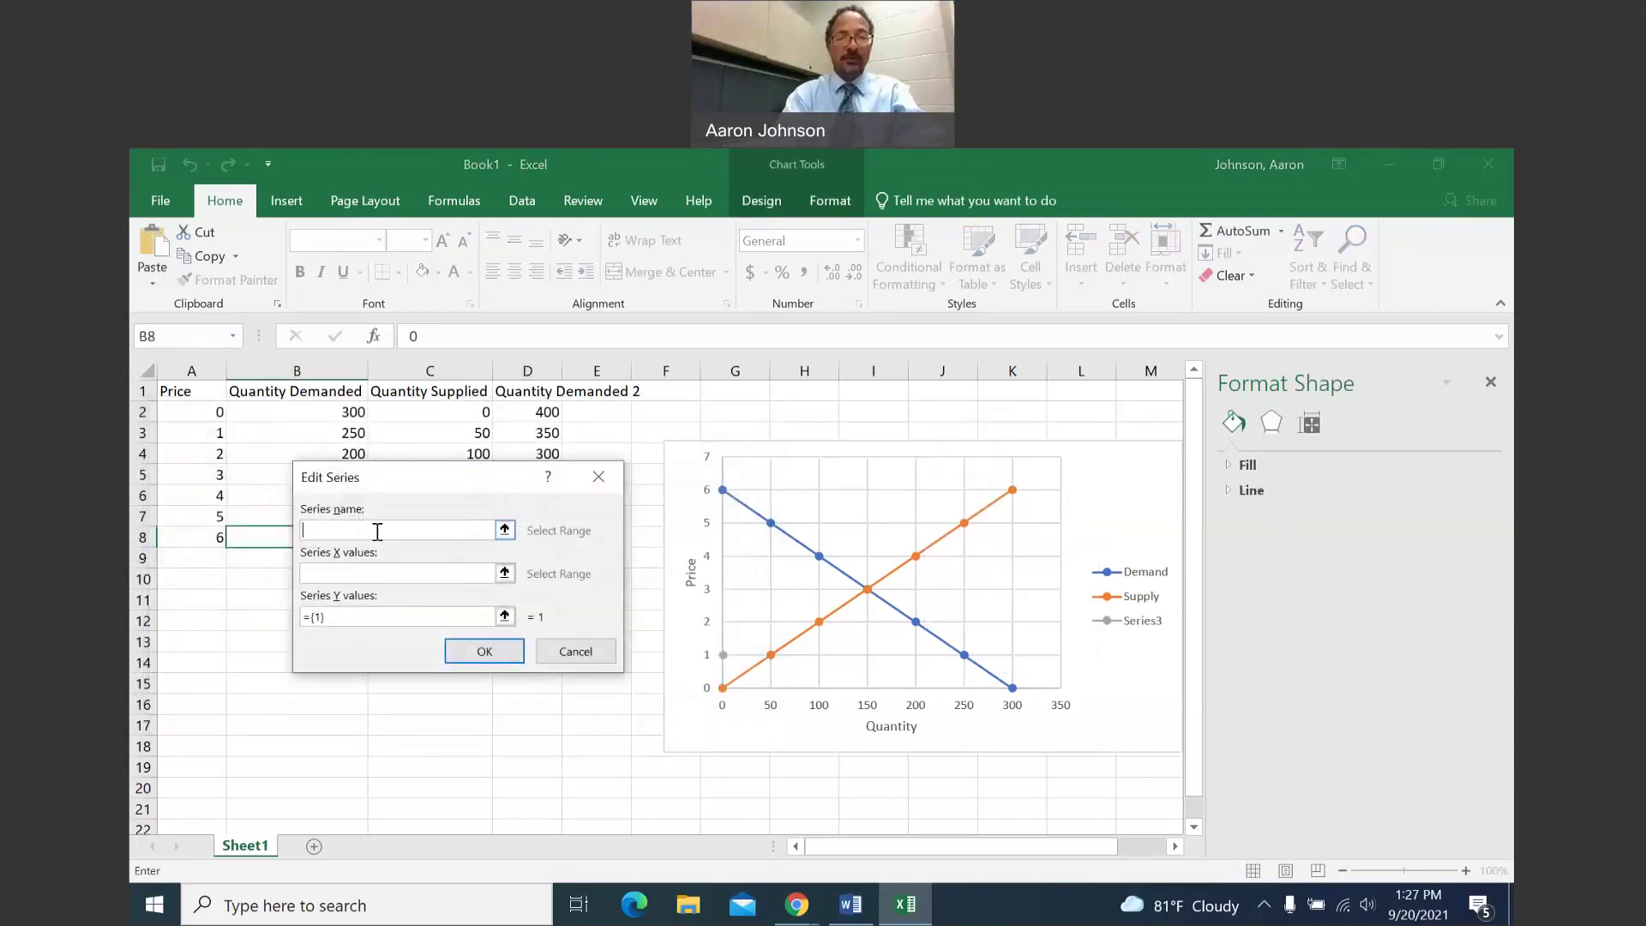
type("Demand 2")
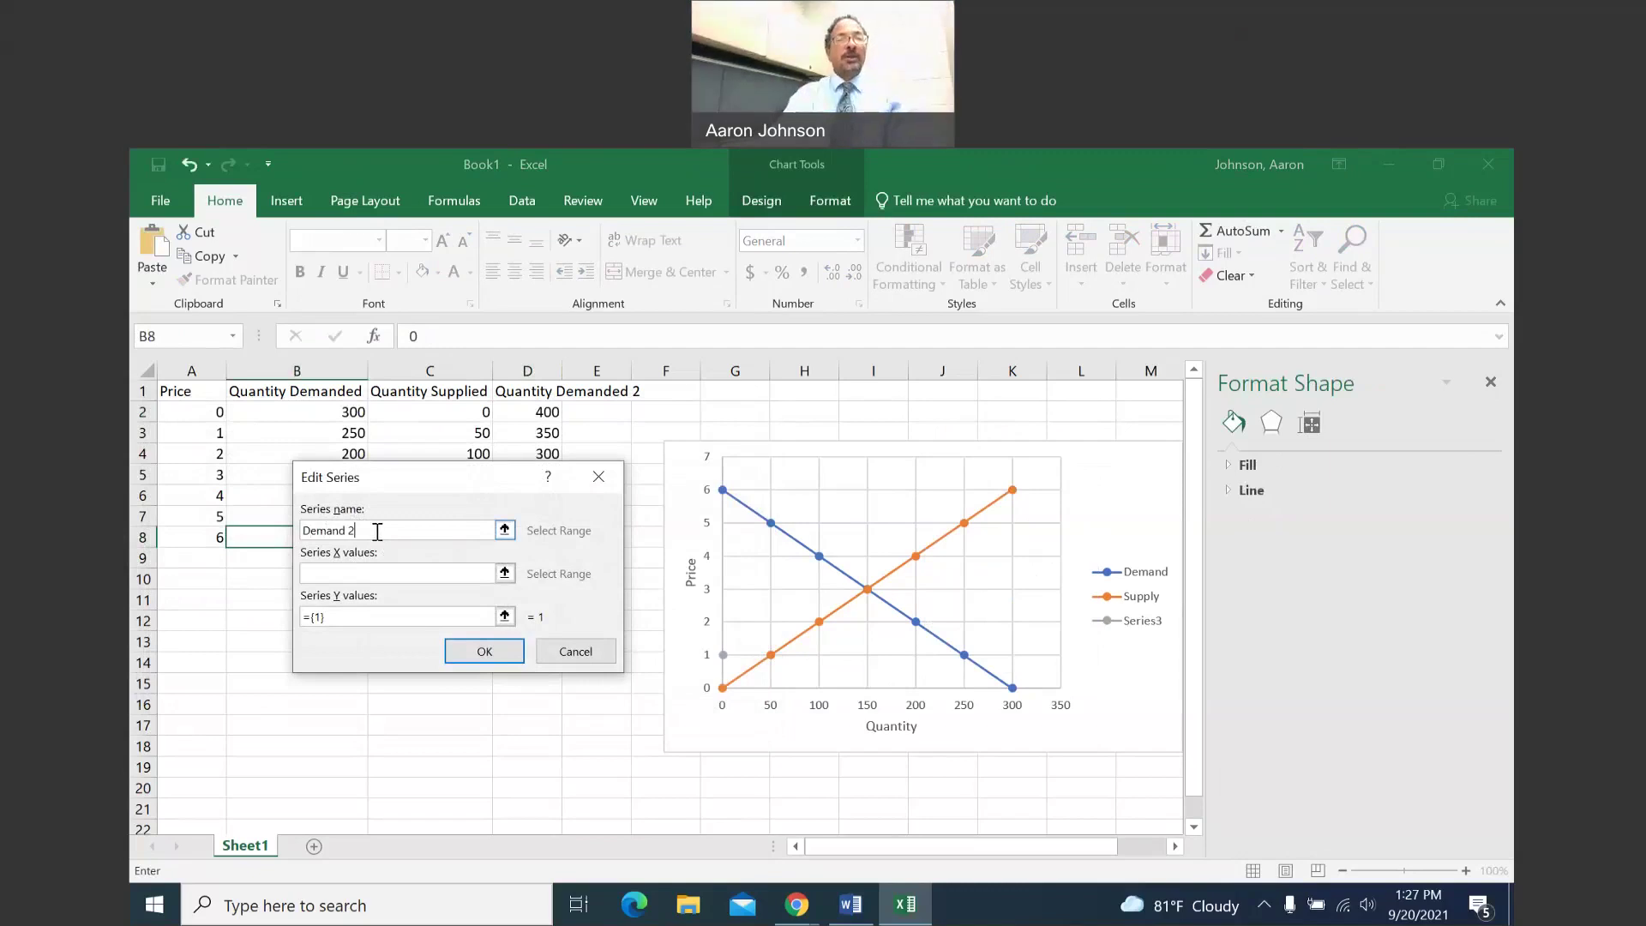
left_click(504, 572)
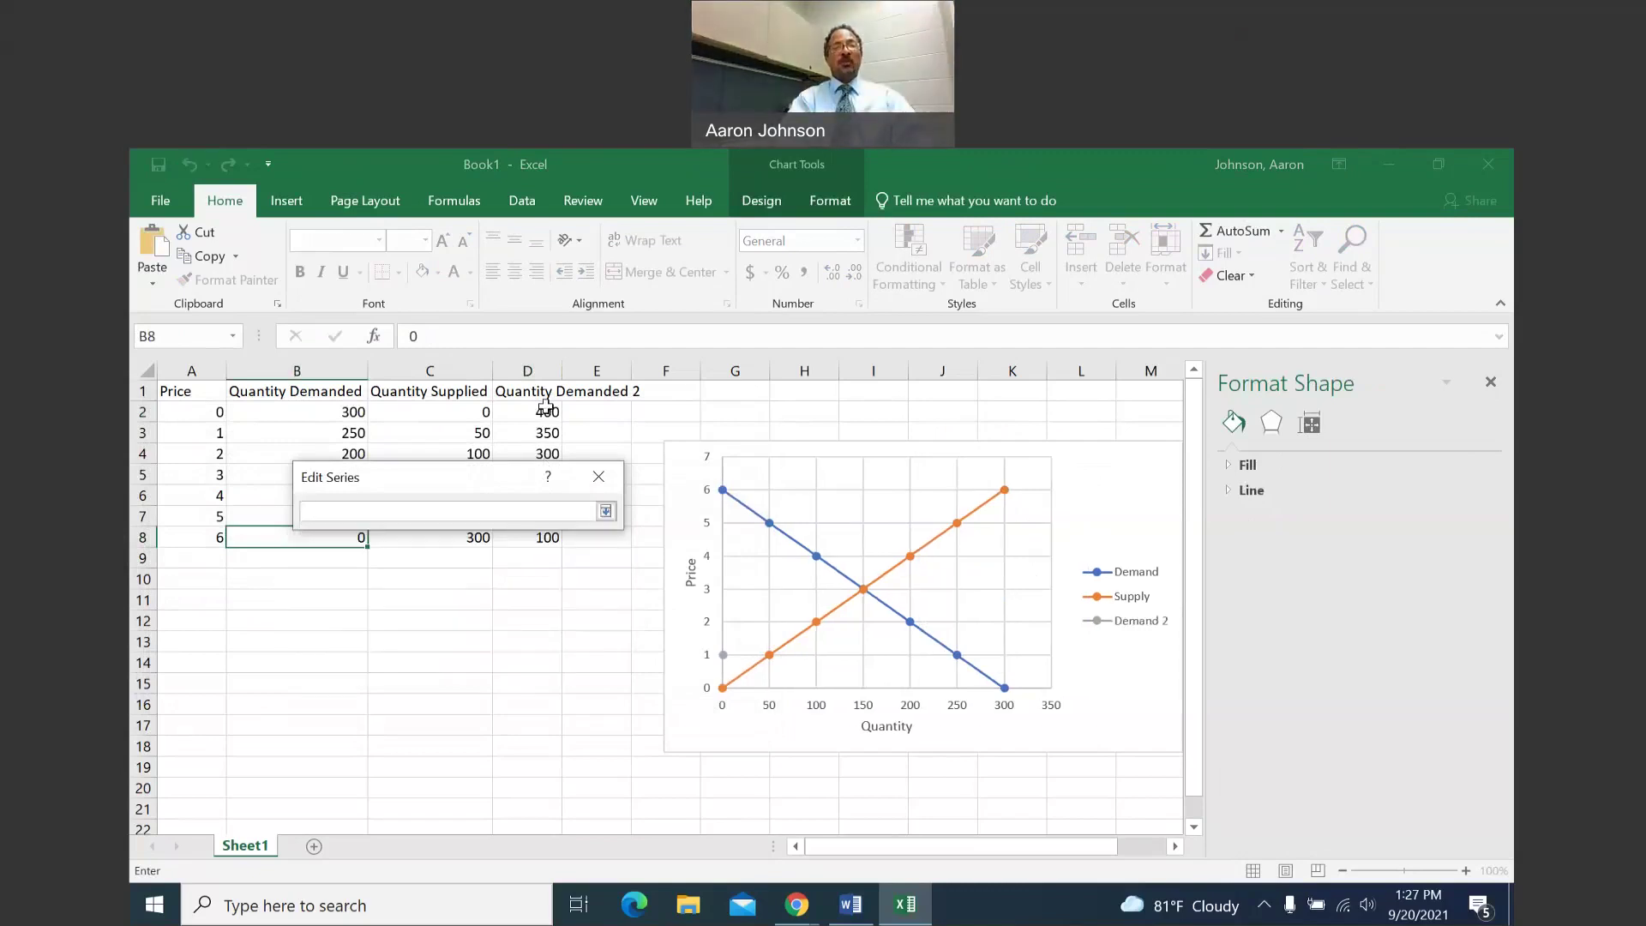
left_click_drag(546, 412, 550, 542)
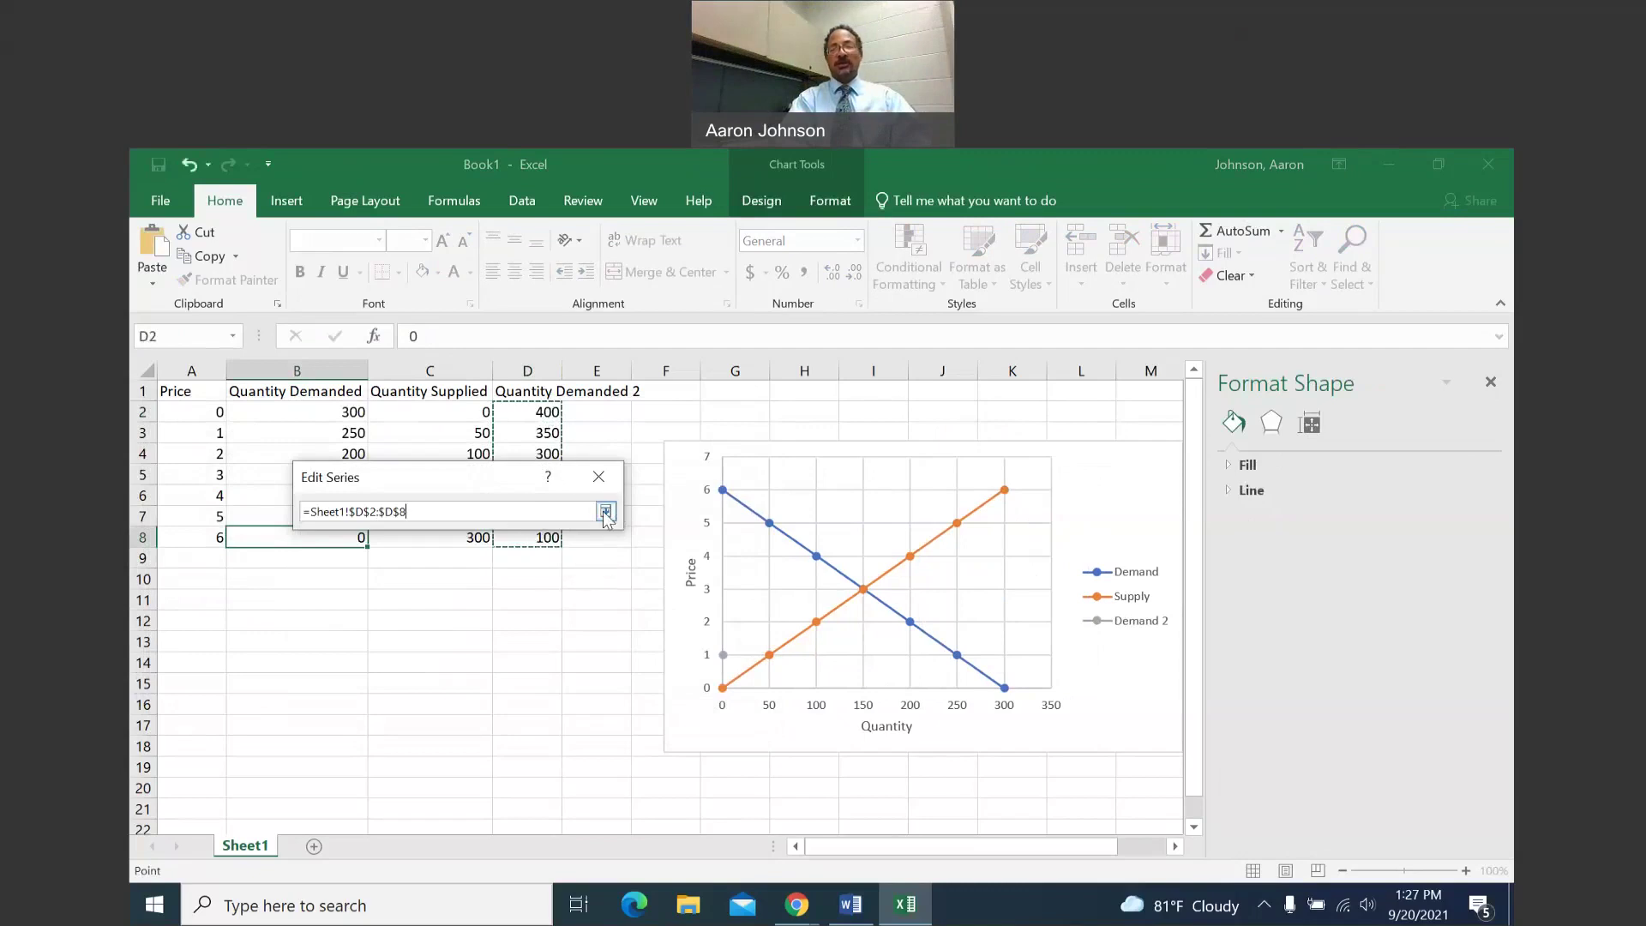
left_click(606, 513)
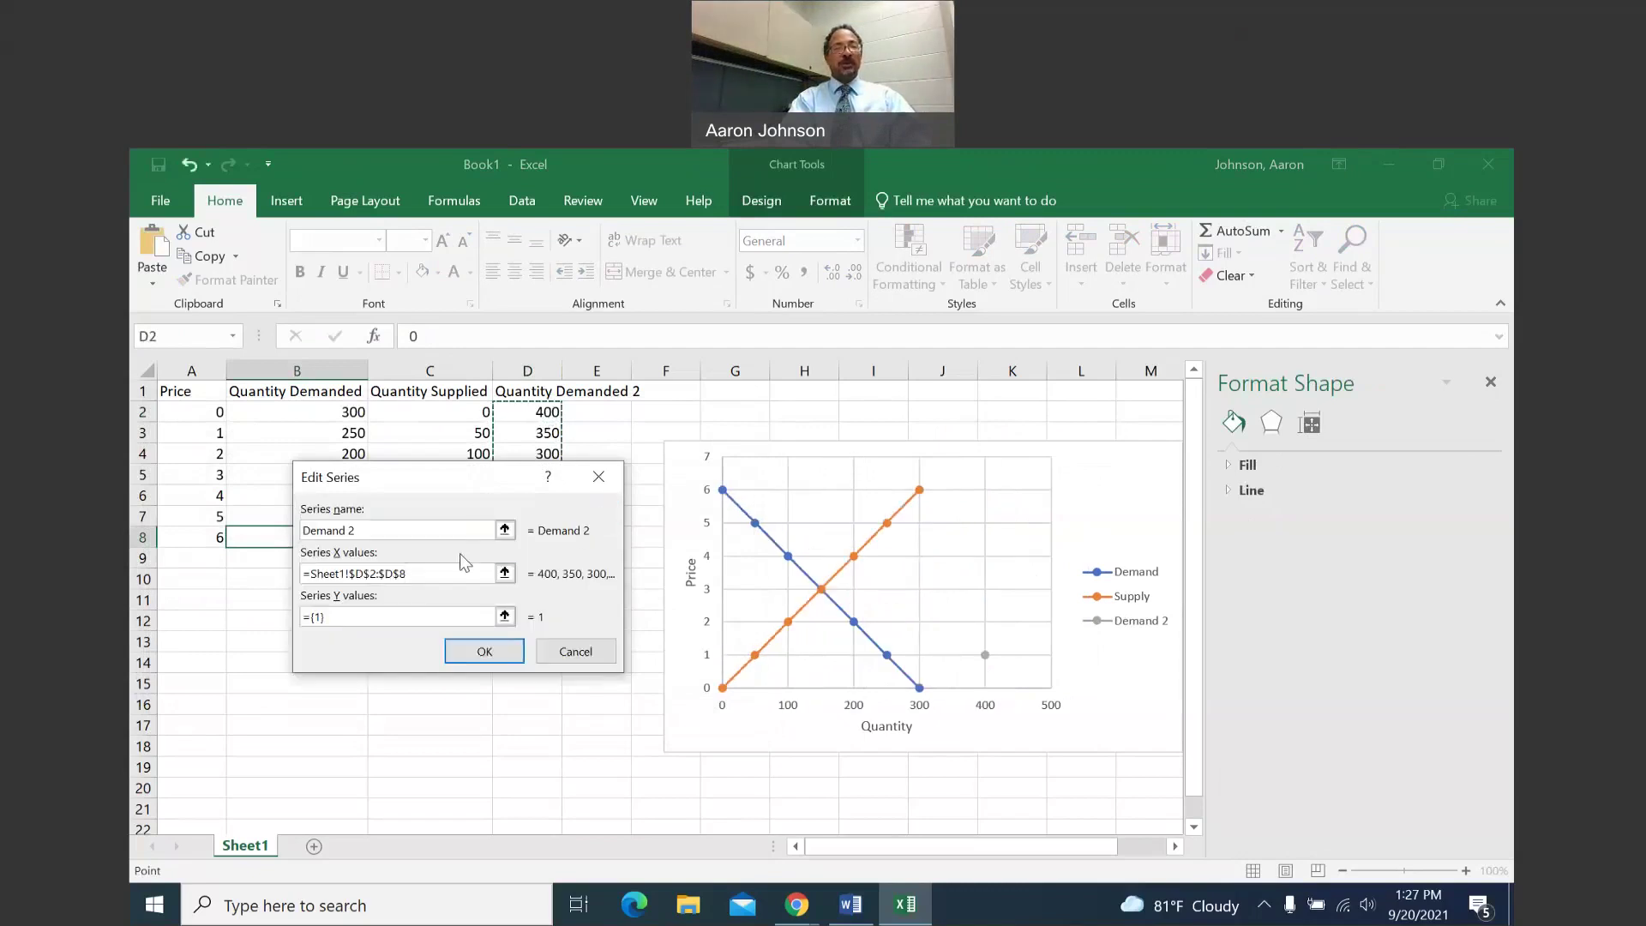
left_click(505, 616)
left_click(192, 393)
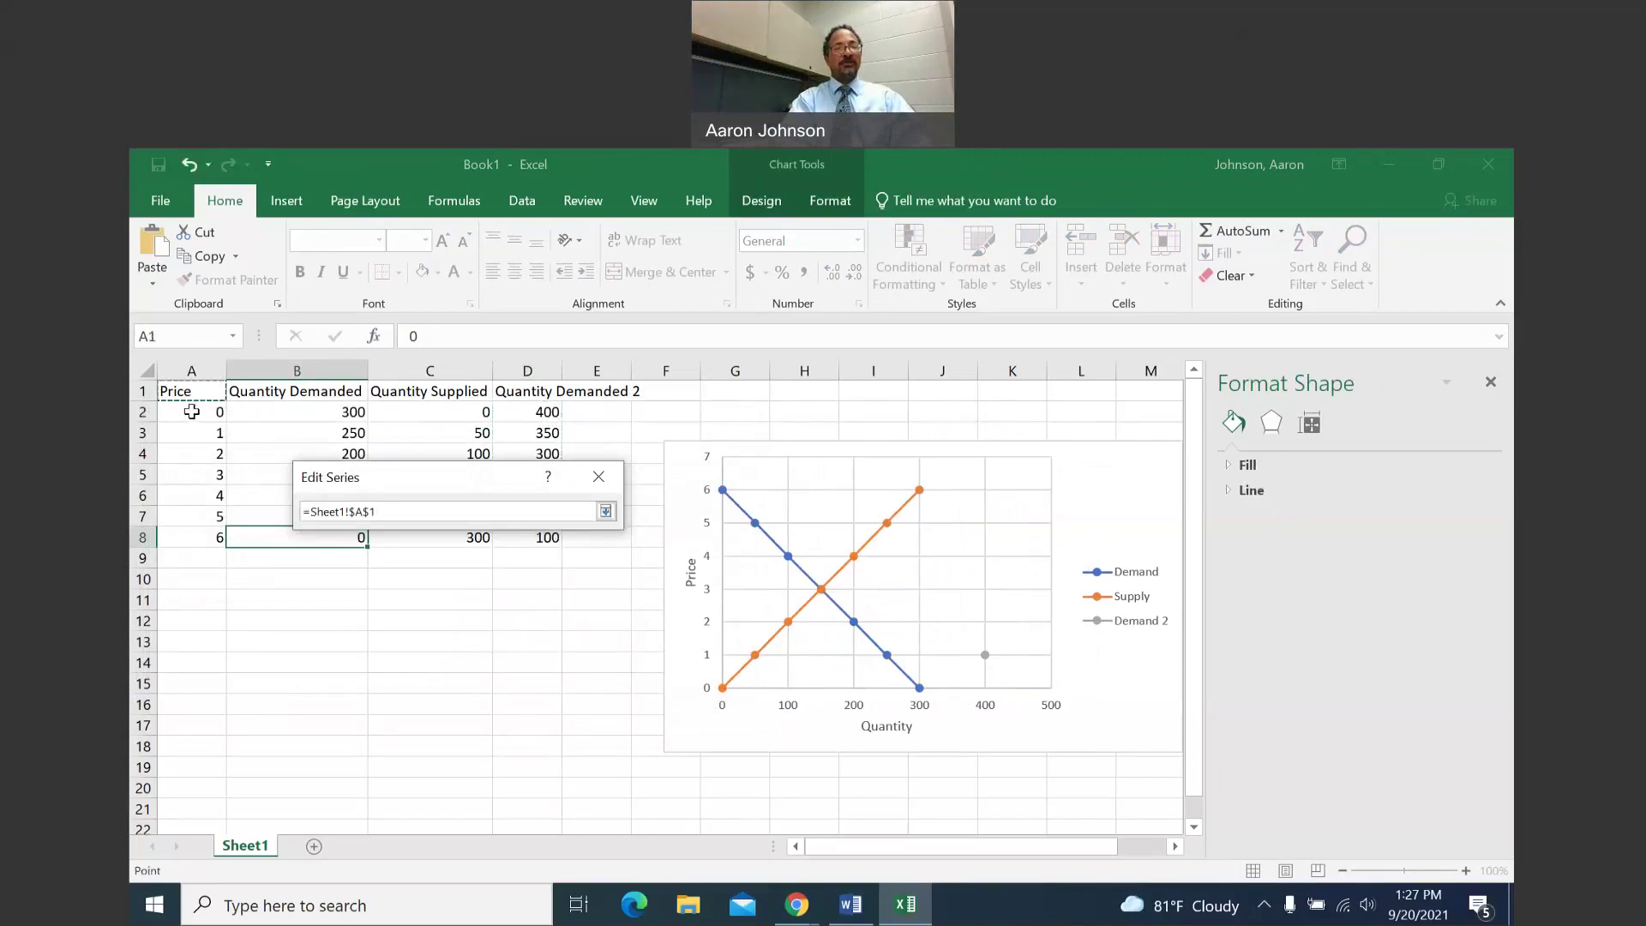
left_click_drag(192, 413, 173, 534)
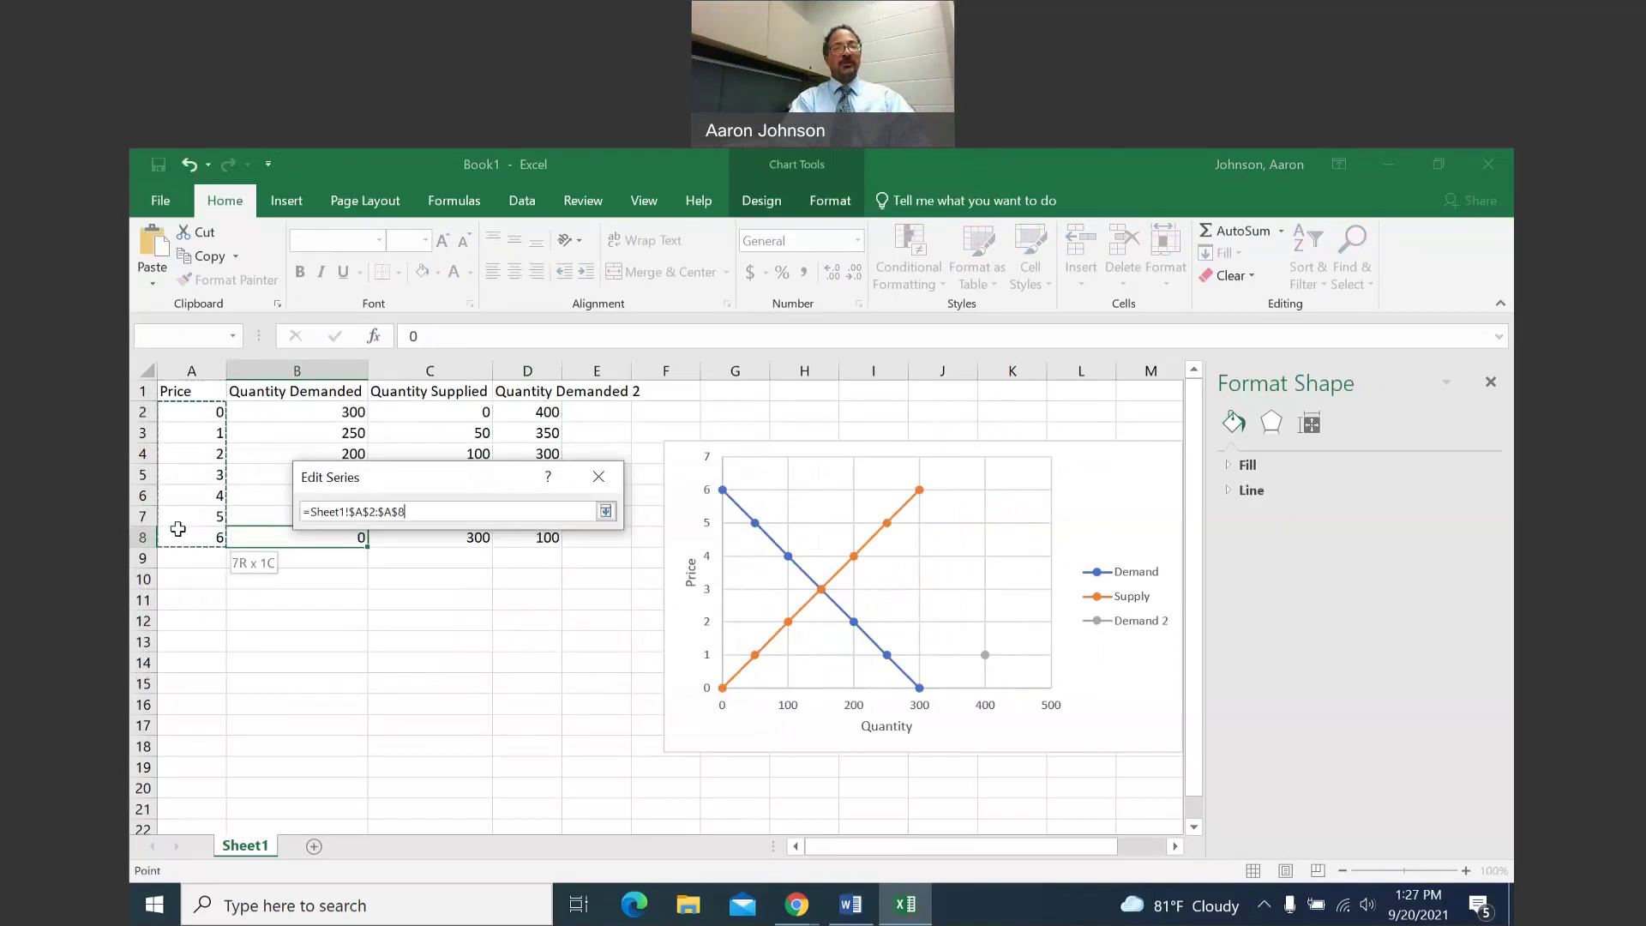
left_click(606, 511)
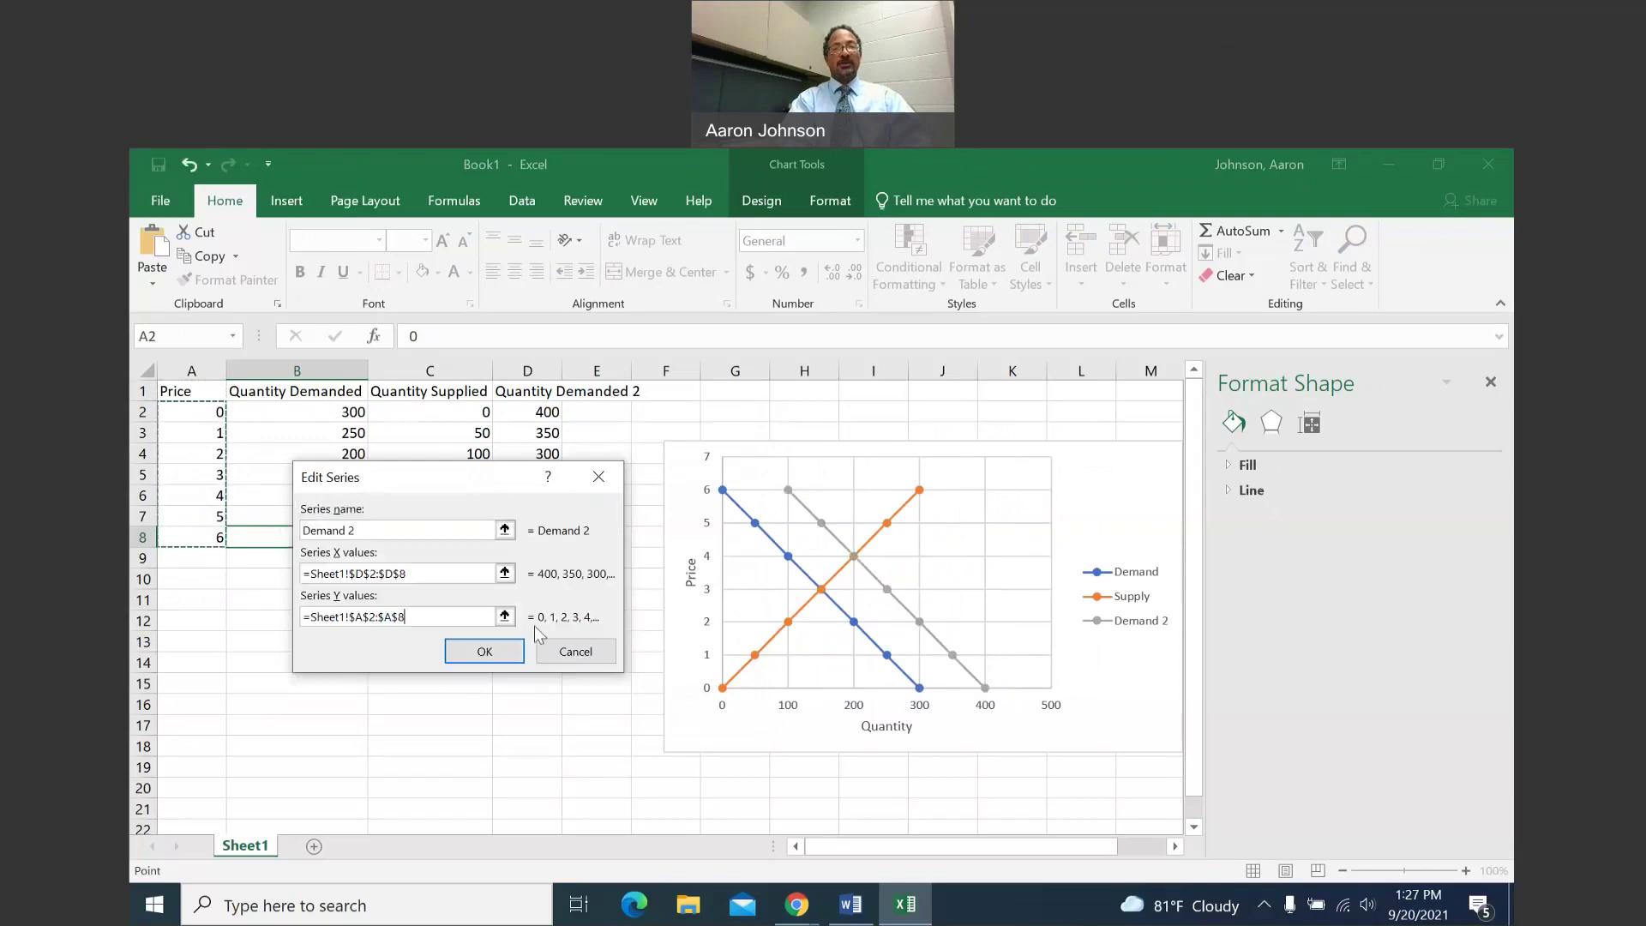
left_click(484, 650)
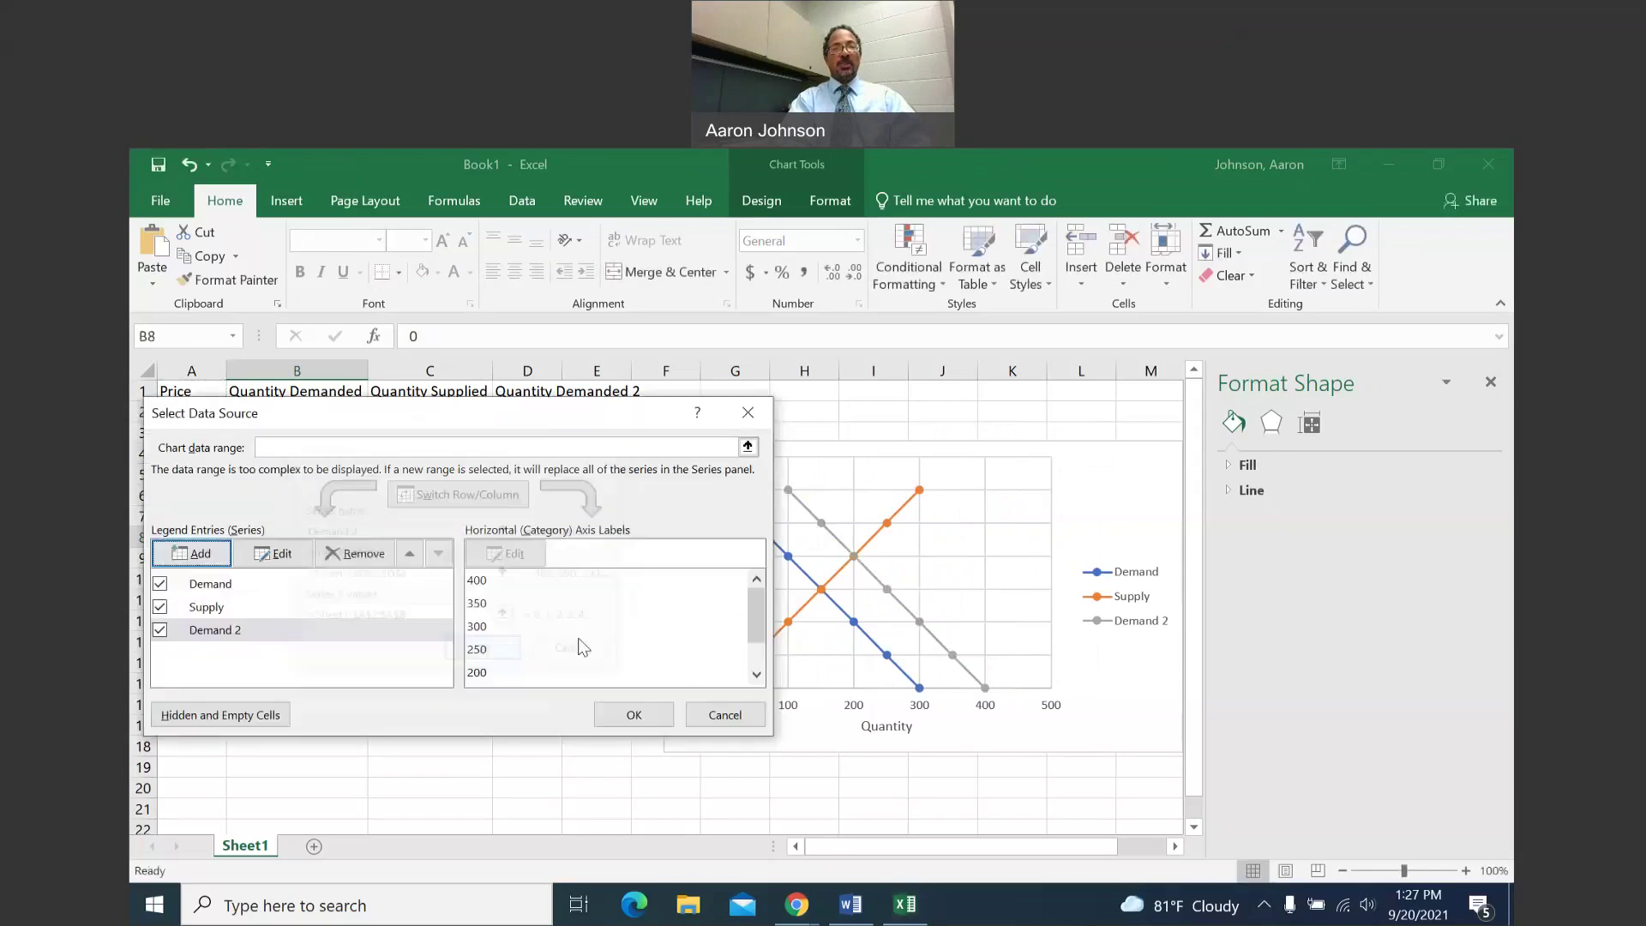
left_click(630, 714)
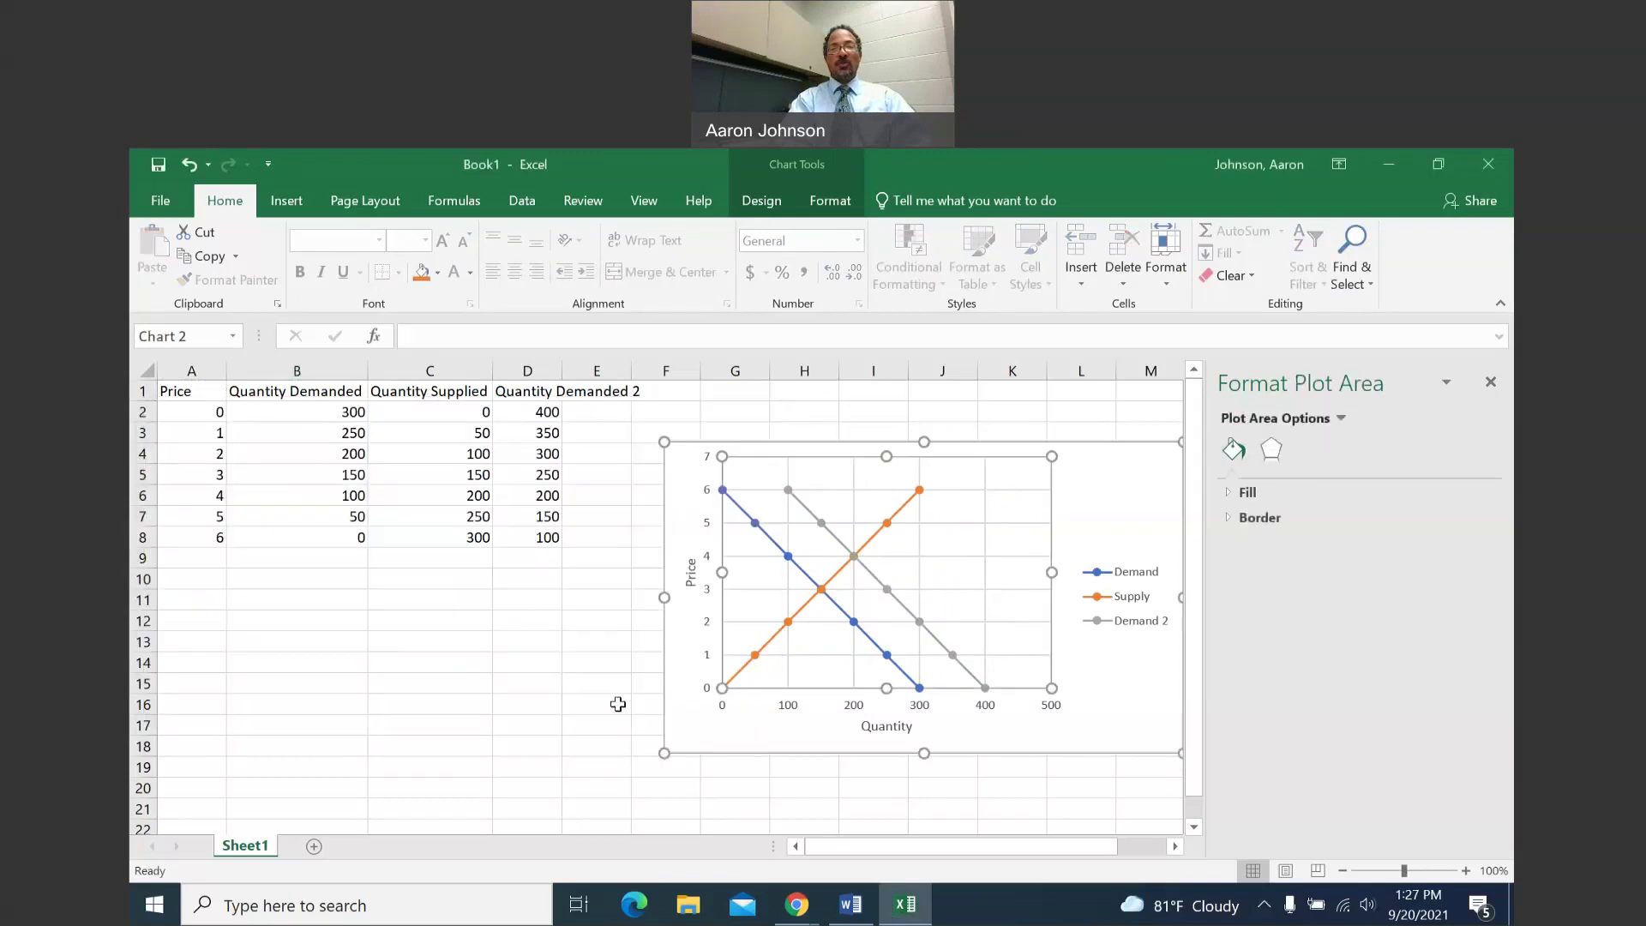